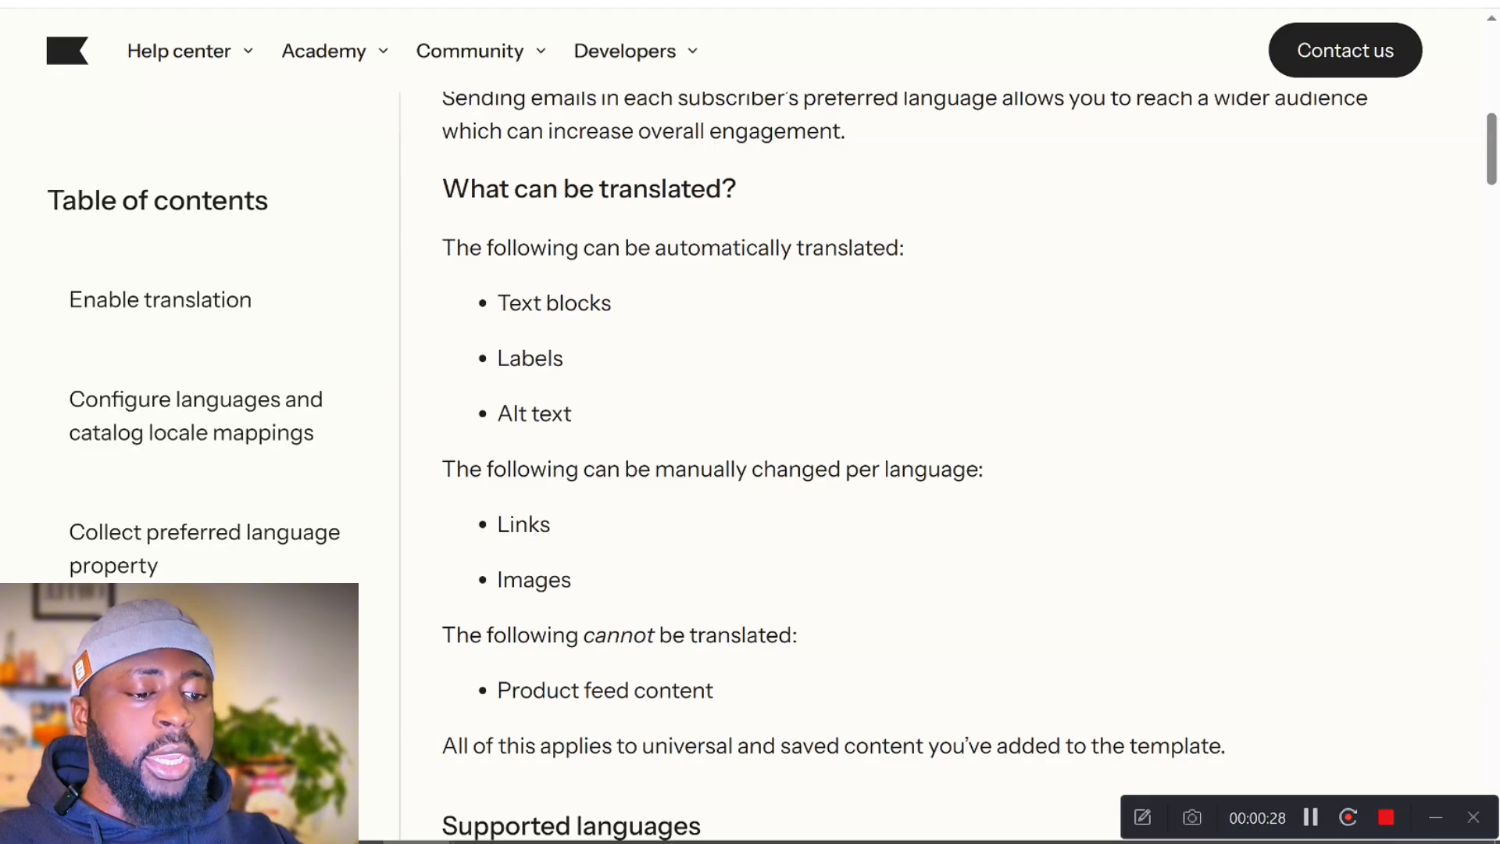
# - Read in the help article which email content can be translated automatically, changed manually per language, or not translated
pyautogui.scroll(-2, 783, 647)
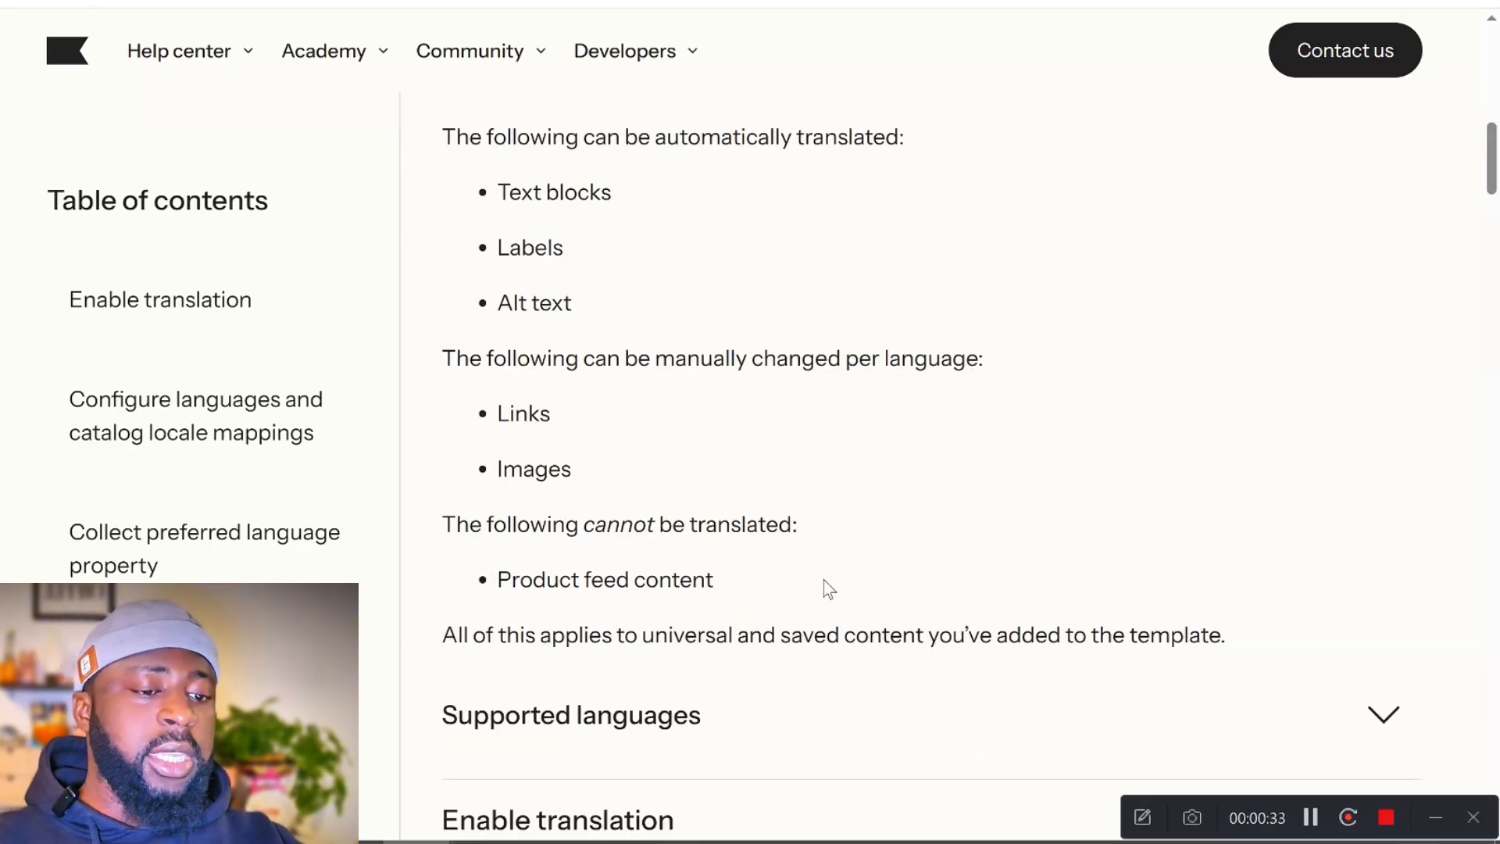
pyautogui.scroll(2, 827, 590)
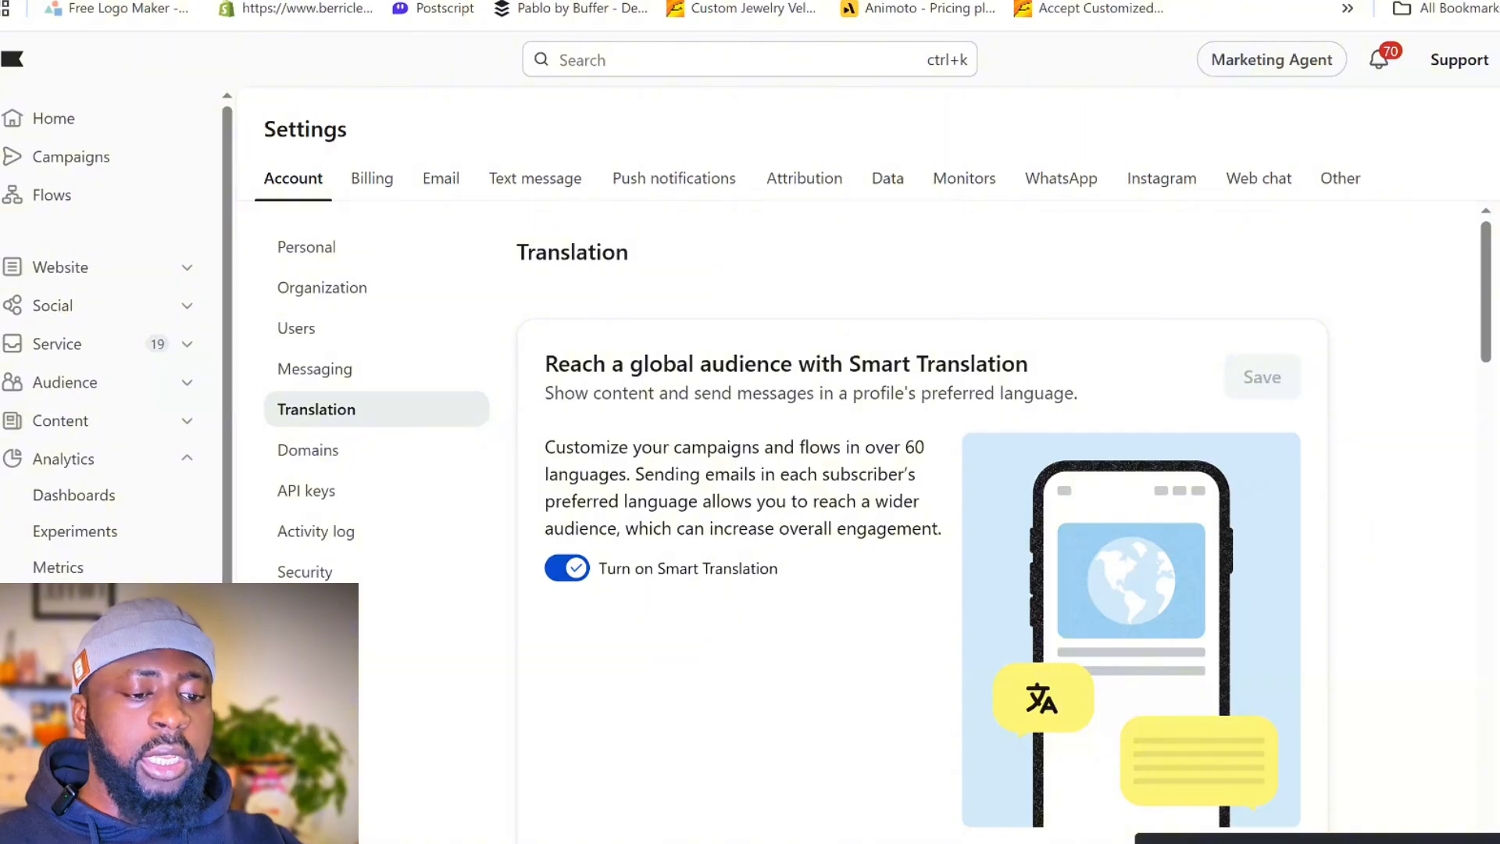
# - Review the Smart Translation setting and the properties available for determining a profile's preferred language
pyautogui.scroll(-7, 654, 459)
pyautogui.scroll(4, 636, 429)
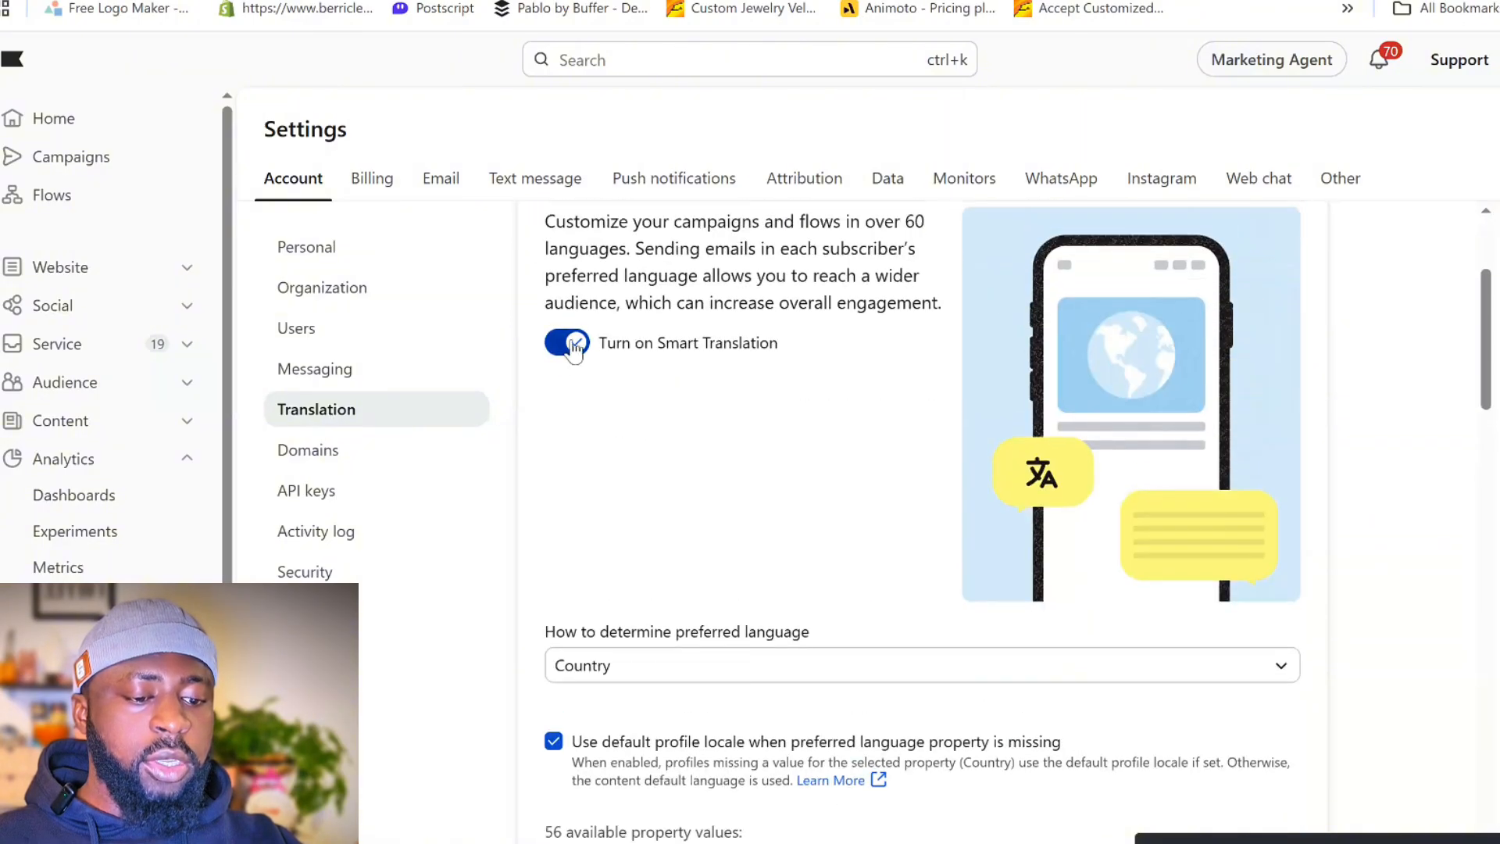
pyautogui.scroll(-2, 686, 407)
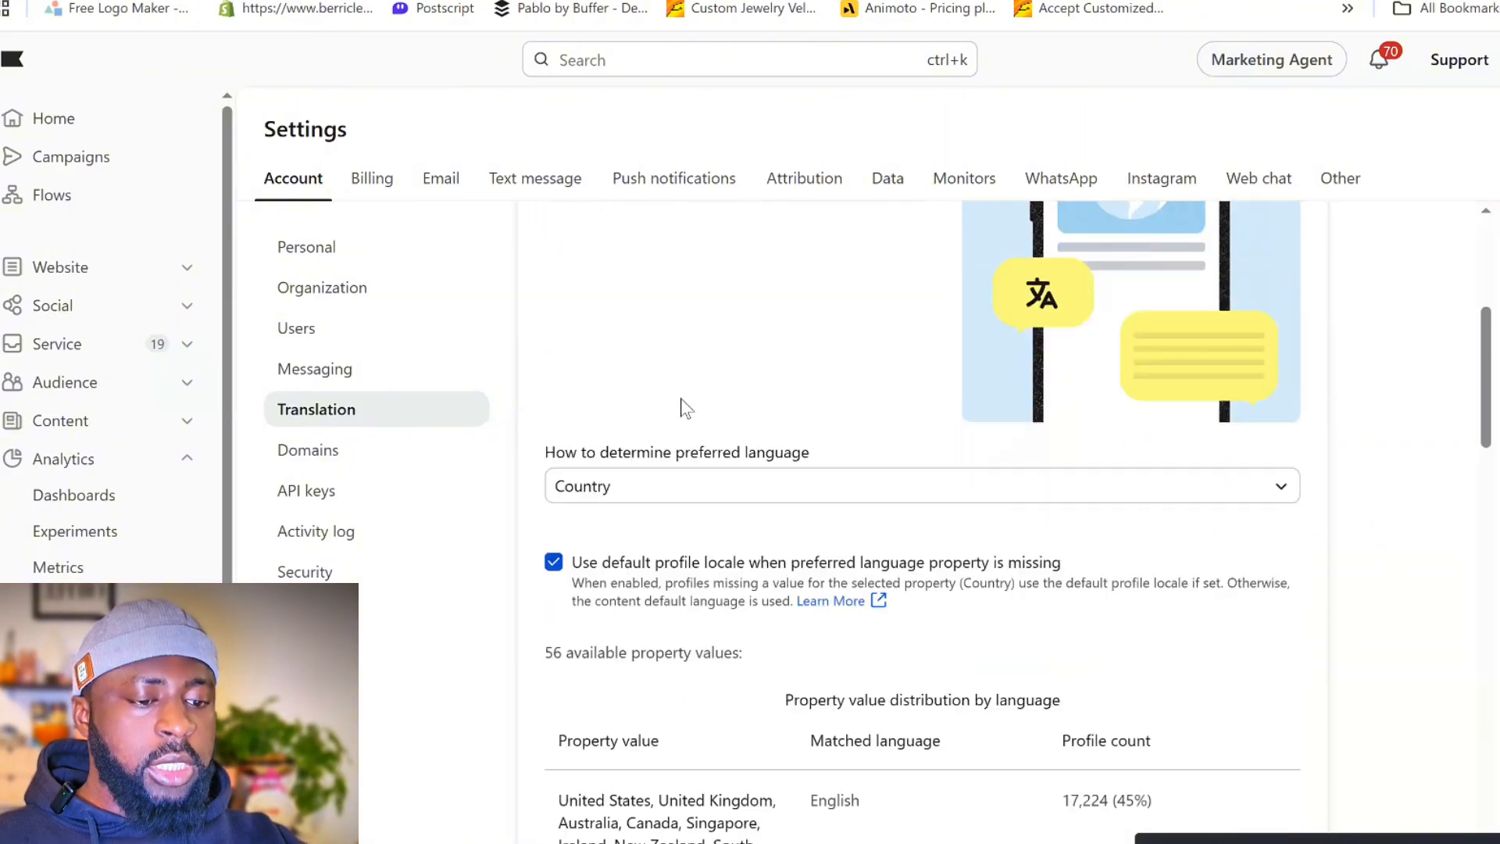
pyautogui.scroll(-2, 686, 407)
pyautogui.click(664, 328)
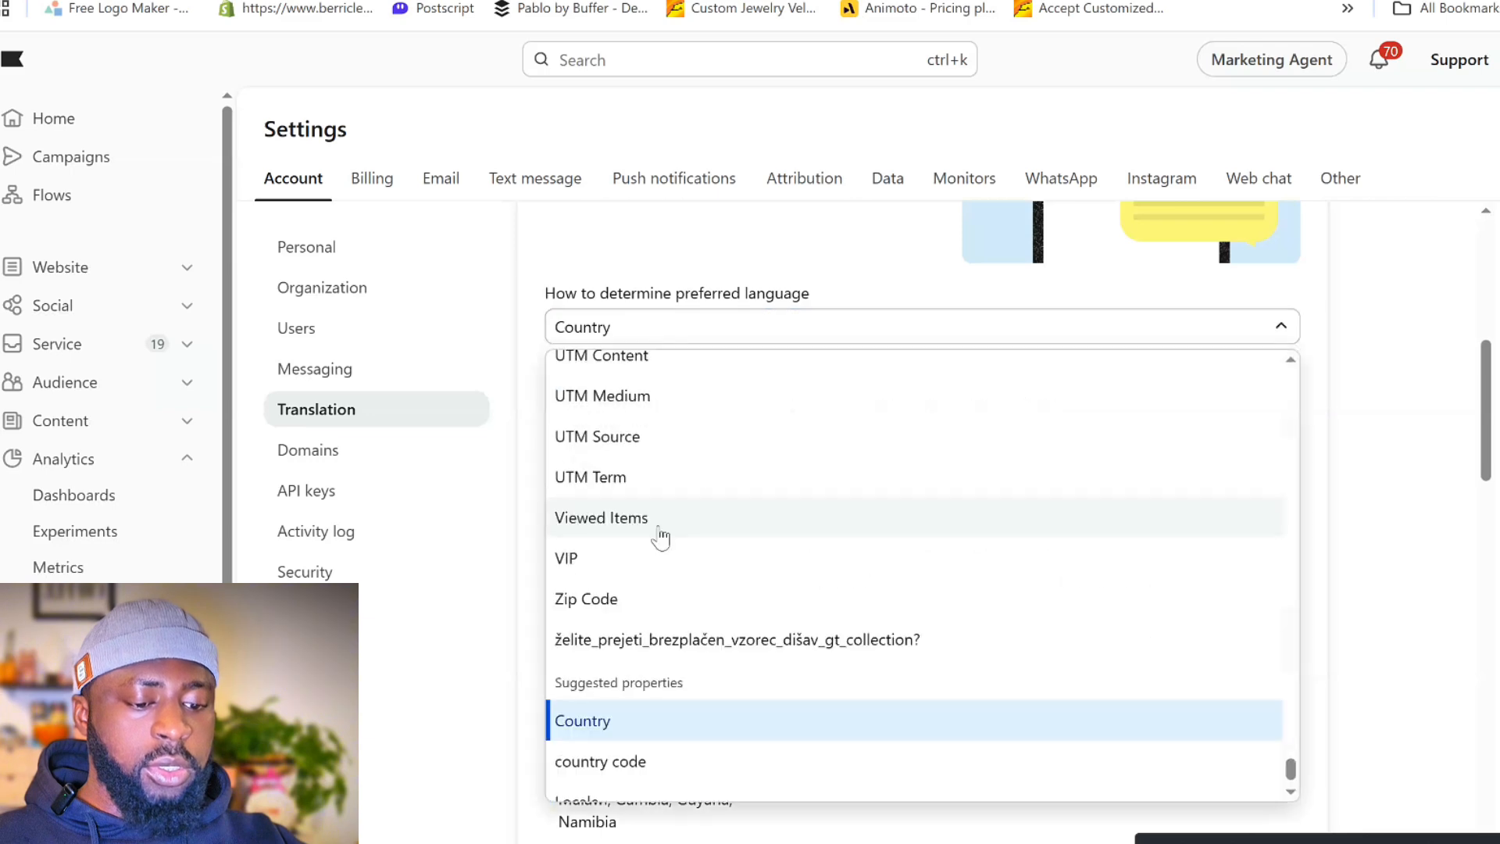
pyautogui.scroll(-1, 663, 776)
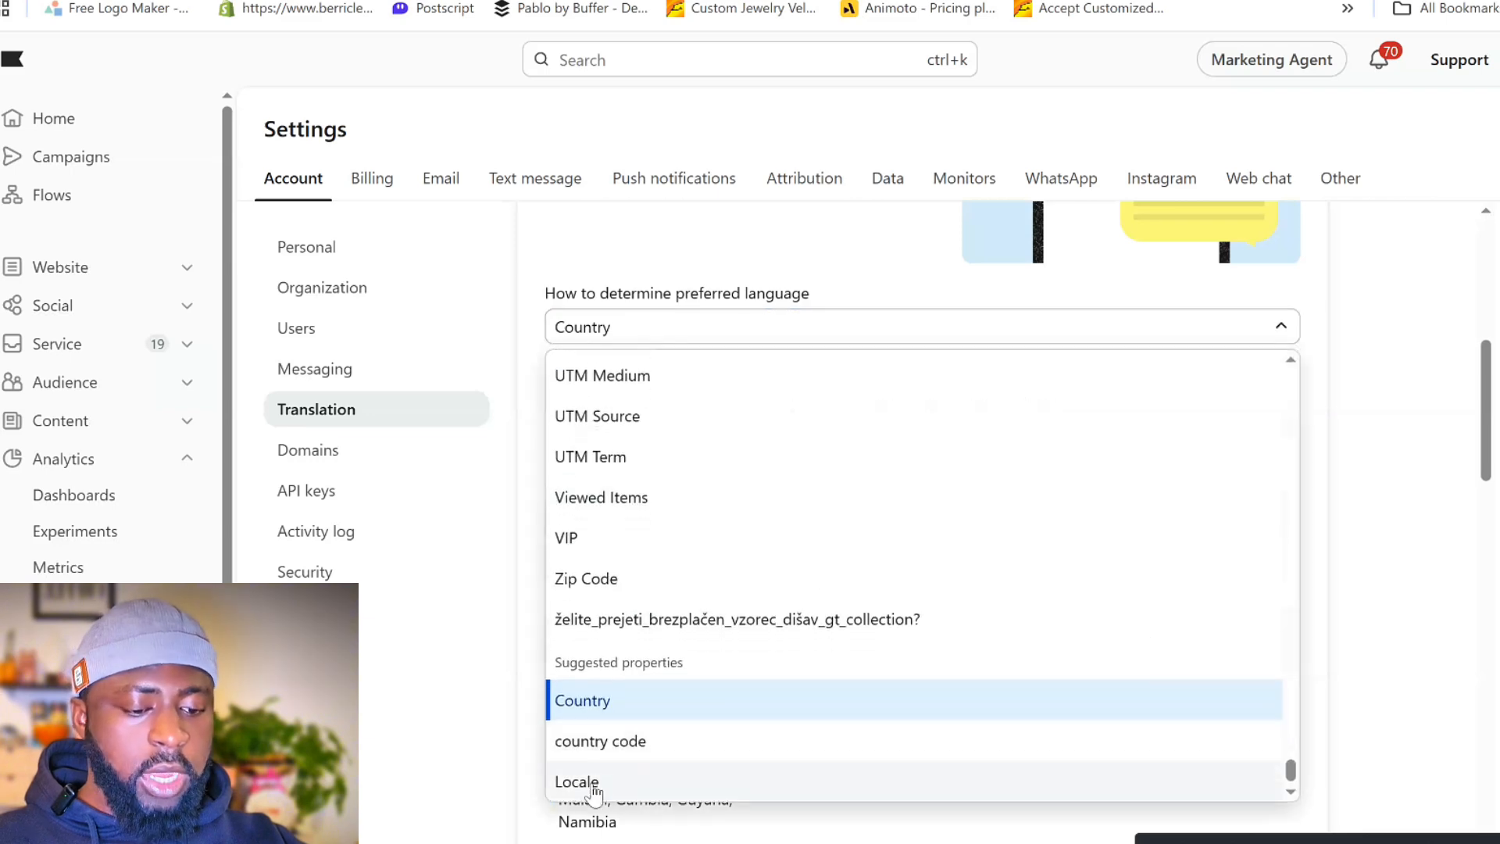
pyautogui.click(461, 772)
# - Expand the property value distribution table and examine the matched language and profile count for each country group
pyautogui.scroll(-3, 850, 537)
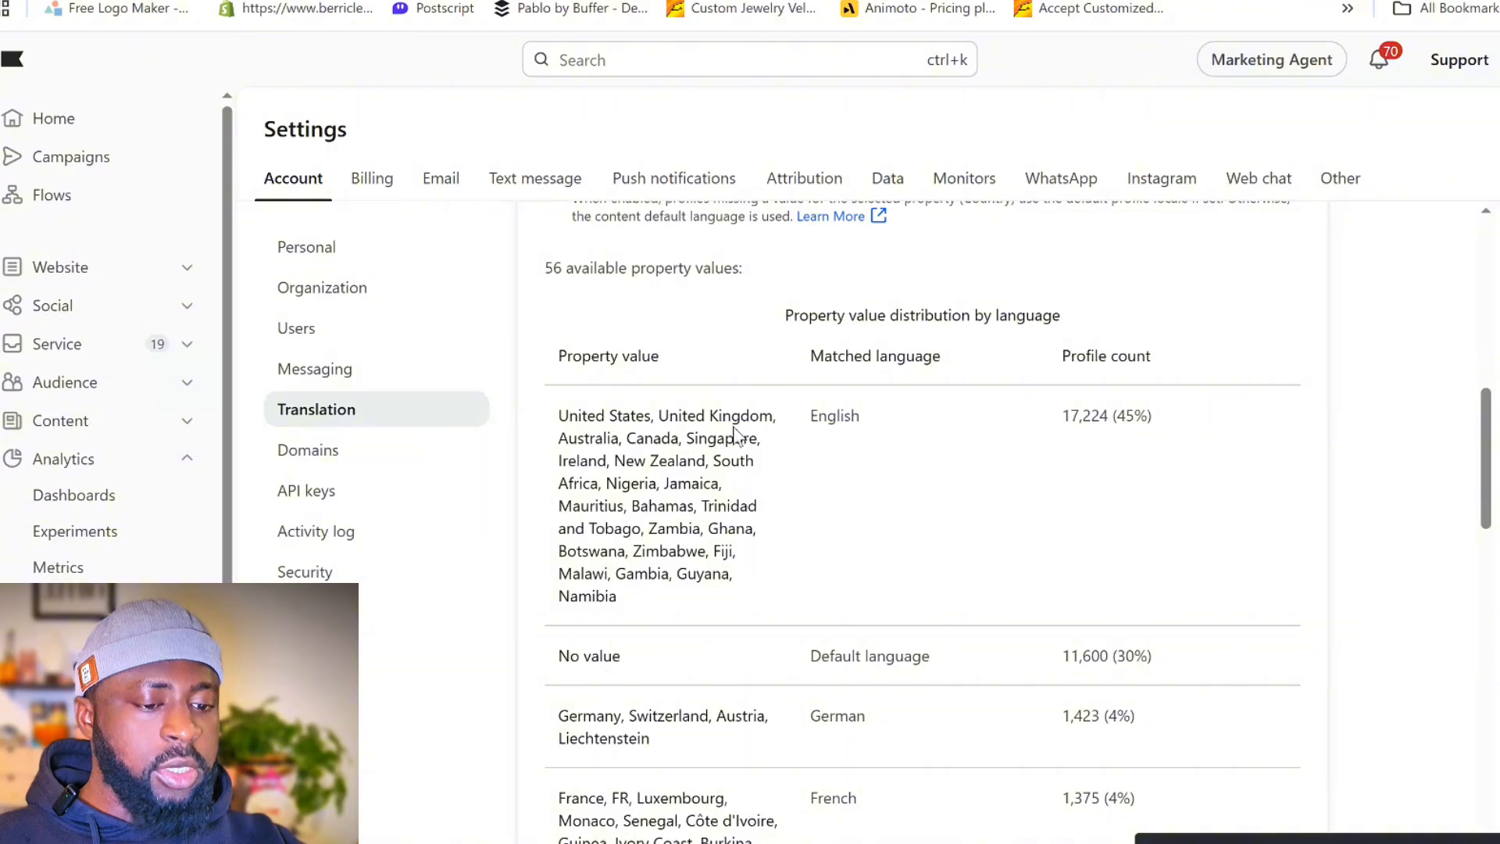
pyautogui.scroll(-5, 737, 428)
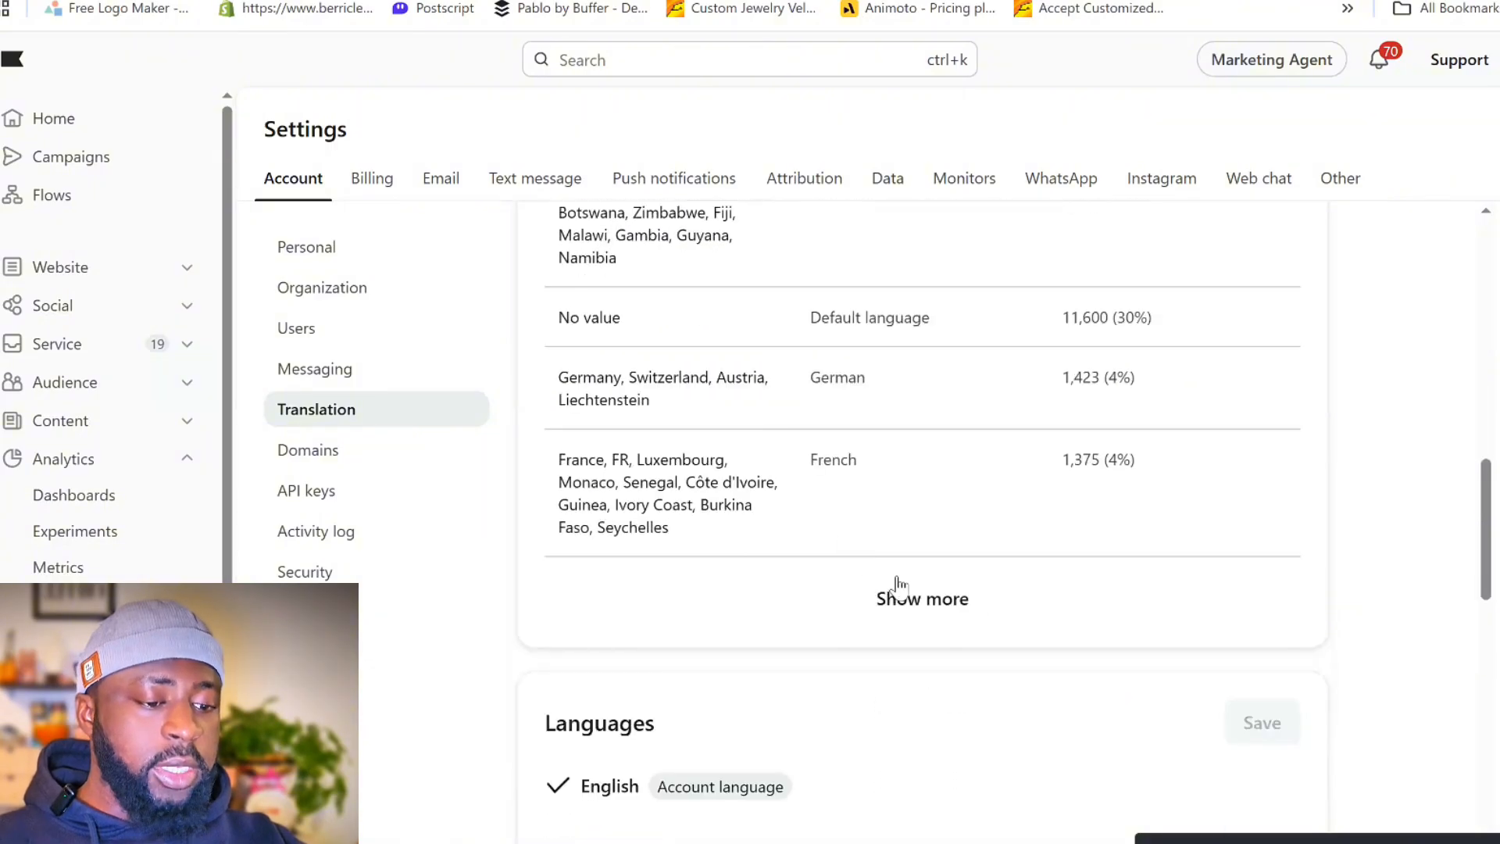
pyautogui.click(898, 593)
pyautogui.scroll(6, 673, 436)
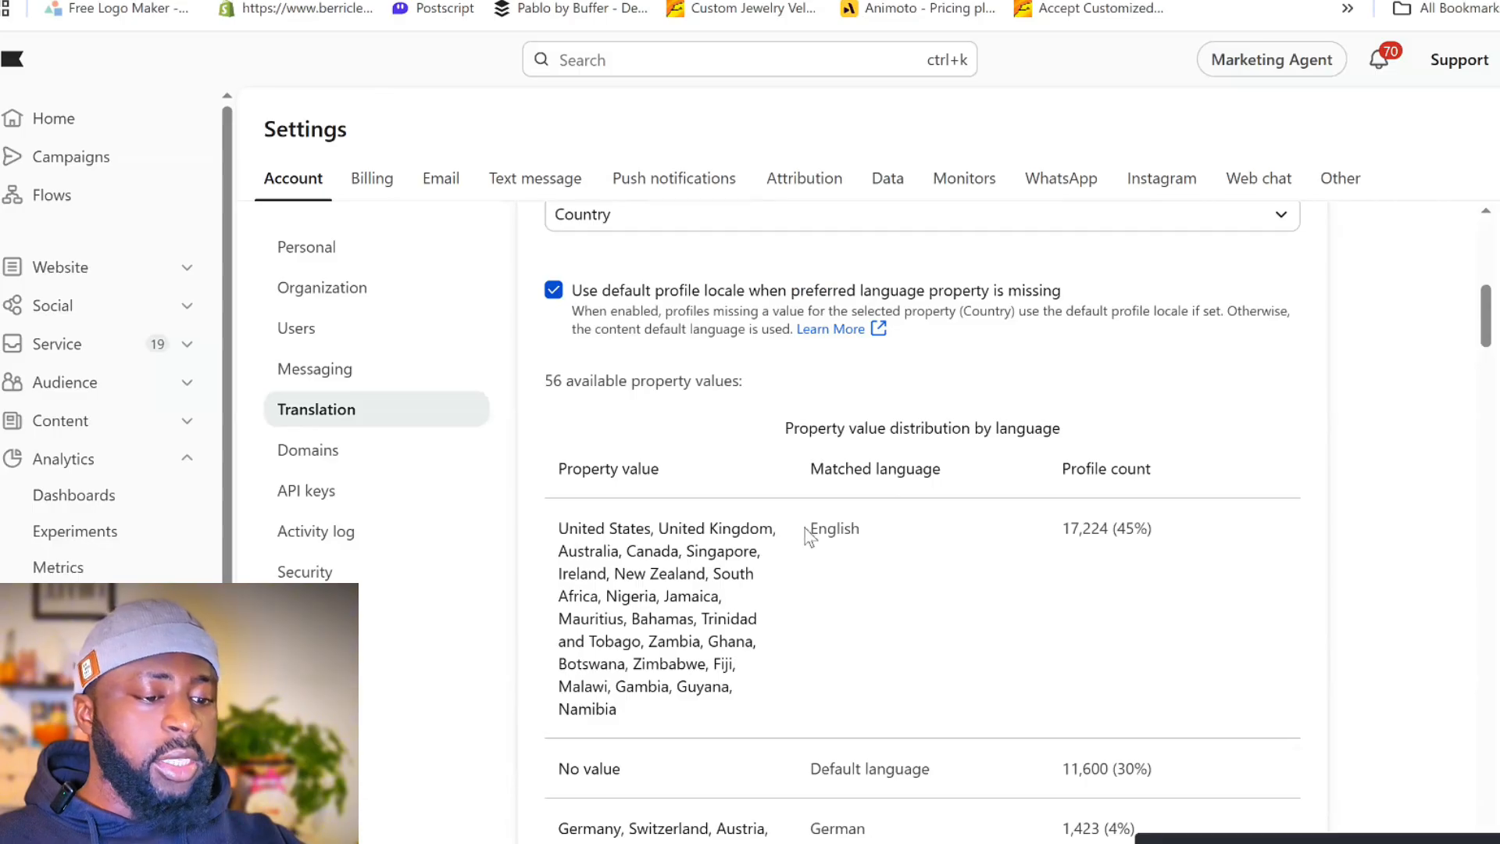
pyautogui.moveTo(809, 536); pyautogui.dragTo(1080, 538)
pyautogui.scroll(-6, 1056, 540)
pyautogui.click(907, 479)
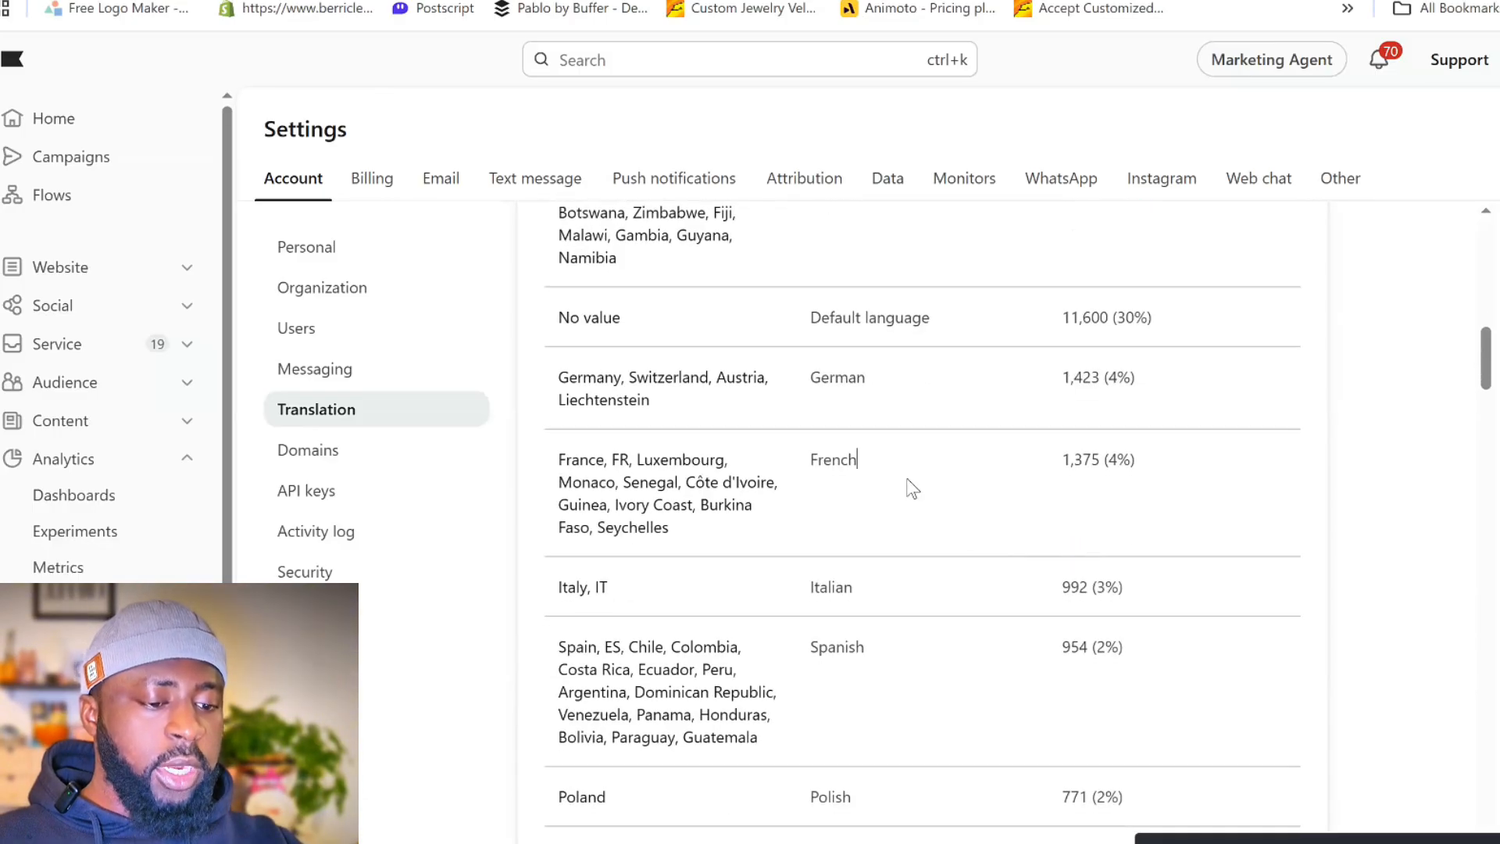
pyautogui.scroll(-12, 911, 488)
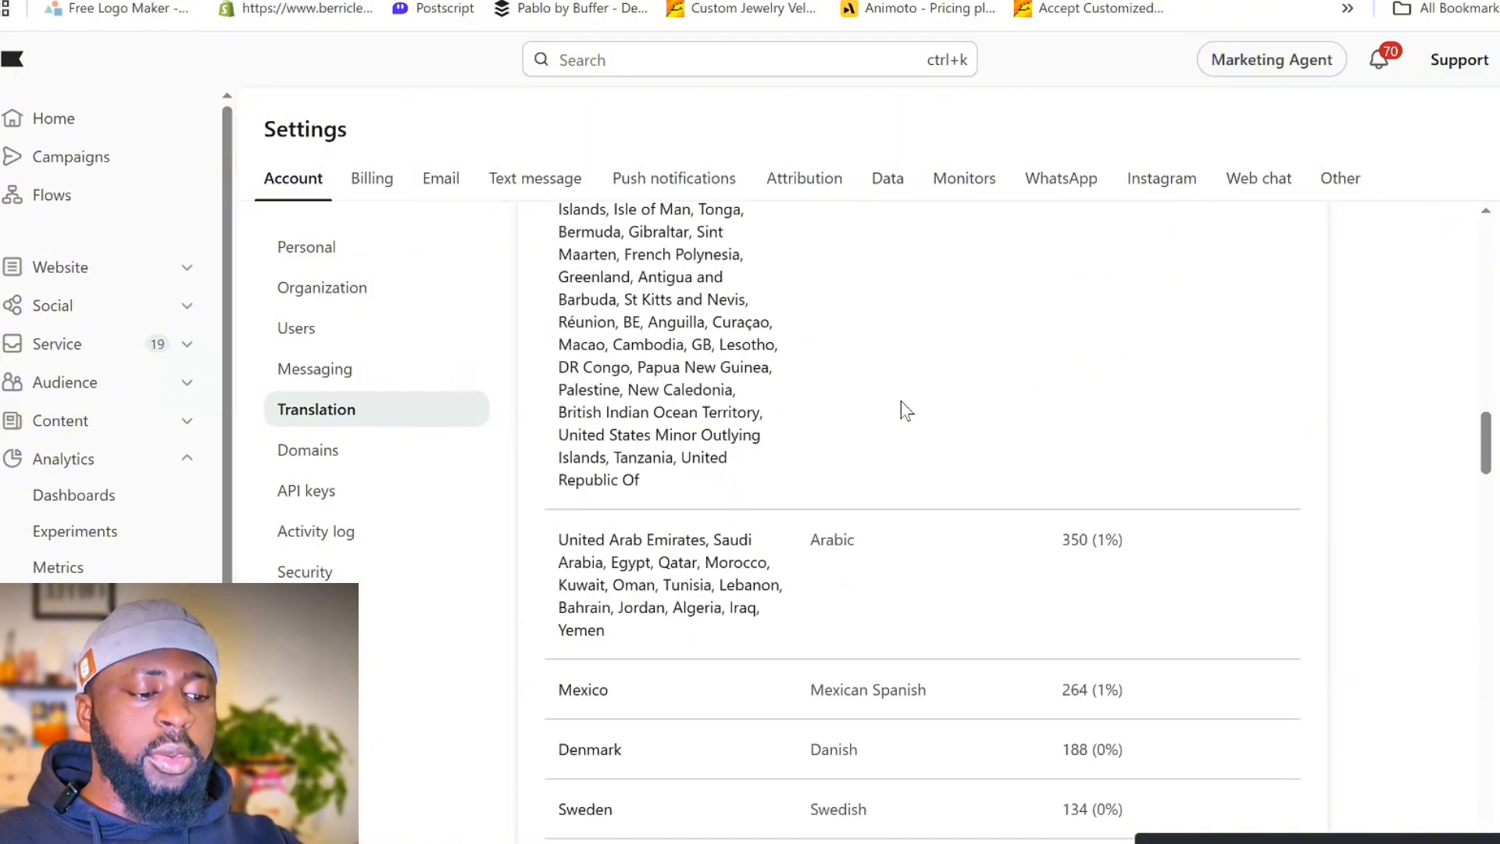
pyautogui.scroll(-12, 906, 410)
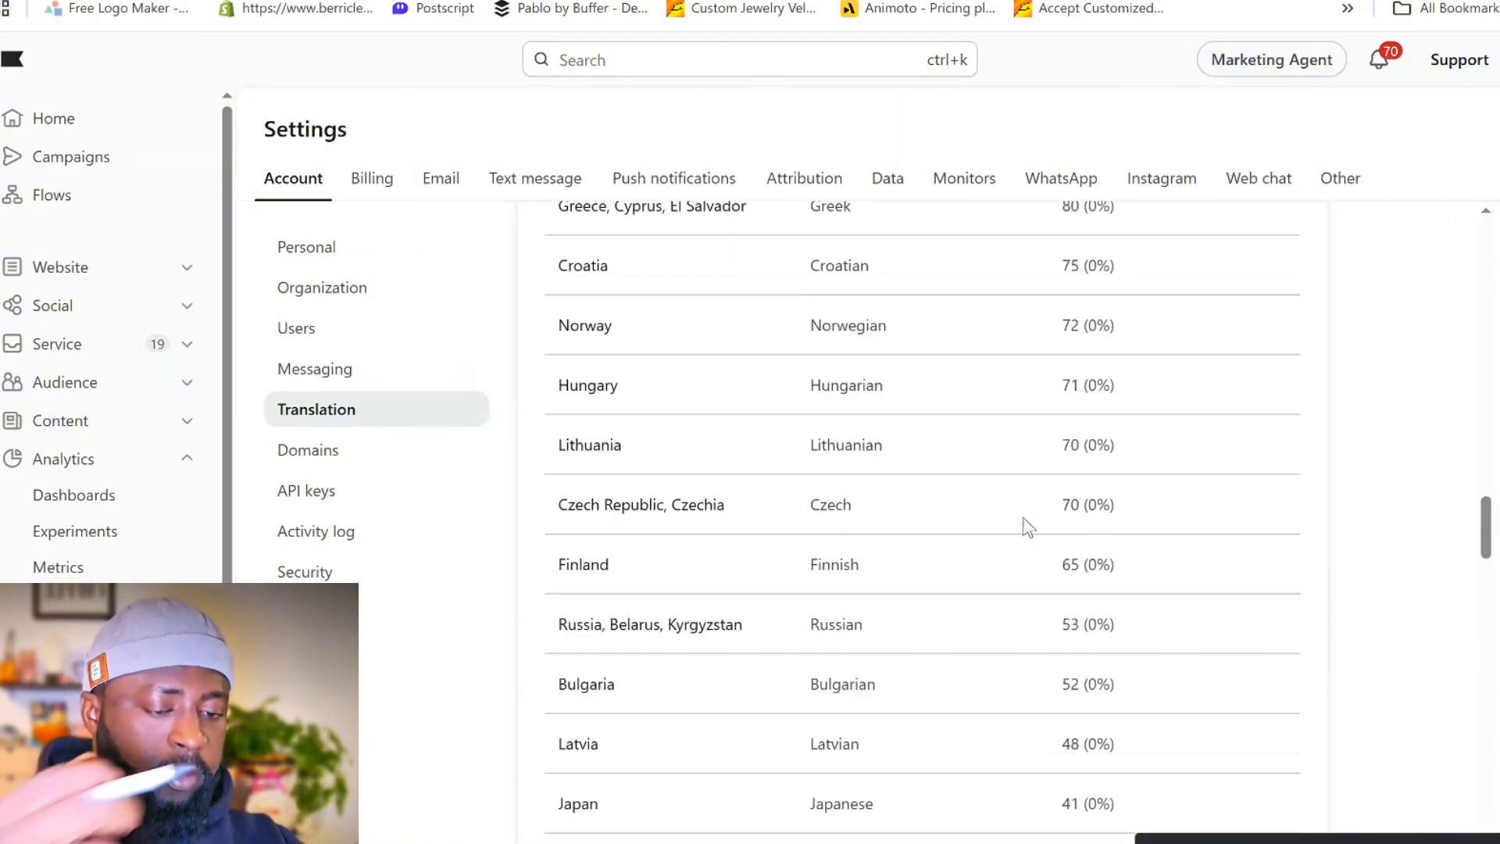
pyautogui.scroll(-12, 1028, 528)
pyautogui.scroll(7, 1005, 546)
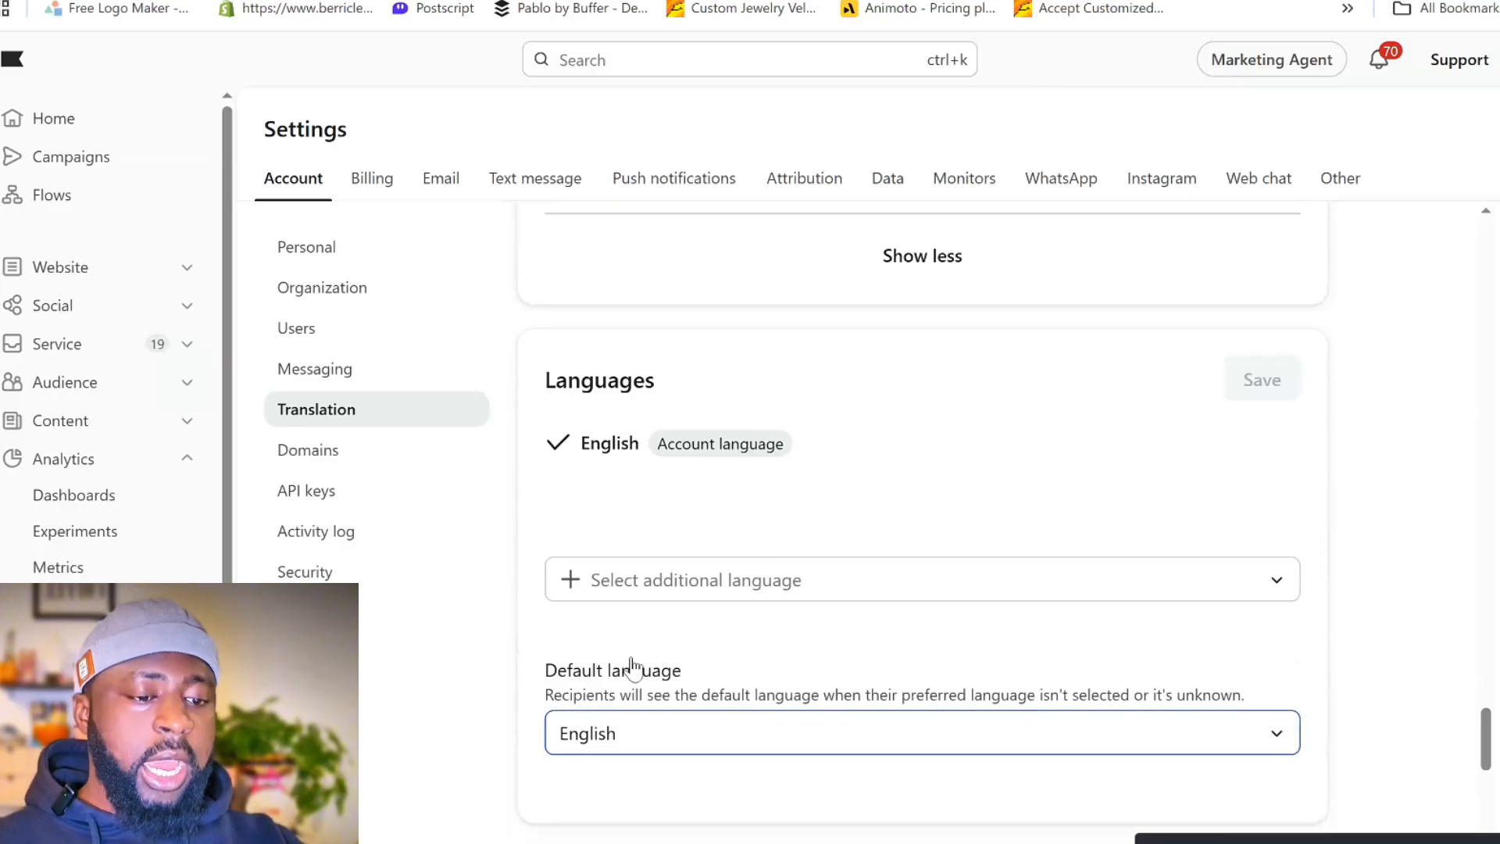
# - Review the account's additional and default languages, do-not-translate terms, catalog locale mapping and glossary settings
pyautogui.click(673, 569)
pyautogui.scroll(-5, 713, 569)
pyautogui.scroll(-1, 719, 571)
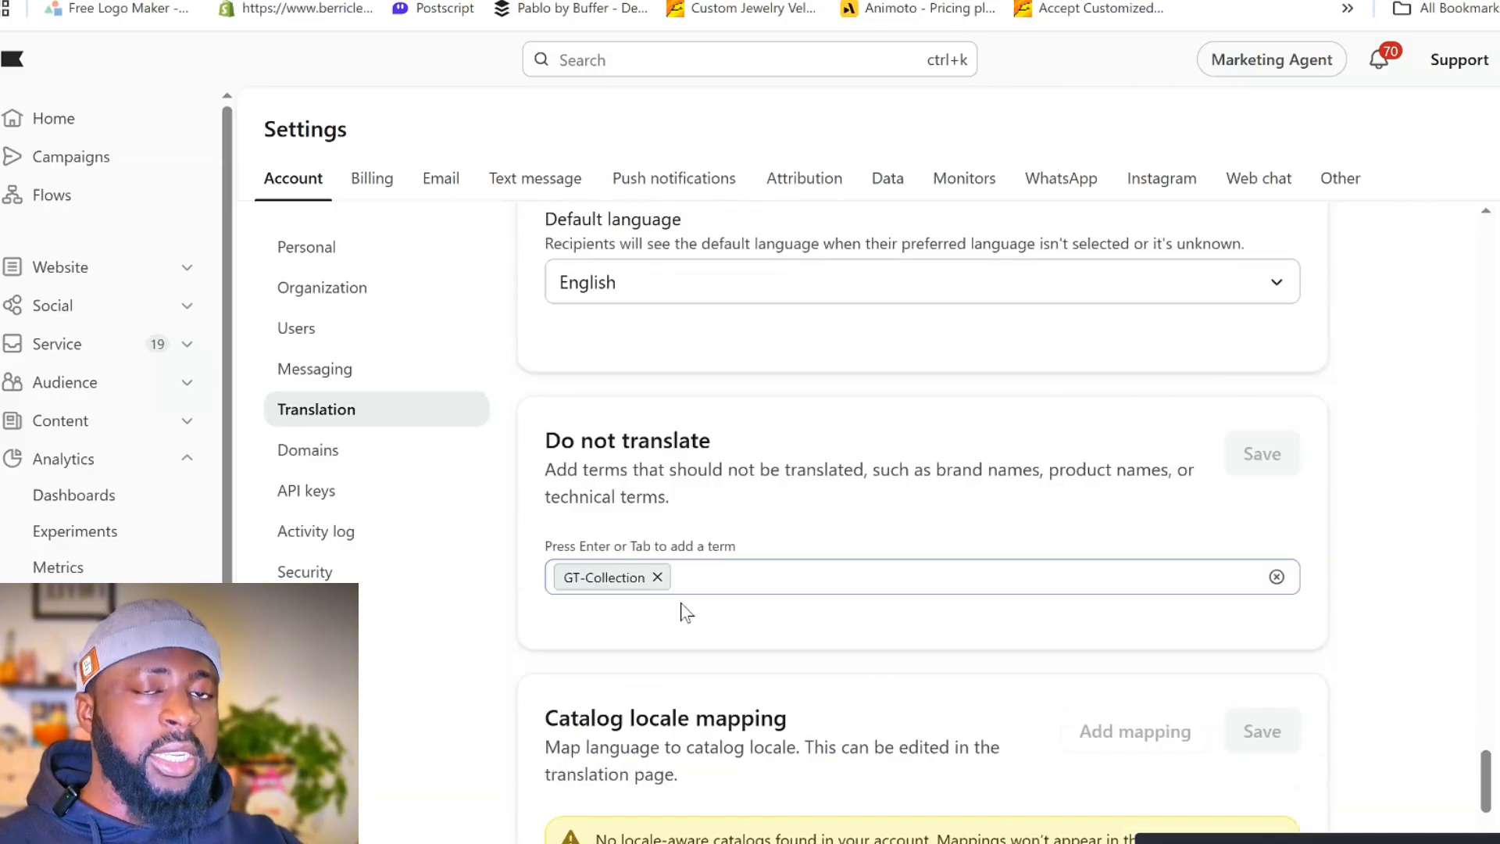
pyautogui.click(680, 582)
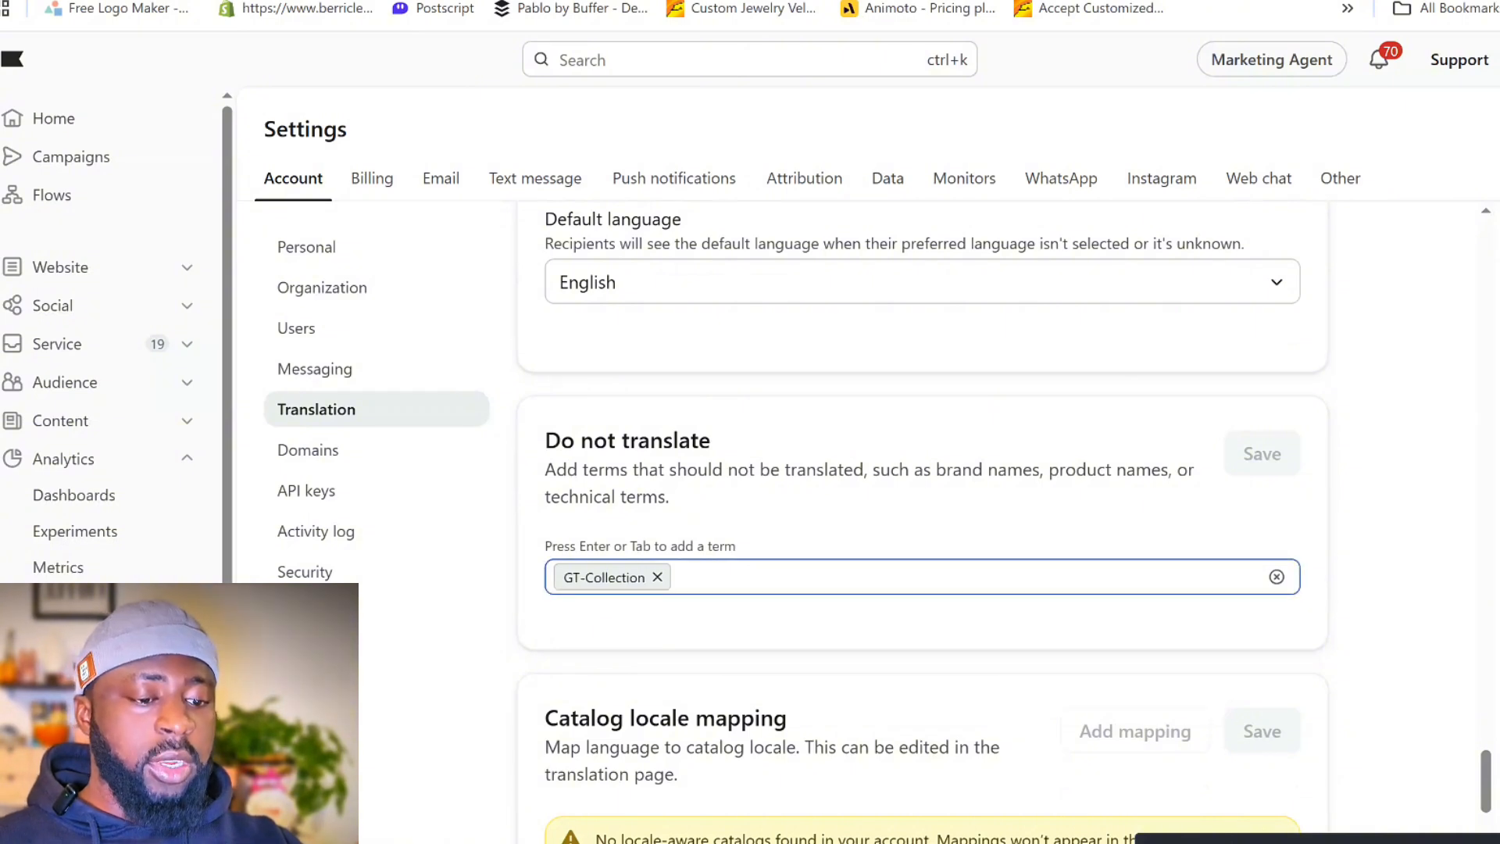
pyautogui.scroll(-2, 925, 610)
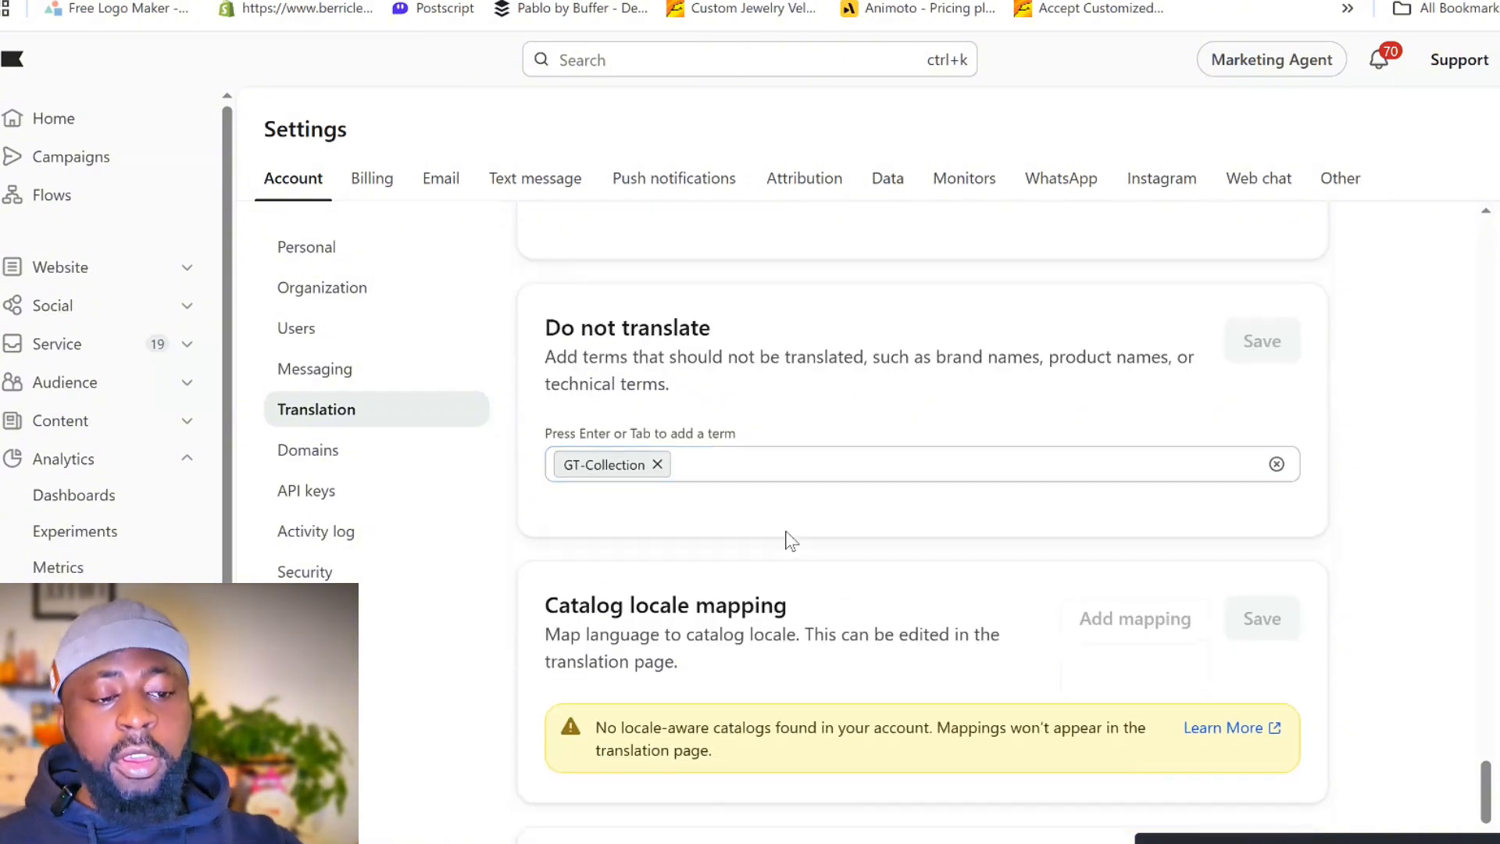
pyautogui.scroll(-3, 734, 381)
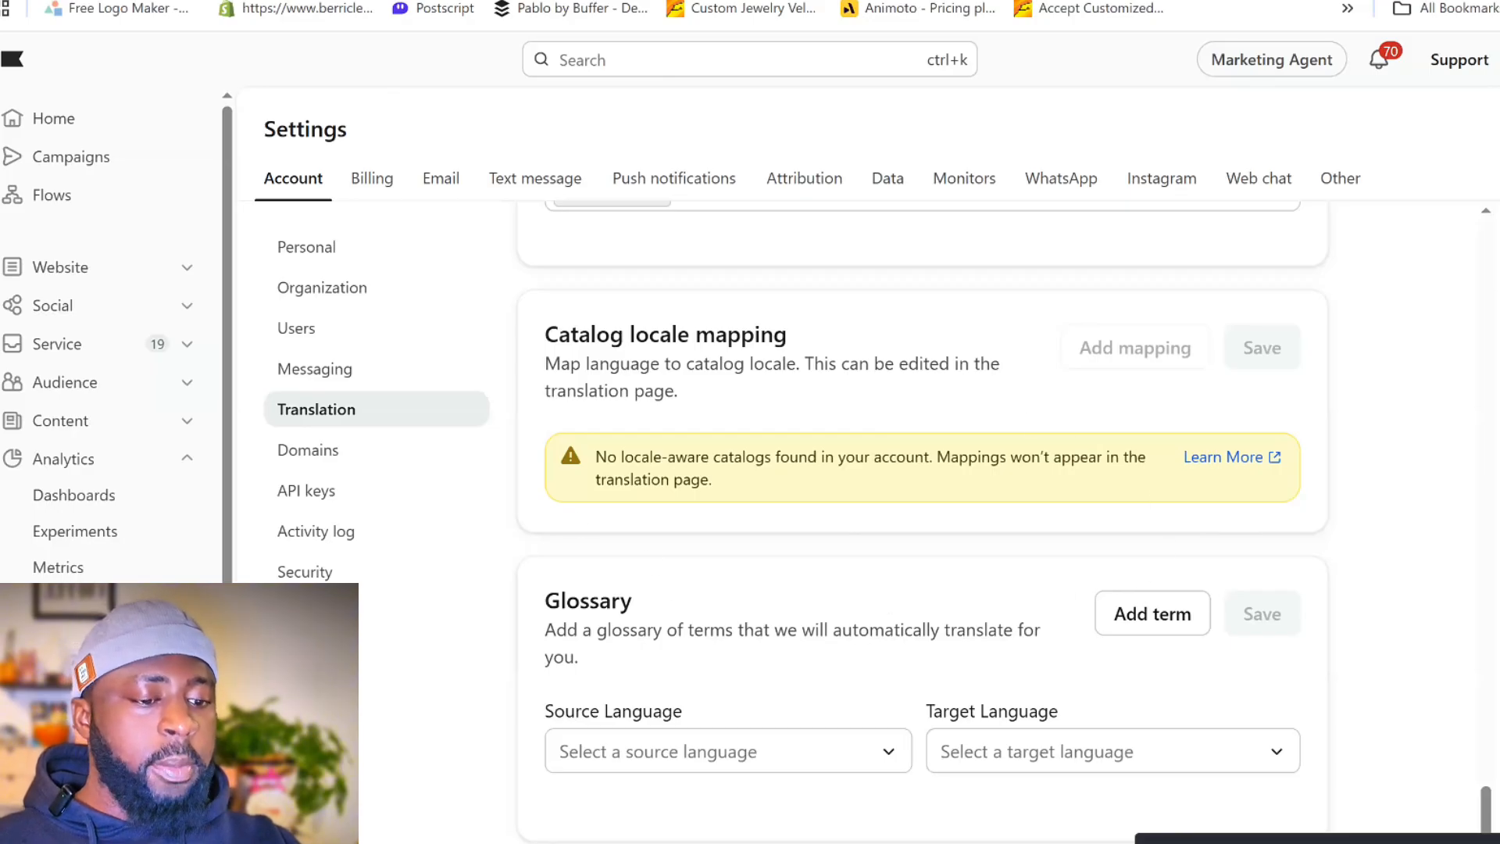
pyautogui.moveTo(1305, 843); pyautogui.dragTo(205, 0)
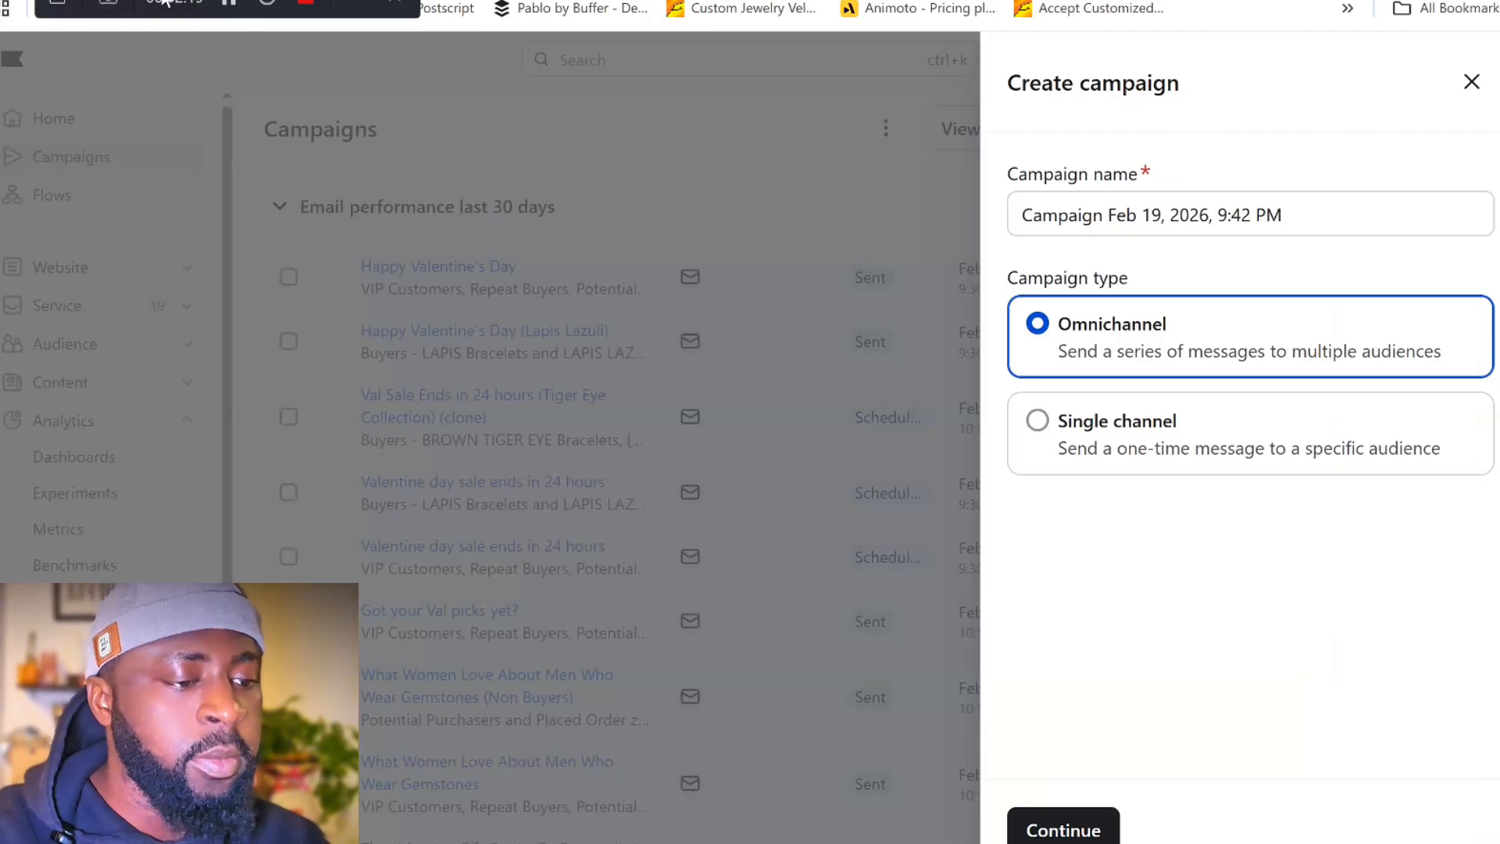
pyautogui.click(395, 2)
# - Create a single-channel email campaign named "Tutorial campaign" dated Feb 19, 2026
pyautogui.write('Tutorial campaign')
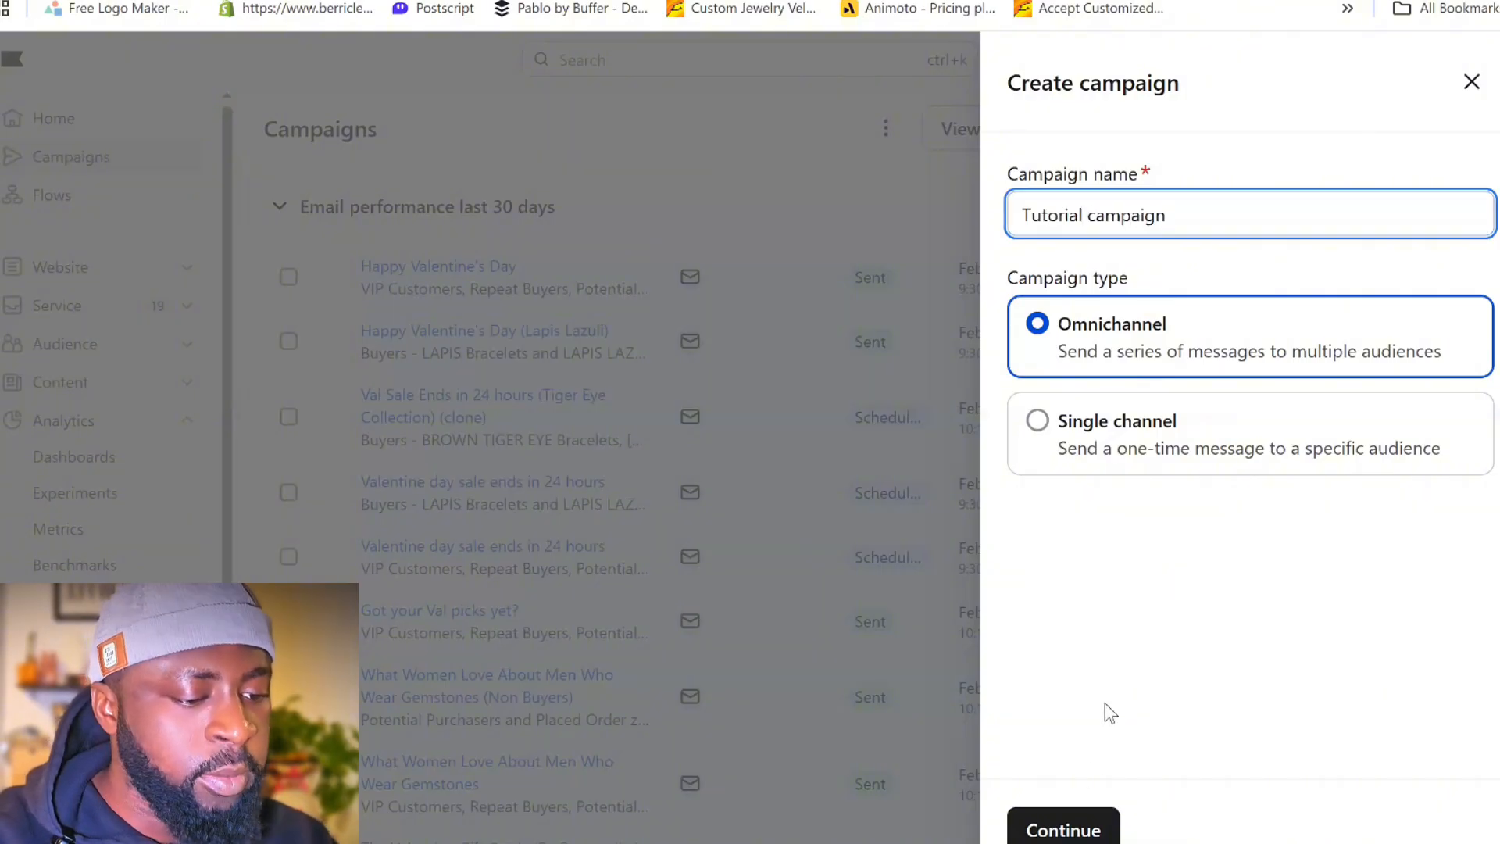
pyautogui.click(1047, 420)
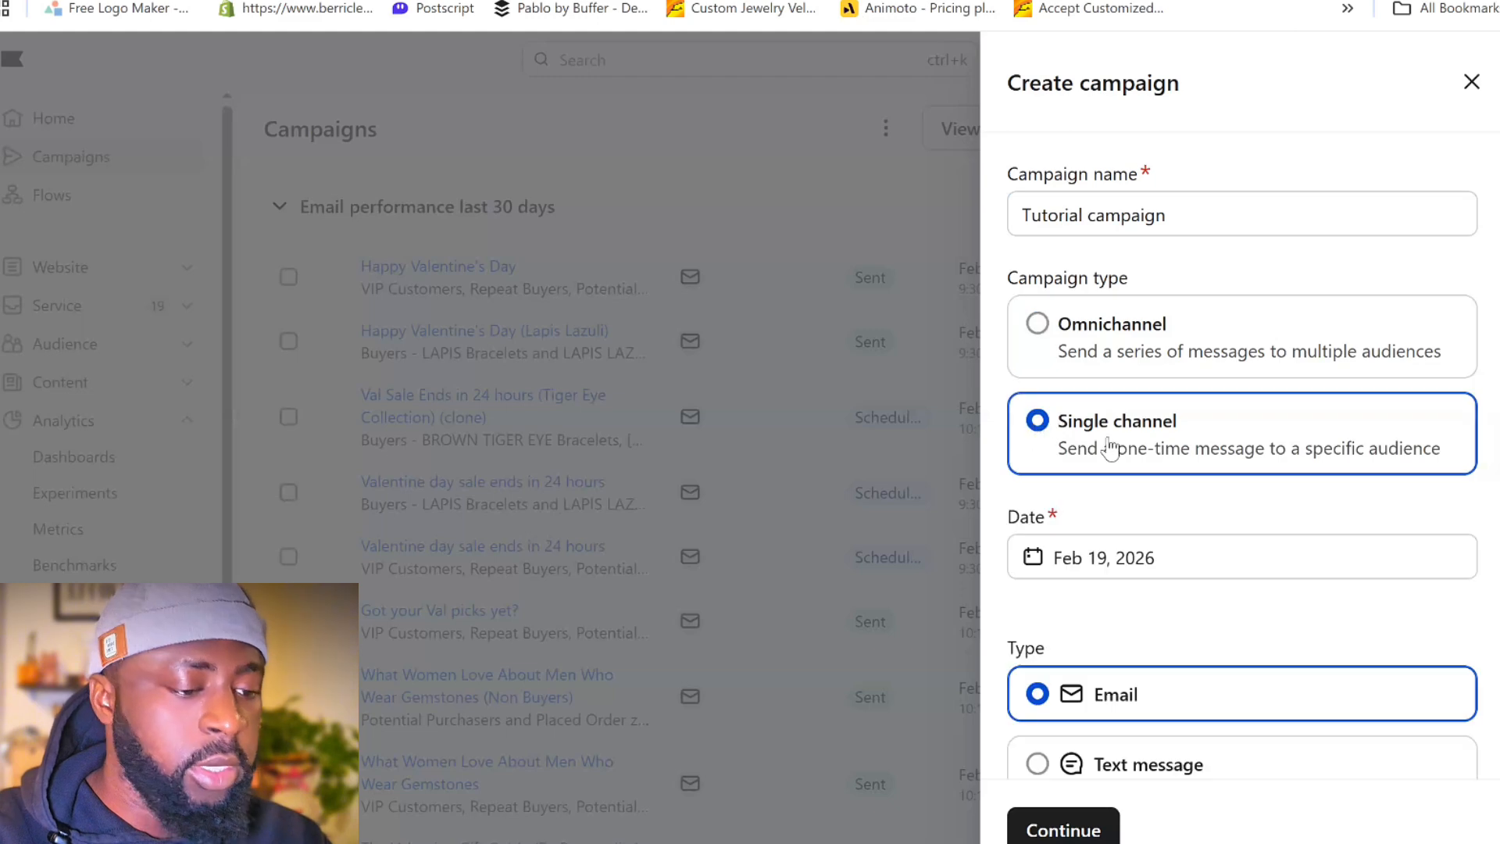
pyautogui.scroll(-2, 1194, 488)
pyautogui.scroll(-1, 1133, 516)
pyautogui.scroll(-1, 1031, 683)
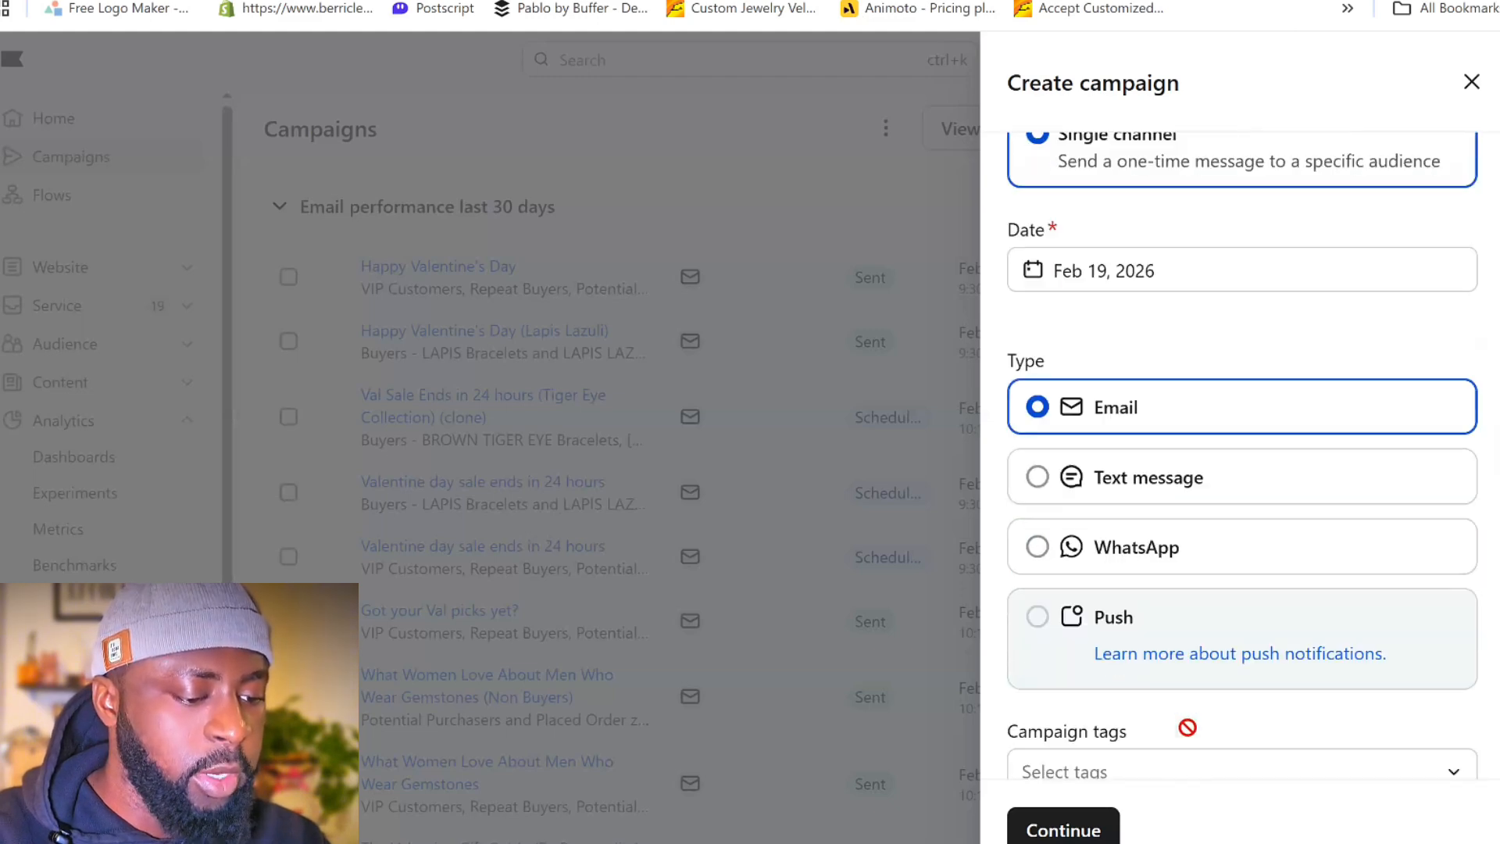
pyautogui.click(1066, 834)
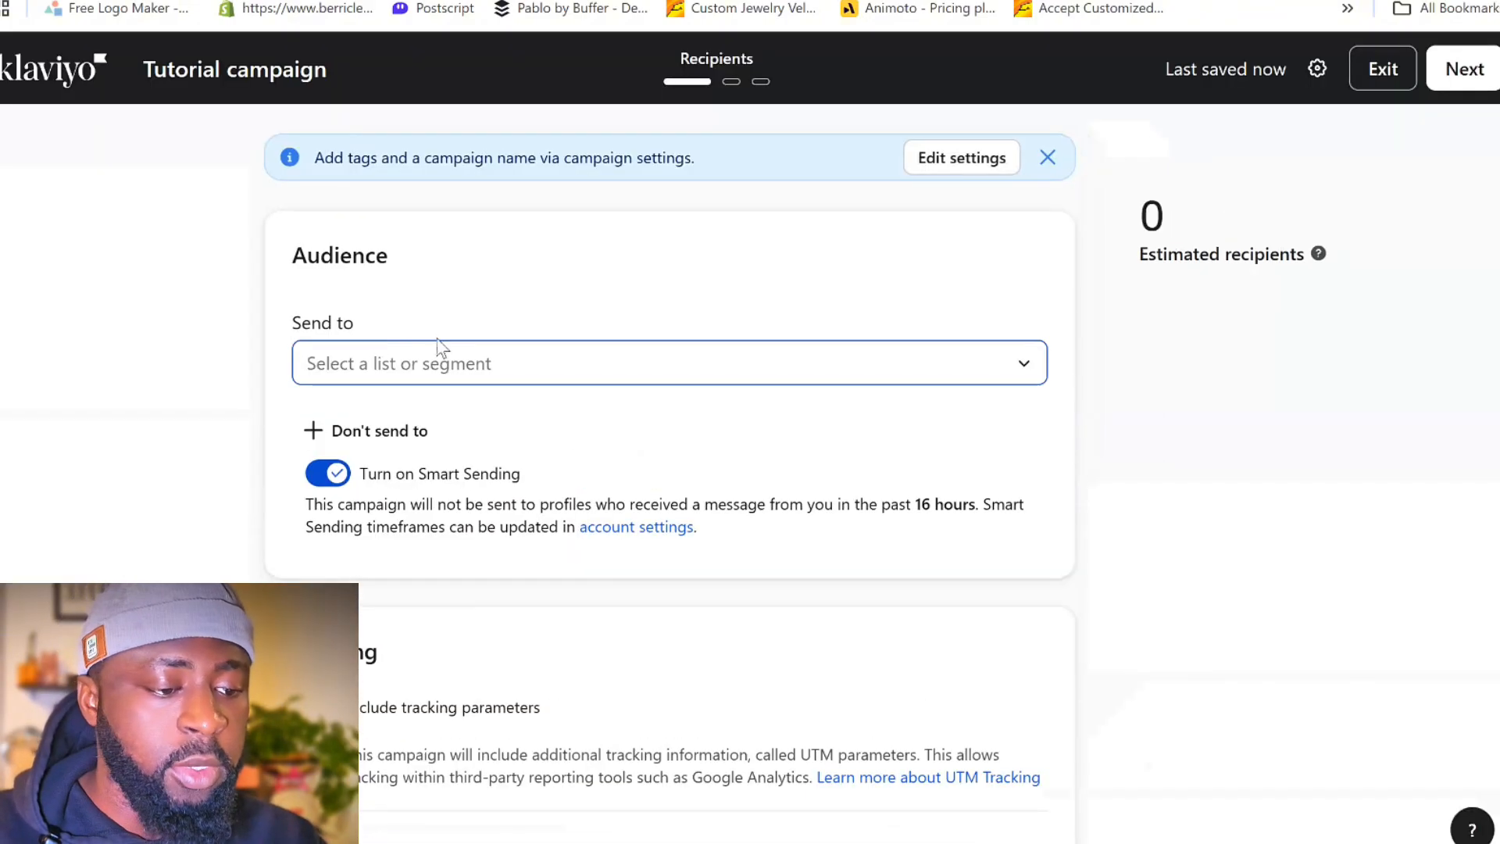
# - Send the campaign to the Active Profiles list and turn off Smart Sending
pyautogui.scroll(-1, 456, 405)
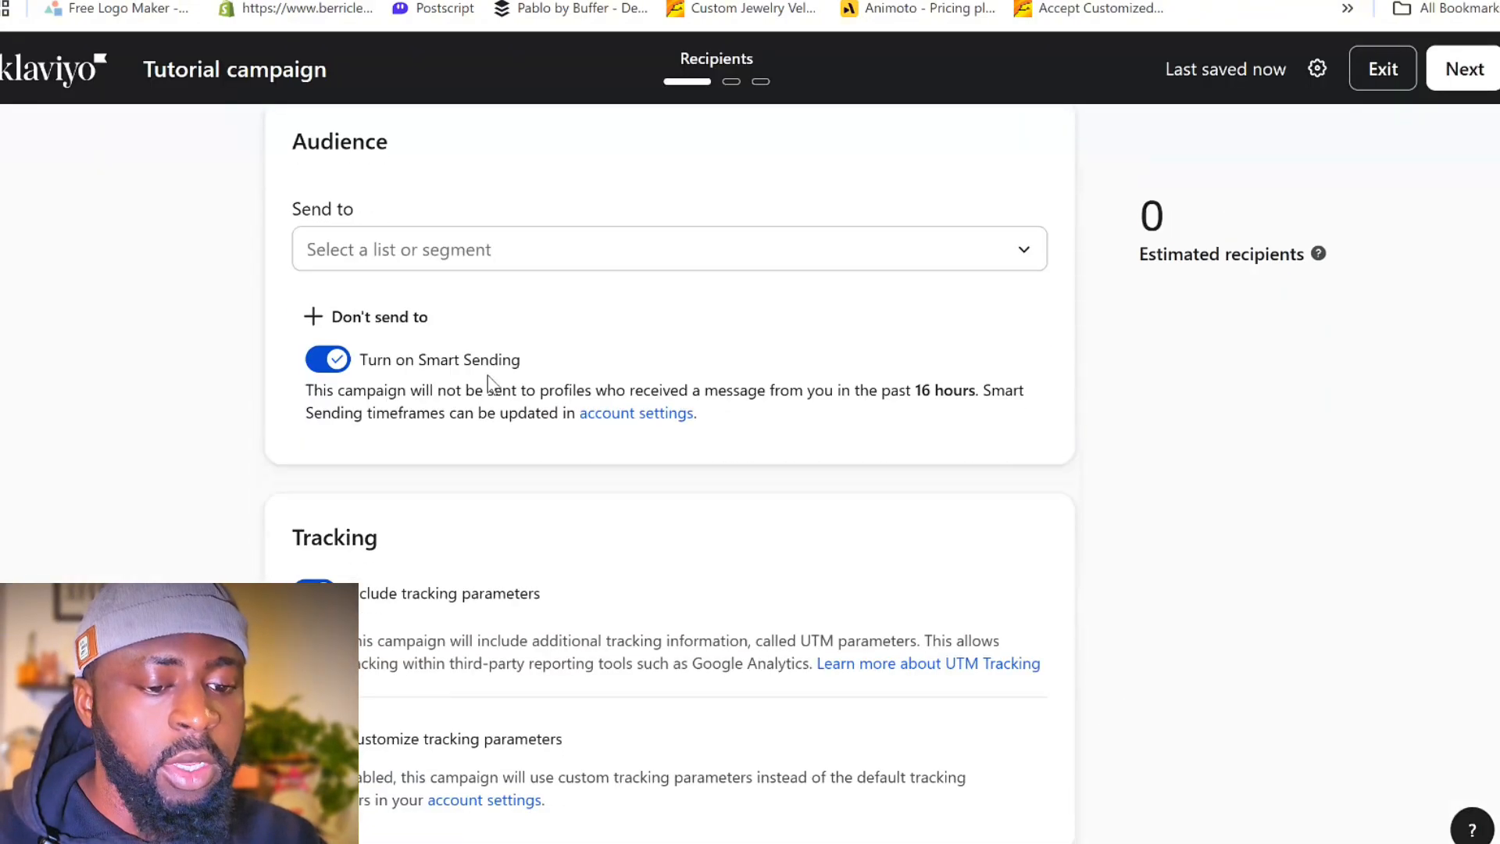
pyautogui.click(599, 268)
pyautogui.click(315, 435)
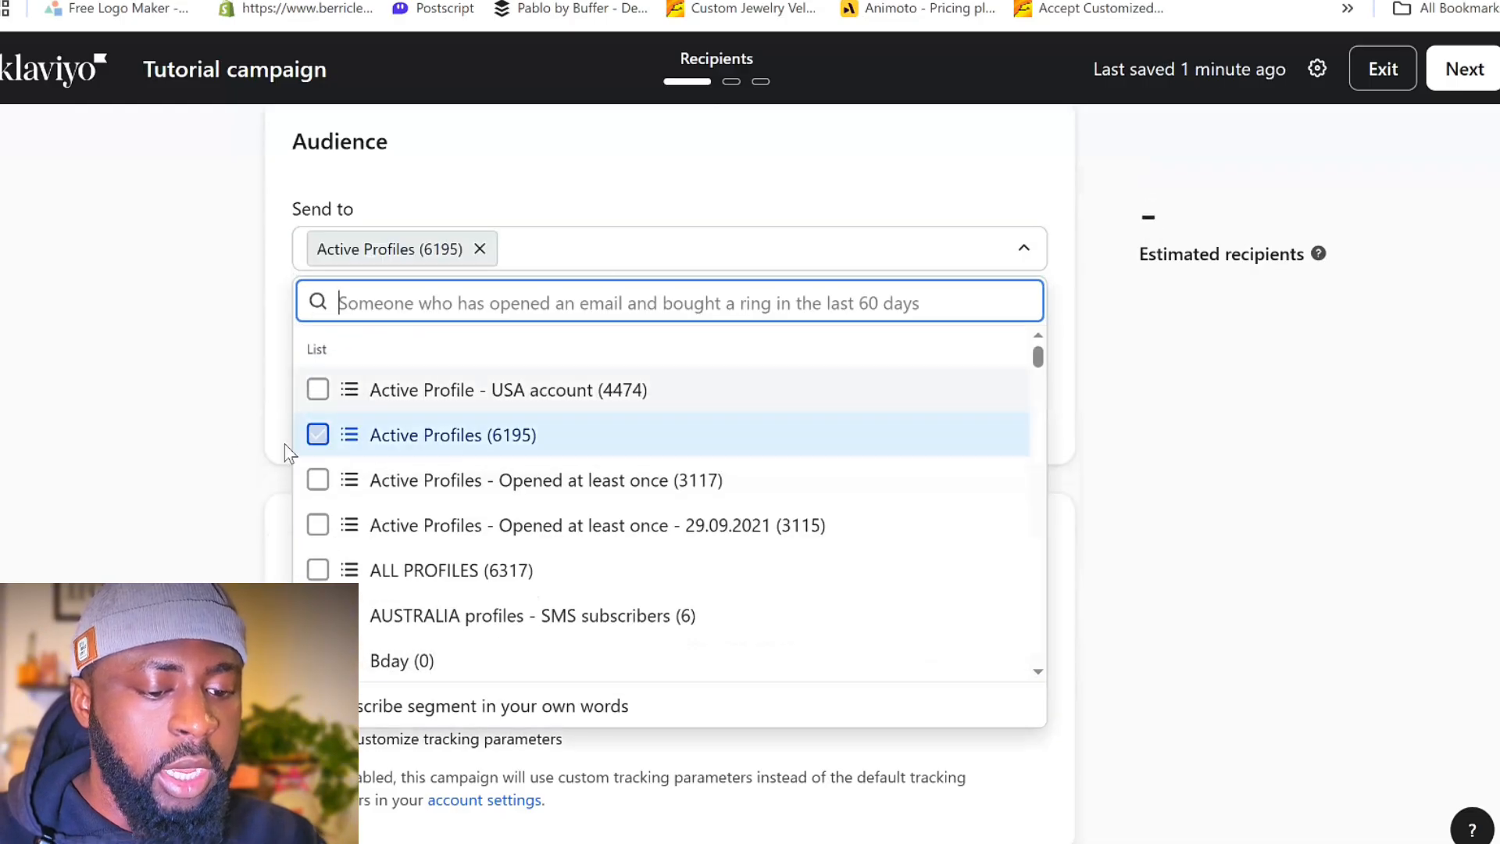
pyautogui.click(211, 428)
pyautogui.click(327, 359)
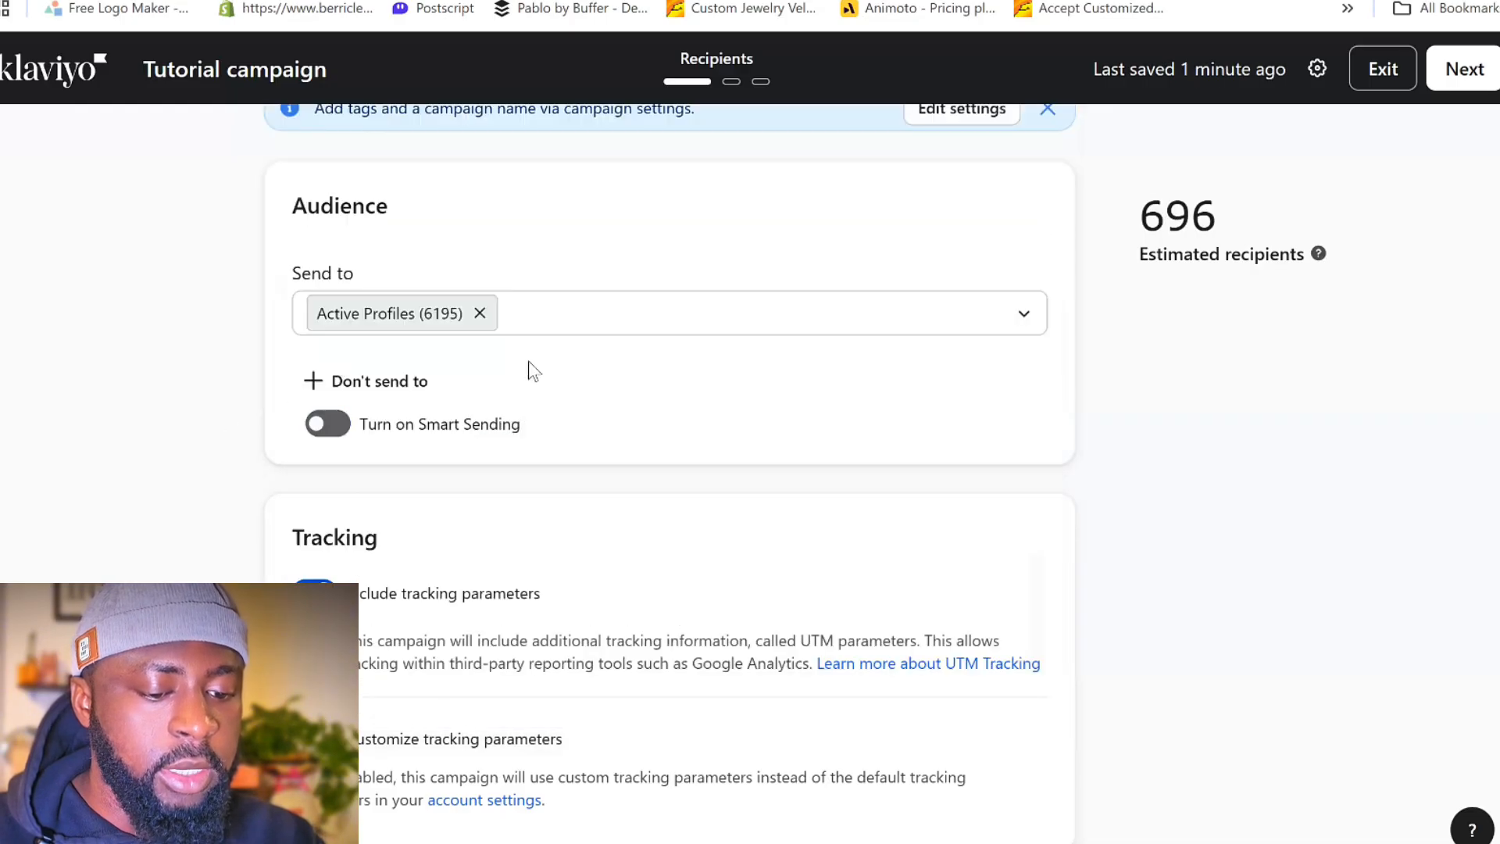
# - Exclude the Bounced 3x segment from the campaign's audience
pyautogui.click(364, 389)
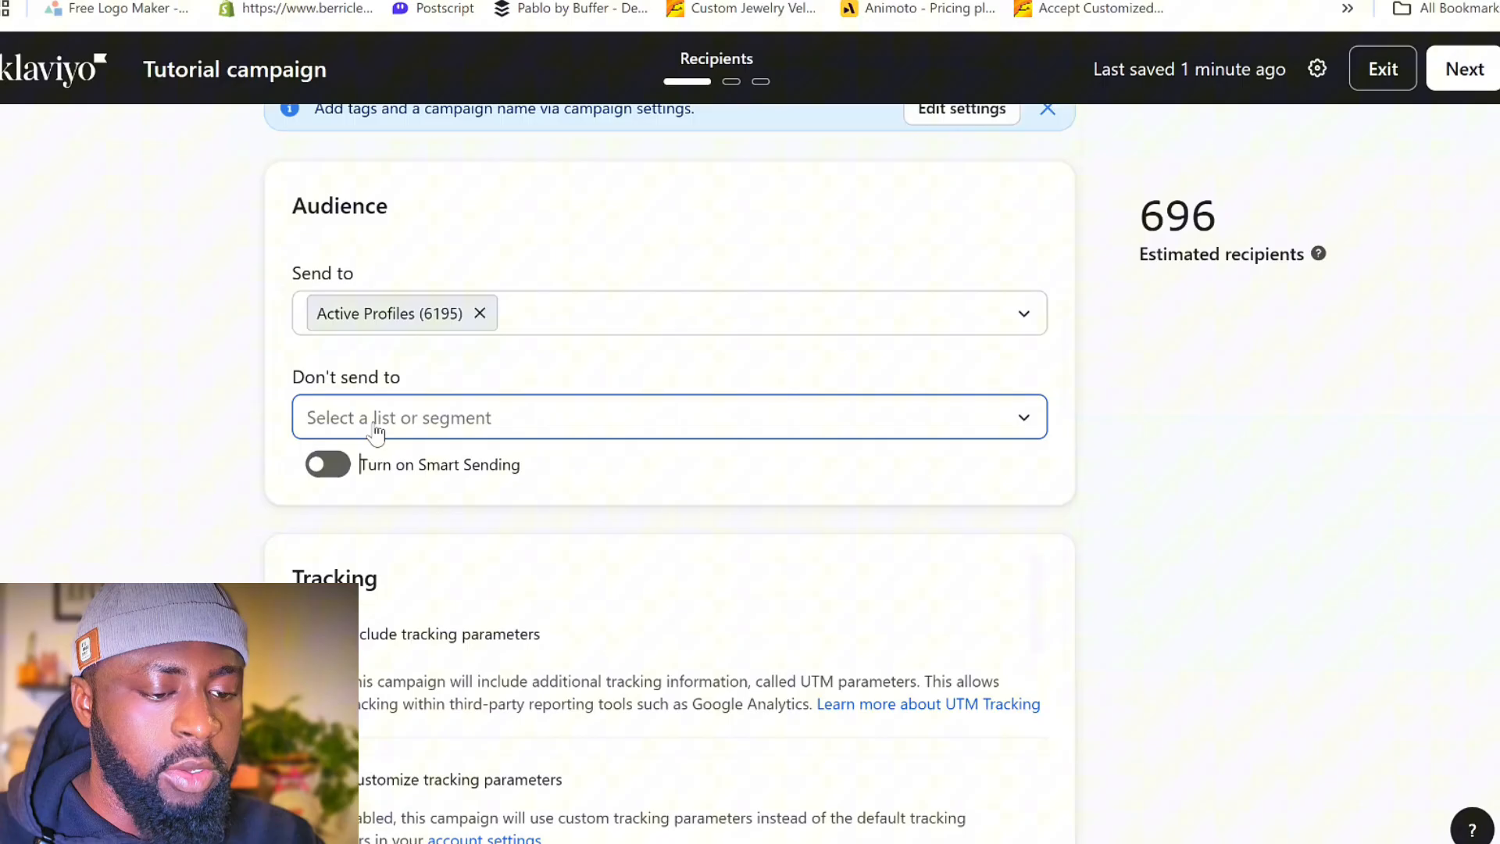
pyautogui.click(516, 426)
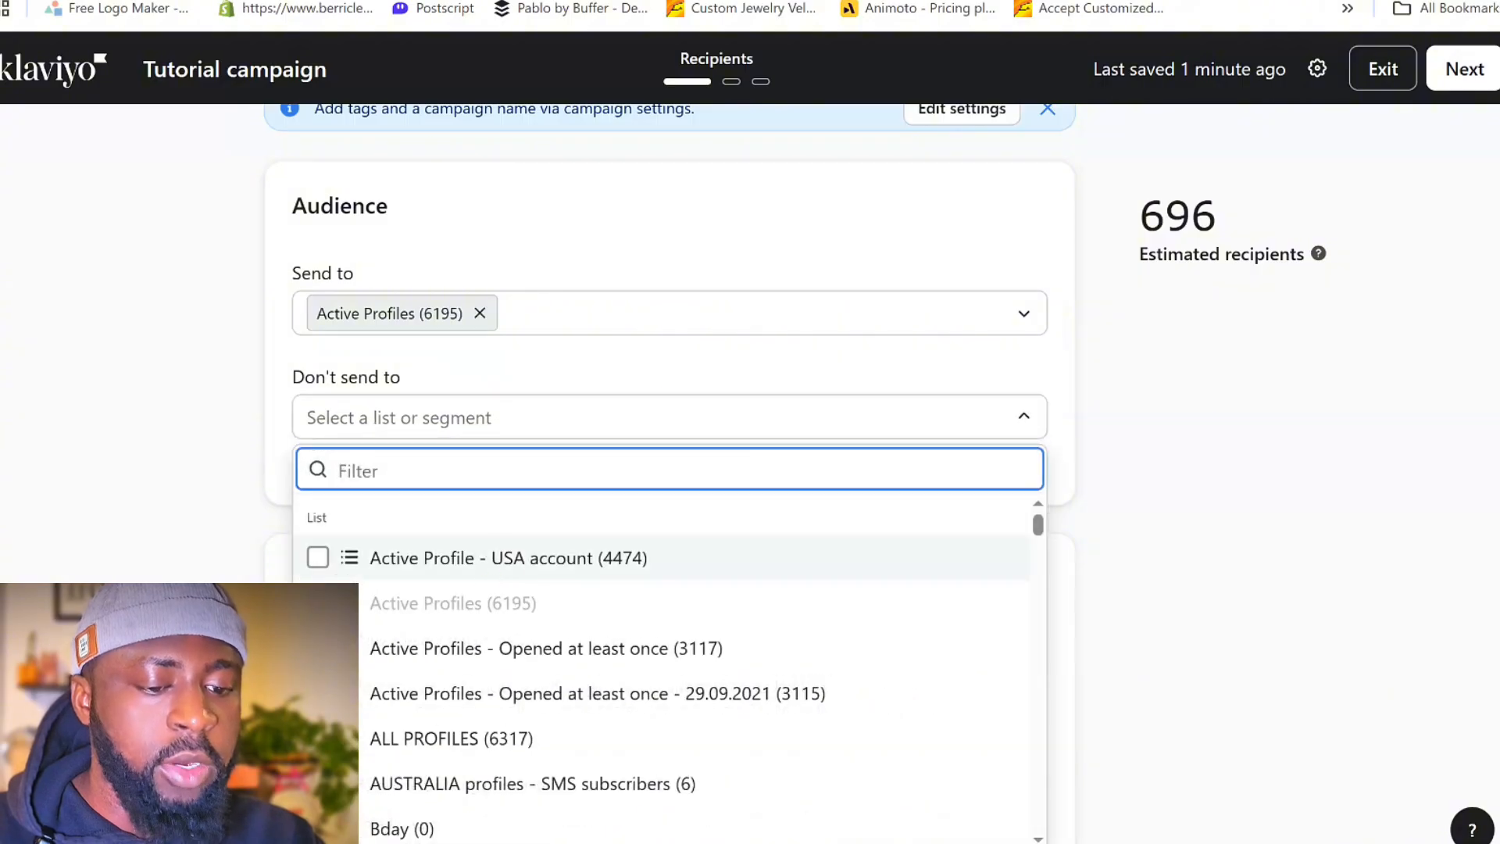
pyautogui.write('bounced')
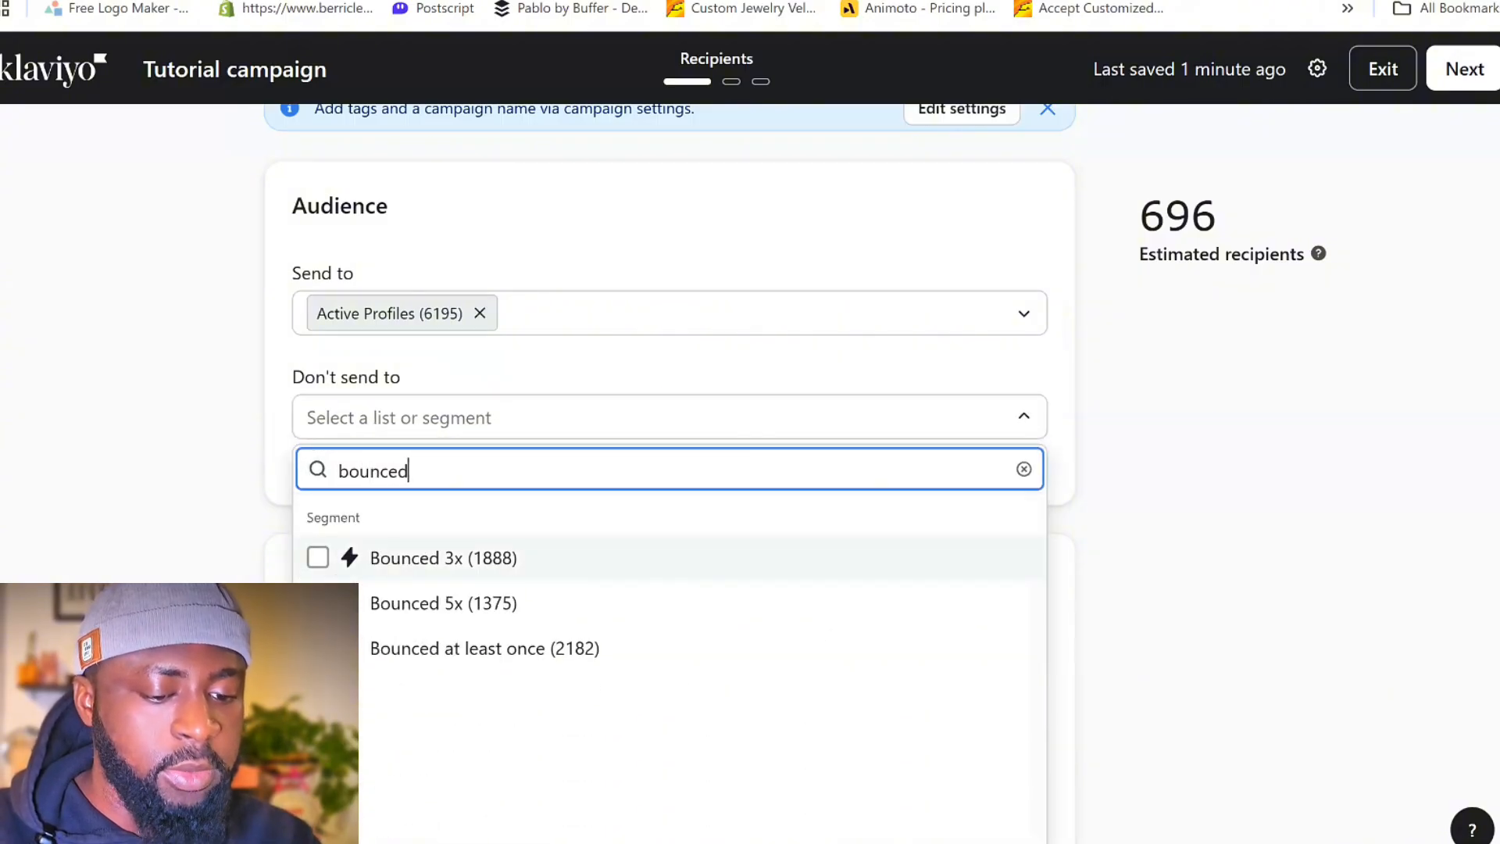
pyautogui.click(542, 563)
pyautogui.click(272, 397)
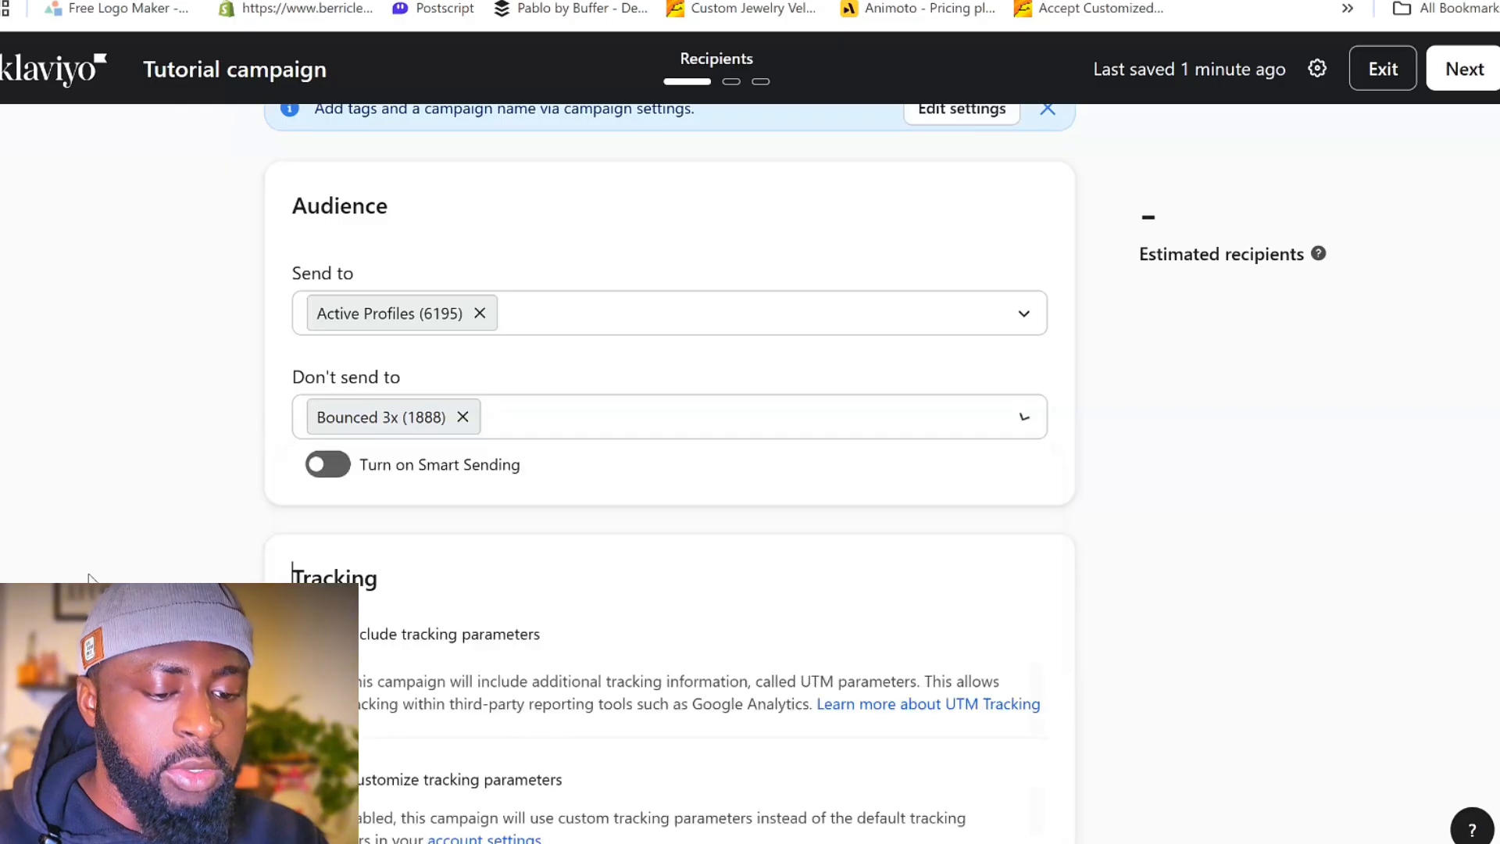
pyautogui.scroll(-1, 853, 429)
pyautogui.scroll(1, 1138, 623)
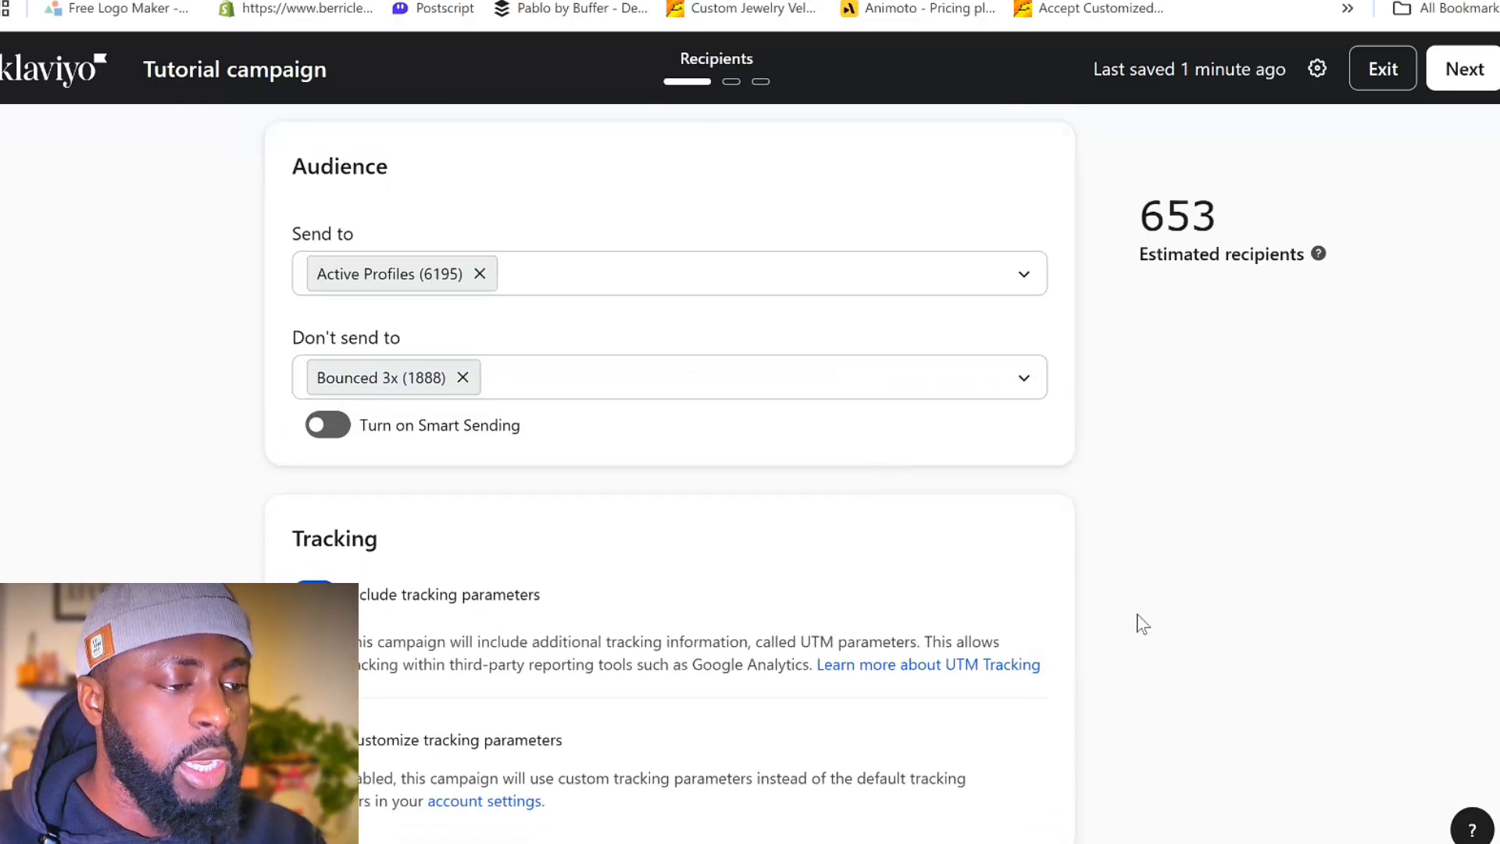
# - Proceed to the campaign's message stage and use the saved "text club" template for the email
pyautogui.click(1495, 49)
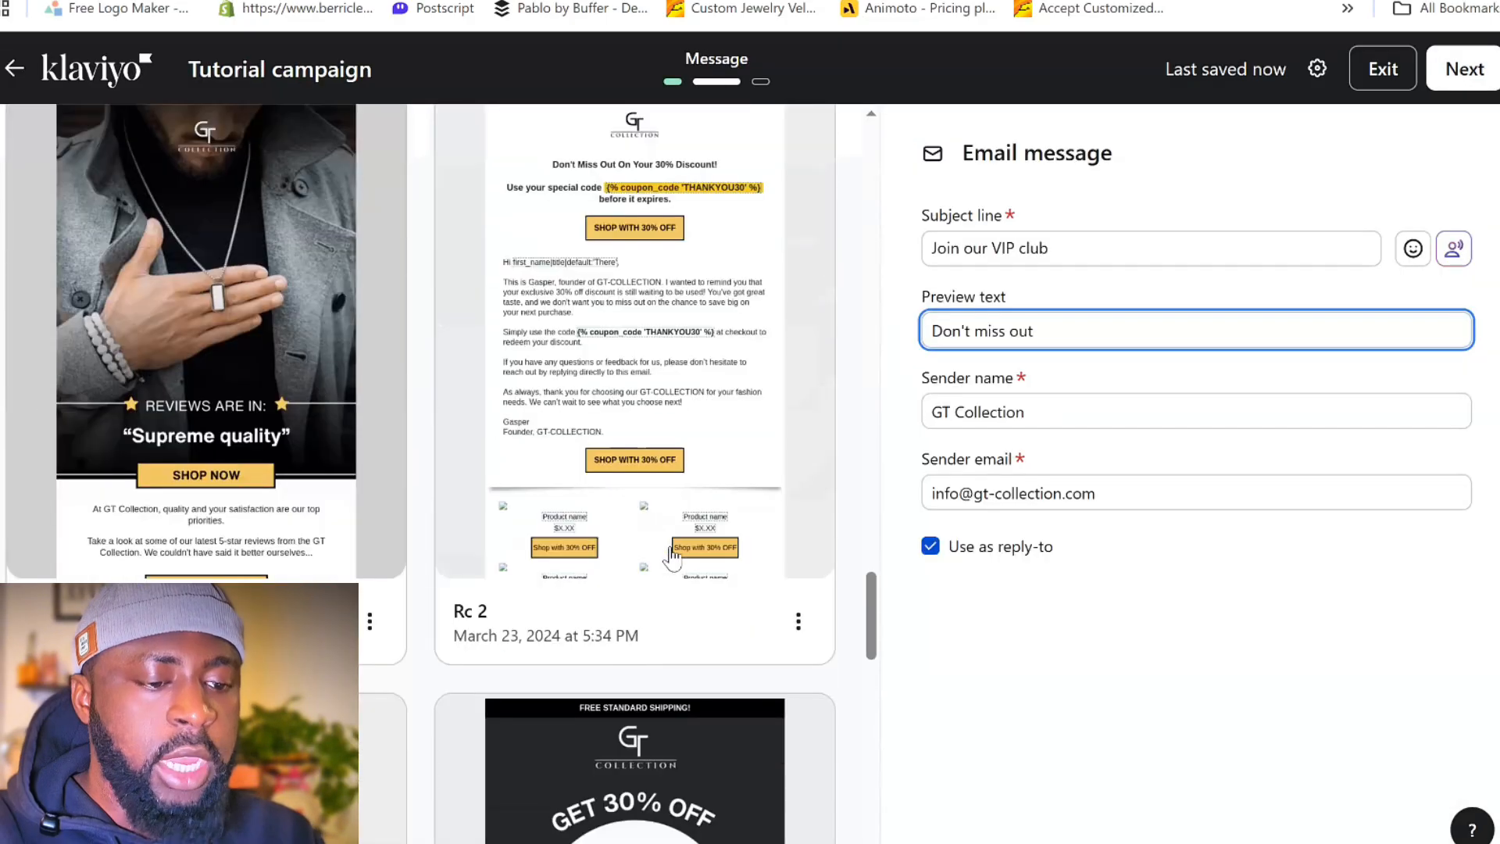
pyautogui.scroll(-10, 678, 603)
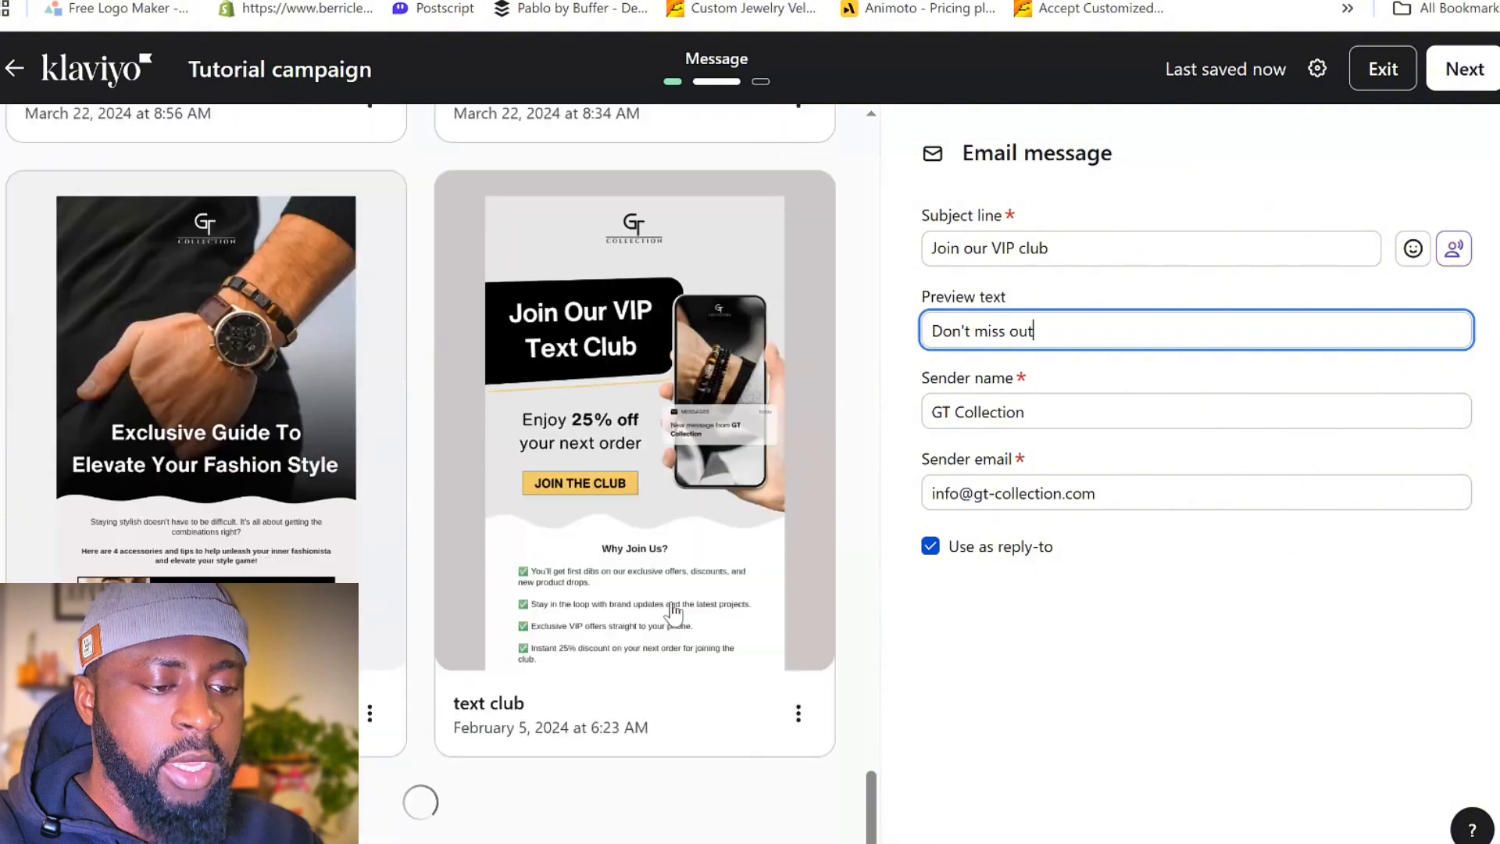
pyautogui.click(647, 405)
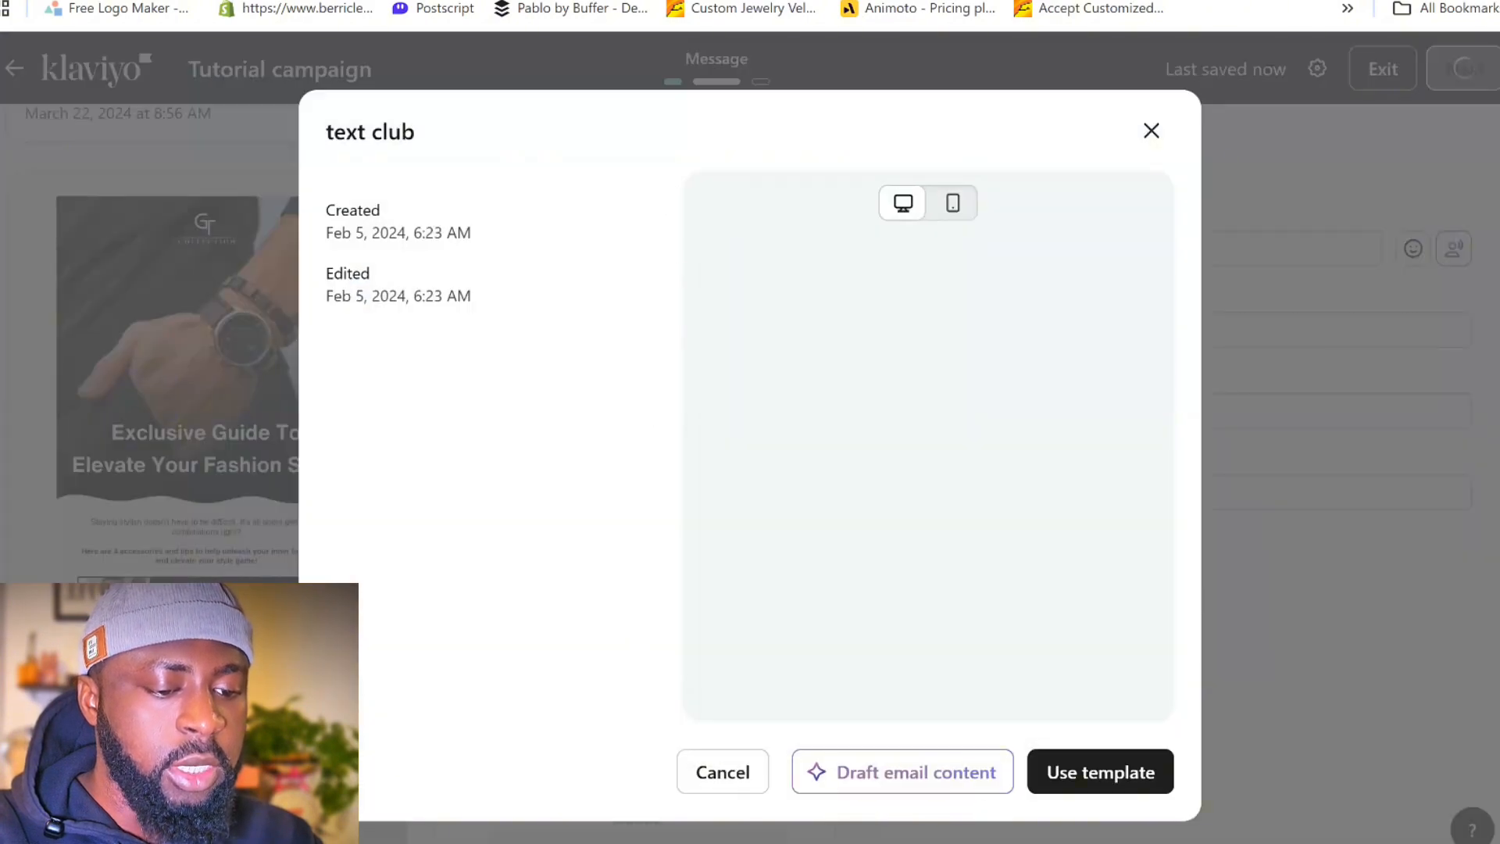
pyautogui.click(1078, 781)
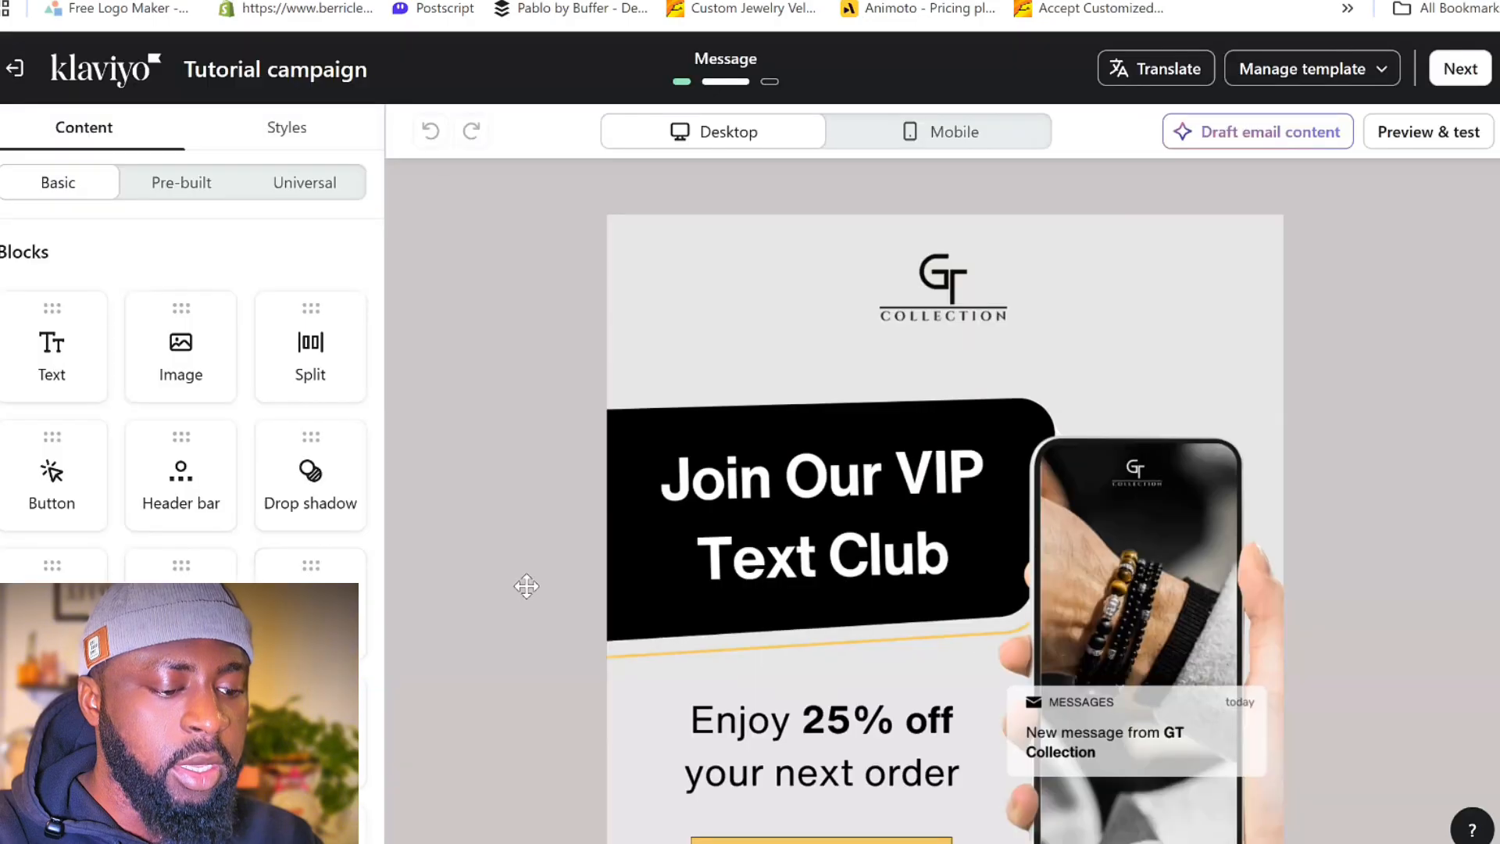
# - Open the translation setup for the email and review its source language and suggested target languages
pyautogui.click(1132, 74)
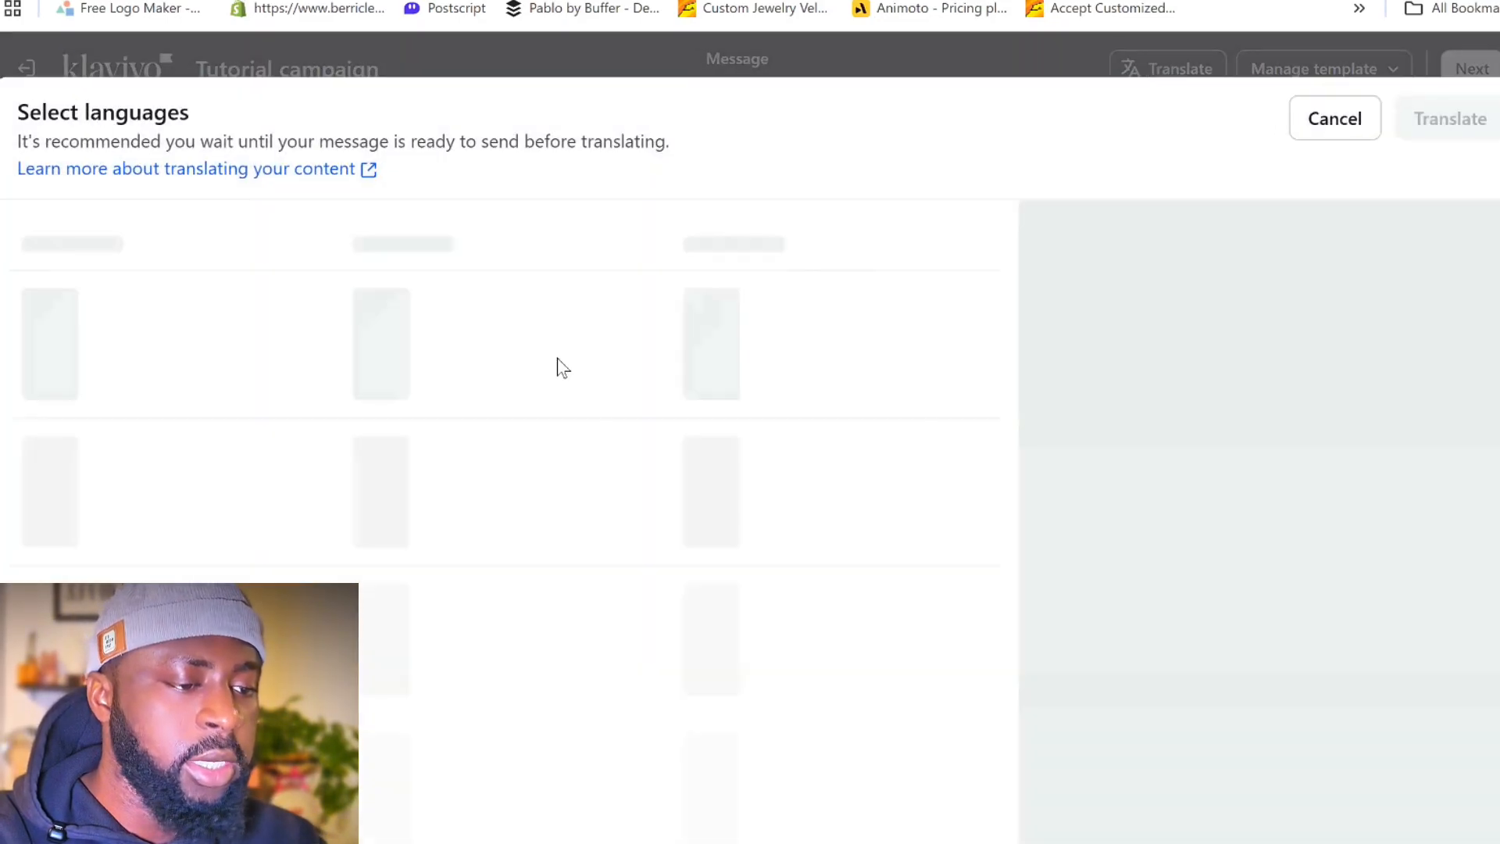
pyautogui.scroll(-2, 349, 297)
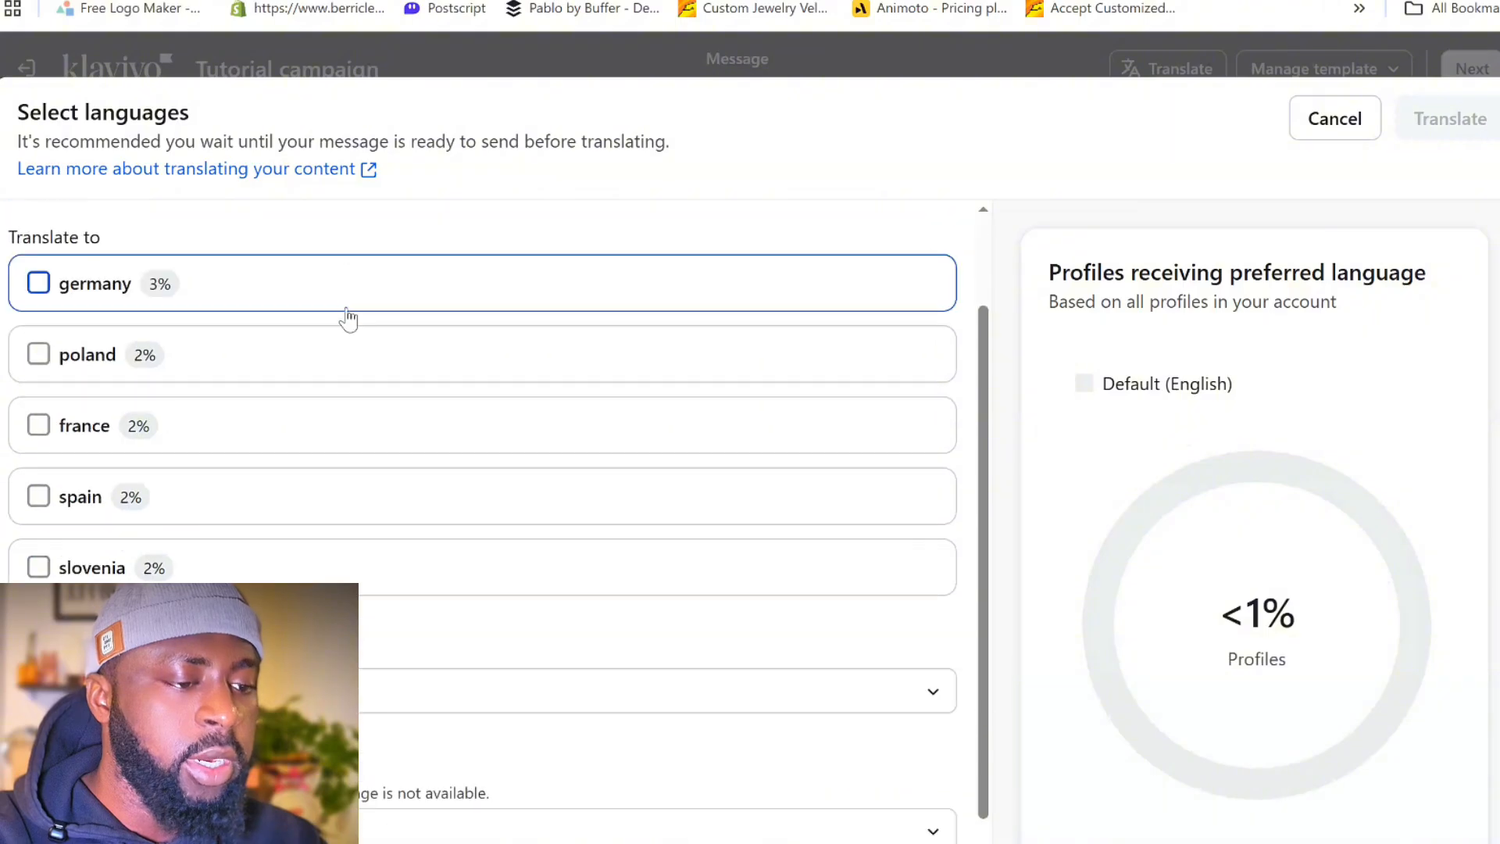
pyautogui.scroll(2, 368, 404)
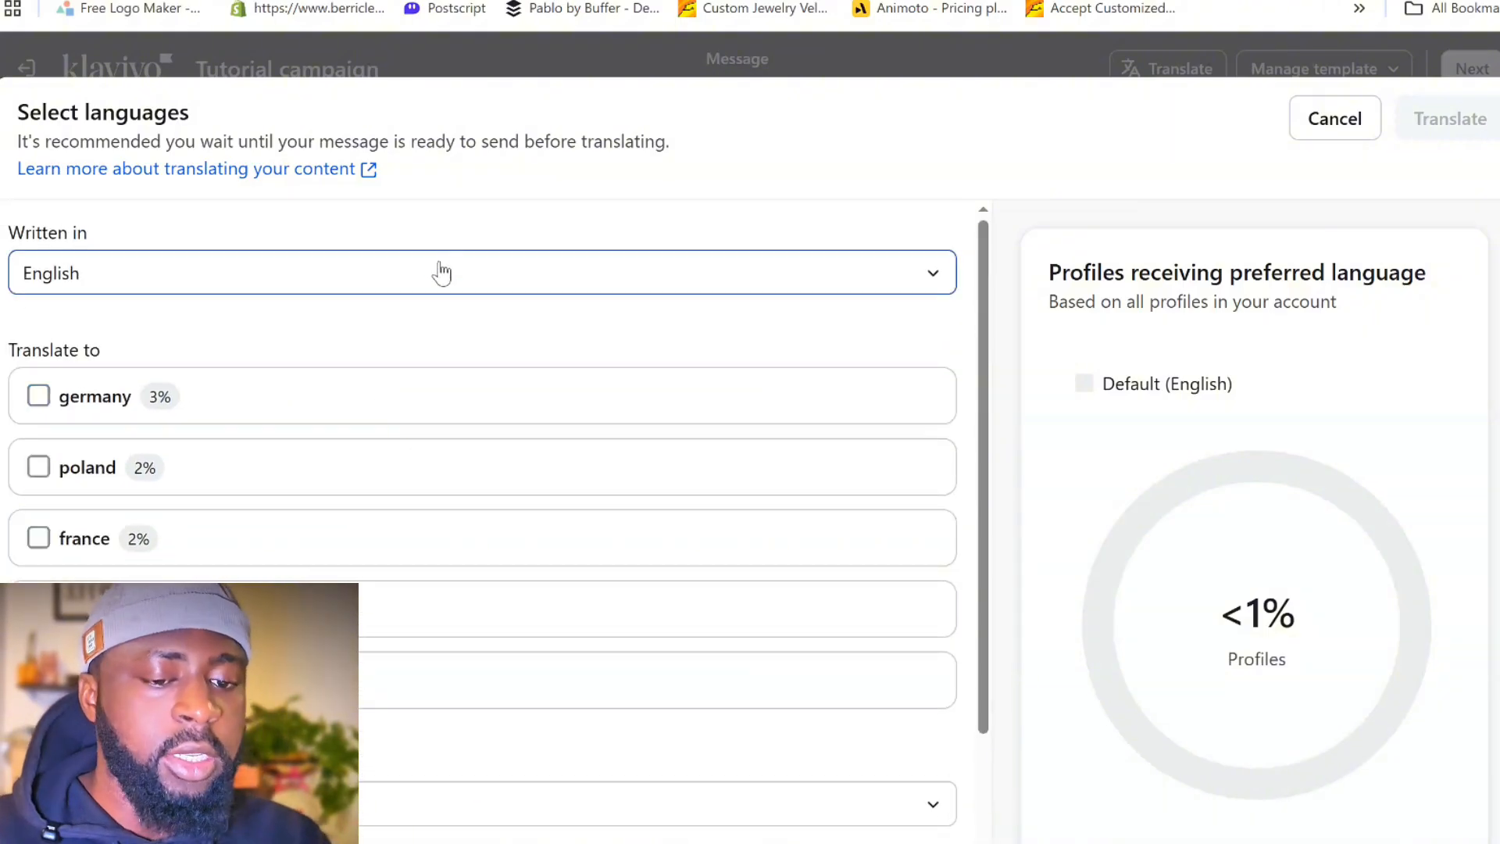
pyautogui.scroll(-2, 358, 356)
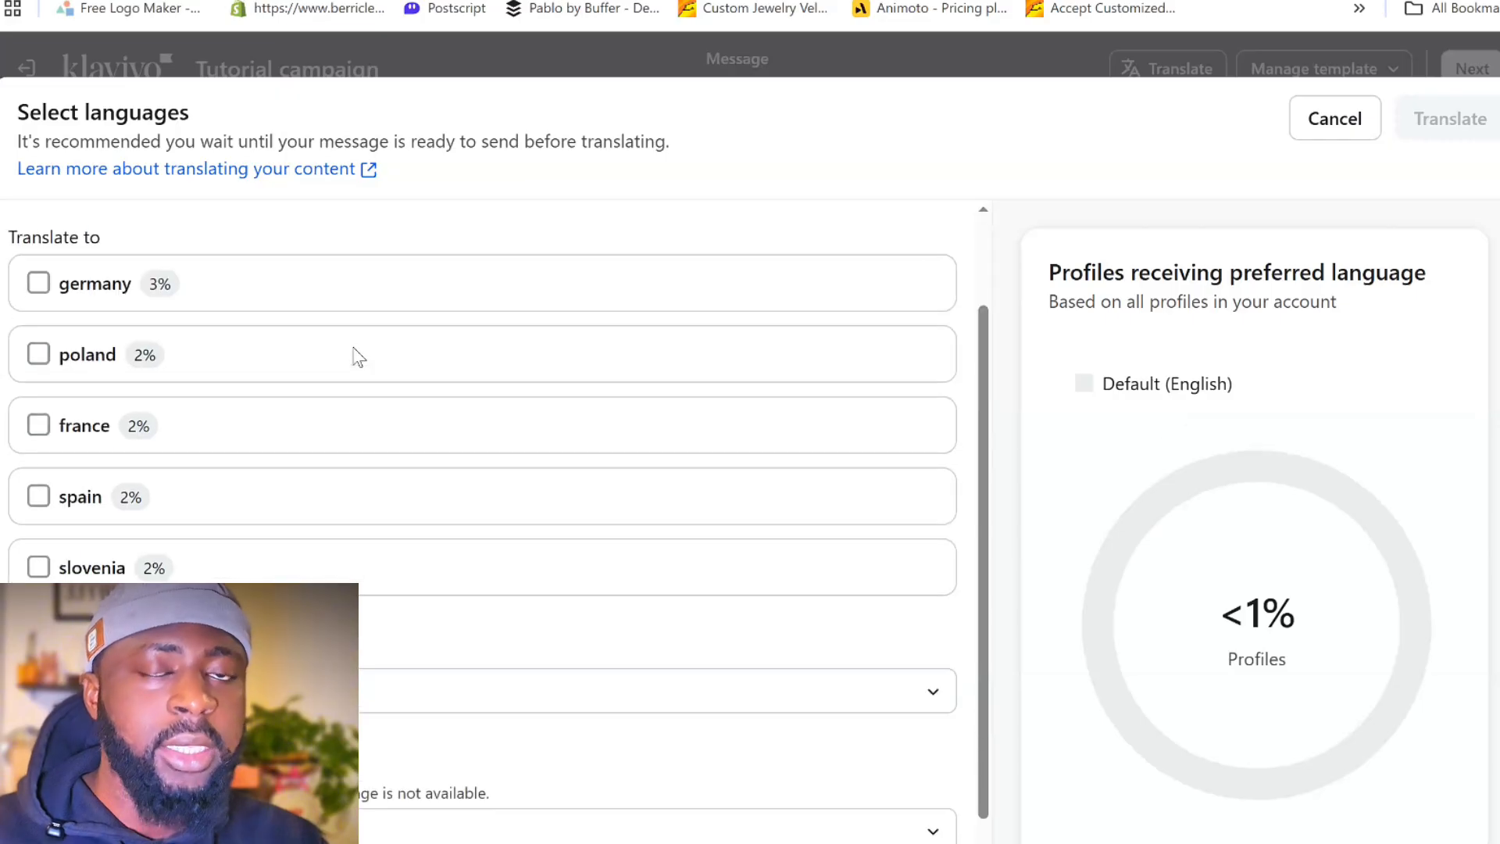
pyautogui.scroll(2, 357, 360)
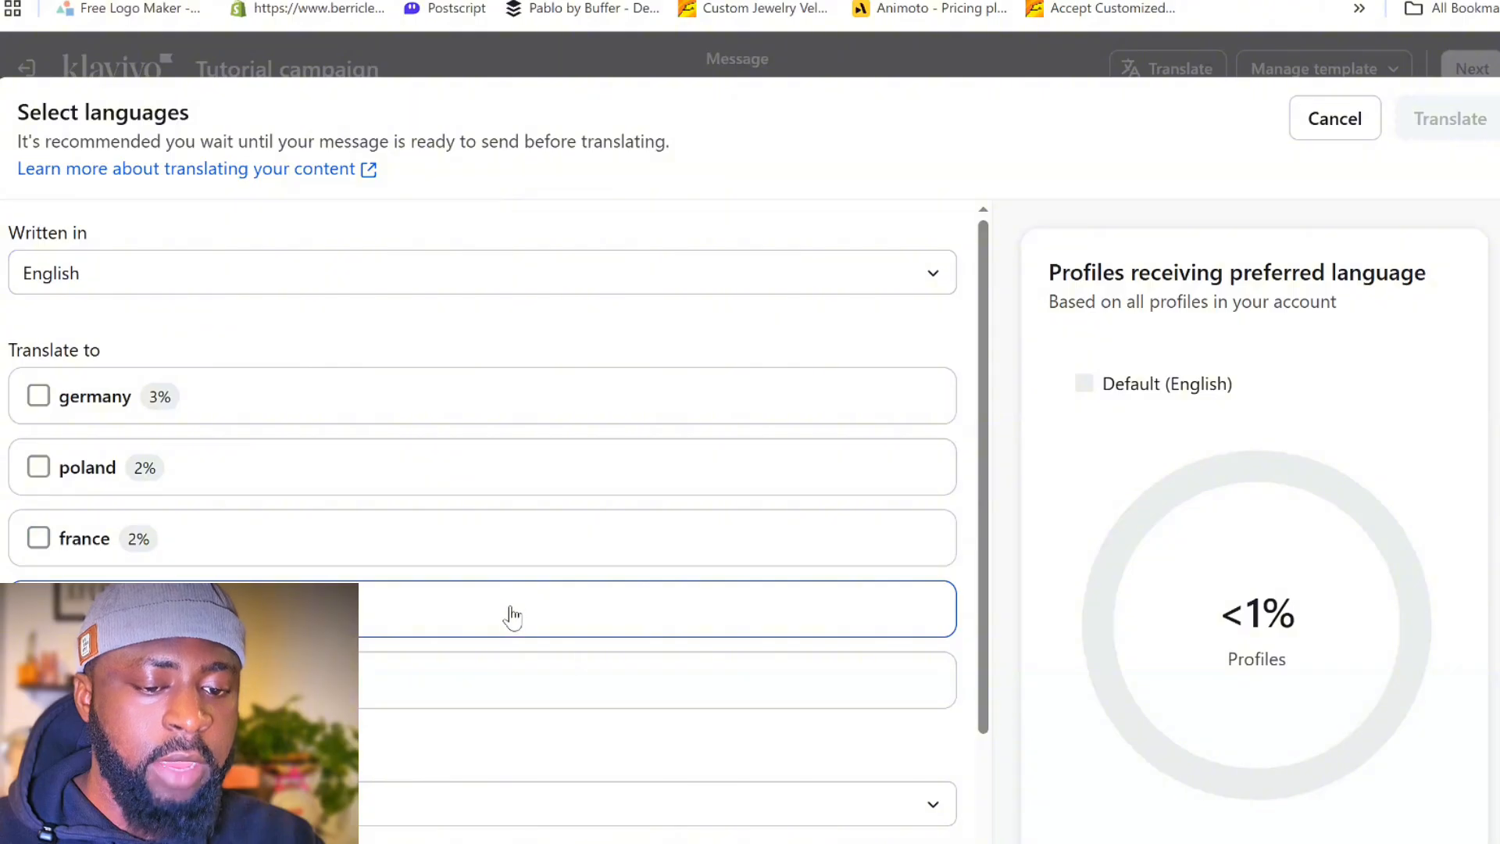
pyautogui.scroll(-1, 407, 581)
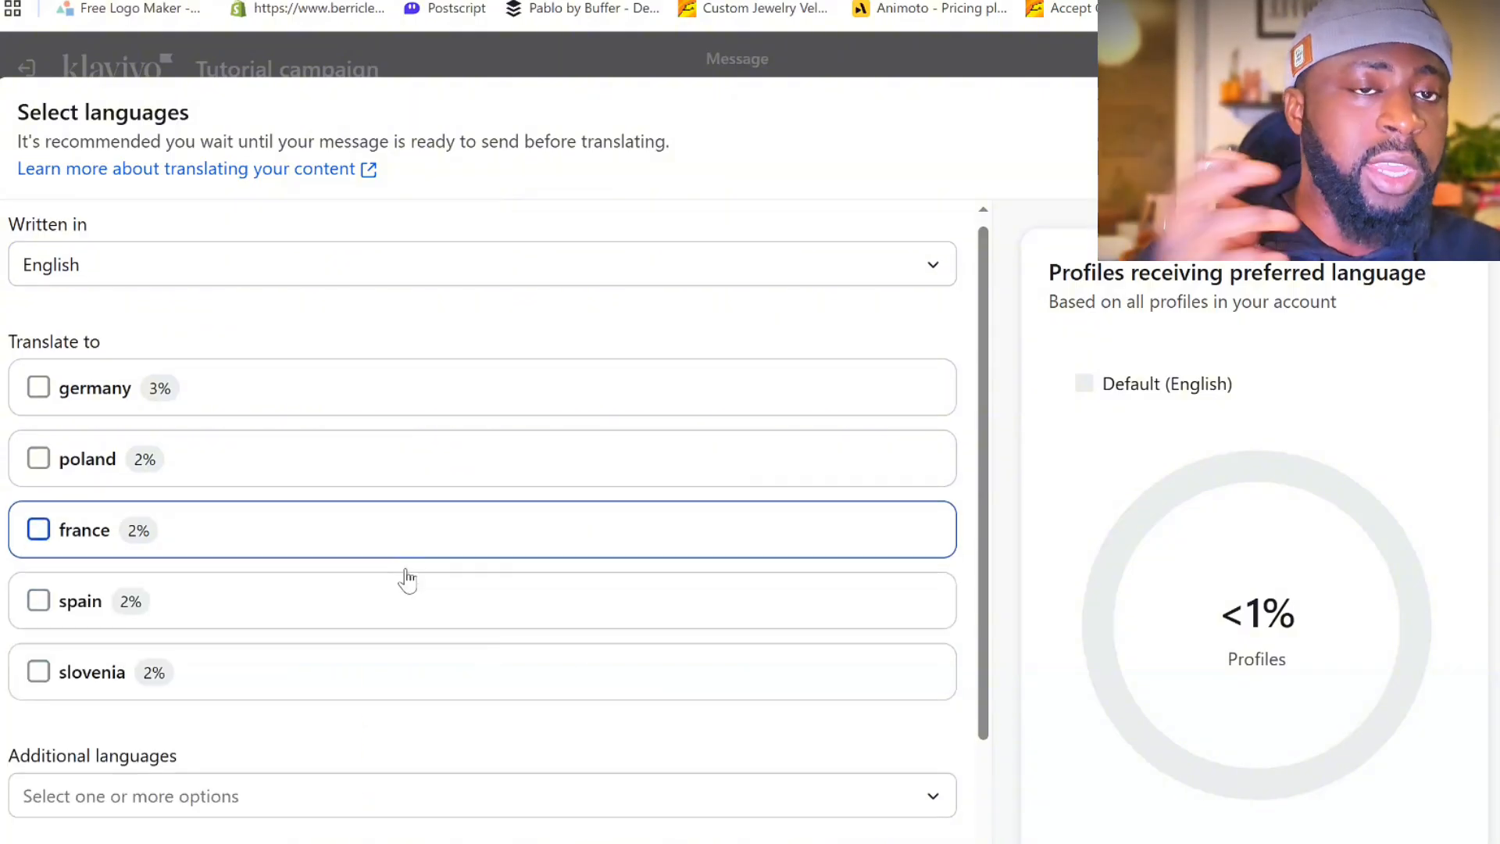
# - Browse the additional languages available for translating the email, leaving none of them selected
pyautogui.click(394, 697)
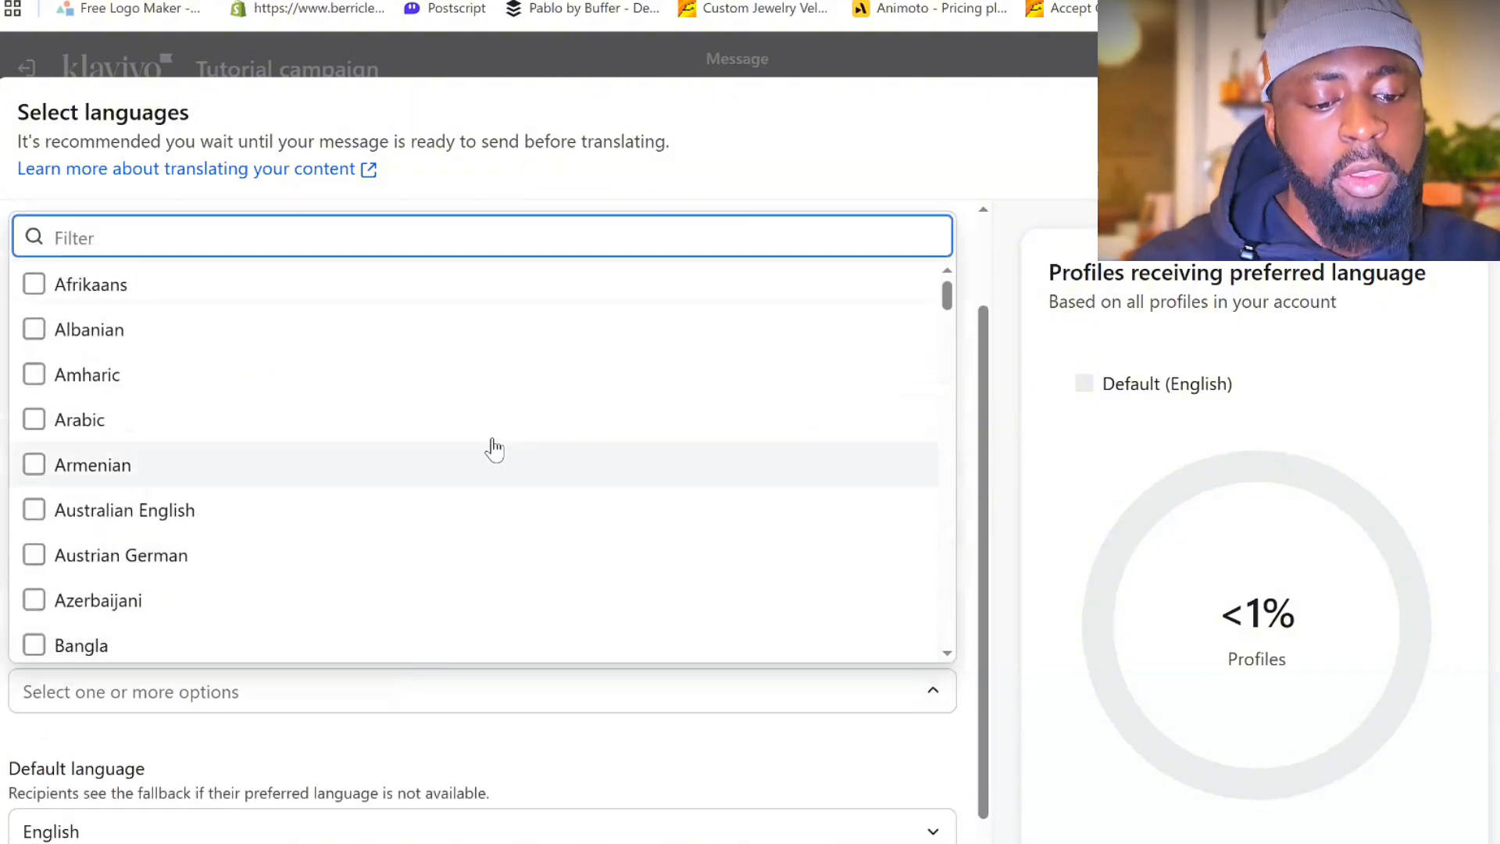
pyautogui.scroll(-6, 494, 449)
pyautogui.scroll(6, 500, 418)
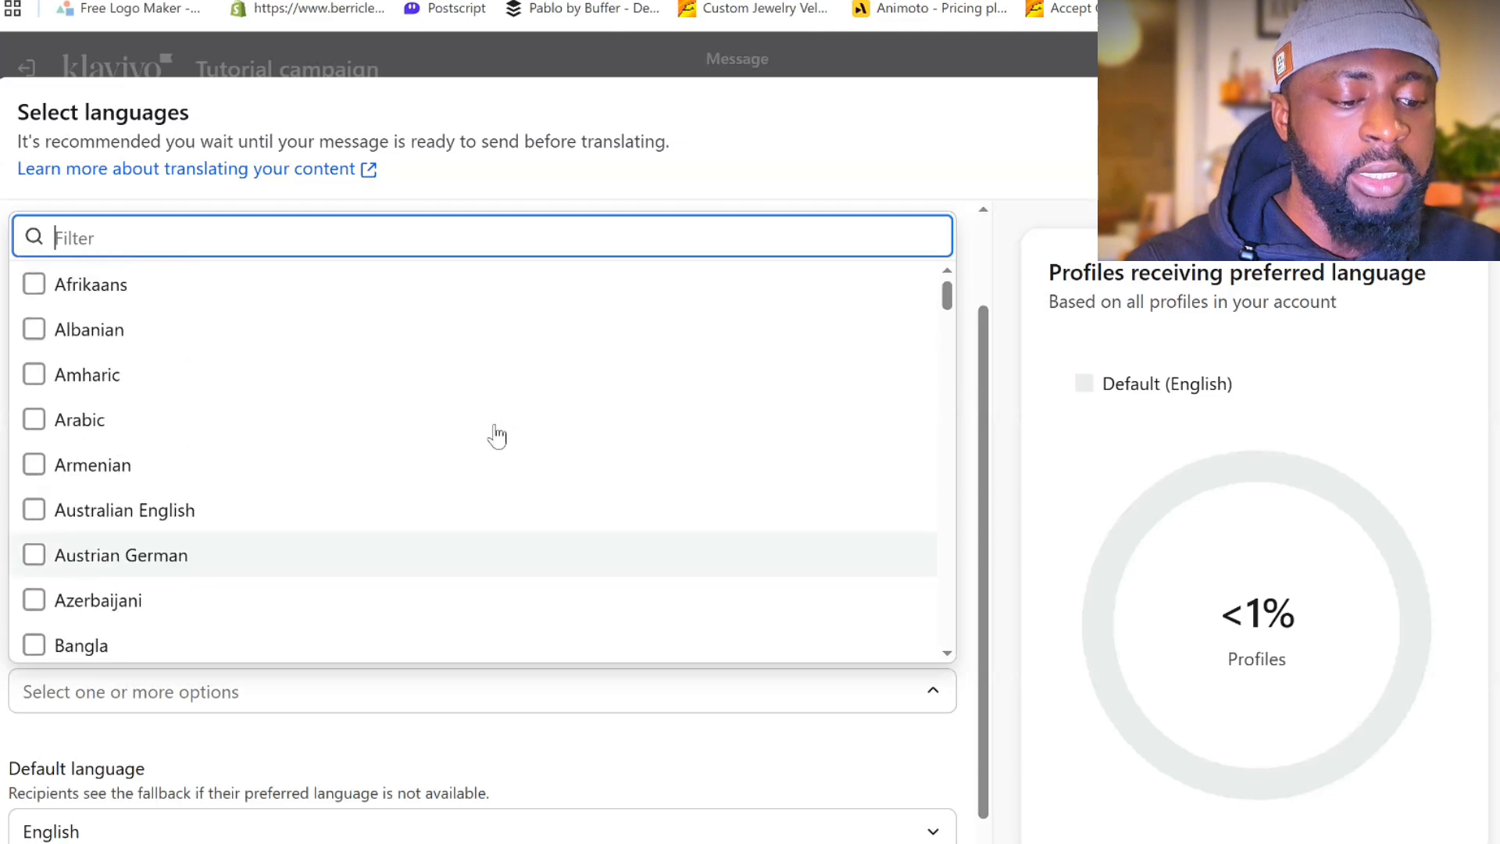
pyautogui.scroll(-10, 496, 435)
pyautogui.click(720, 174)
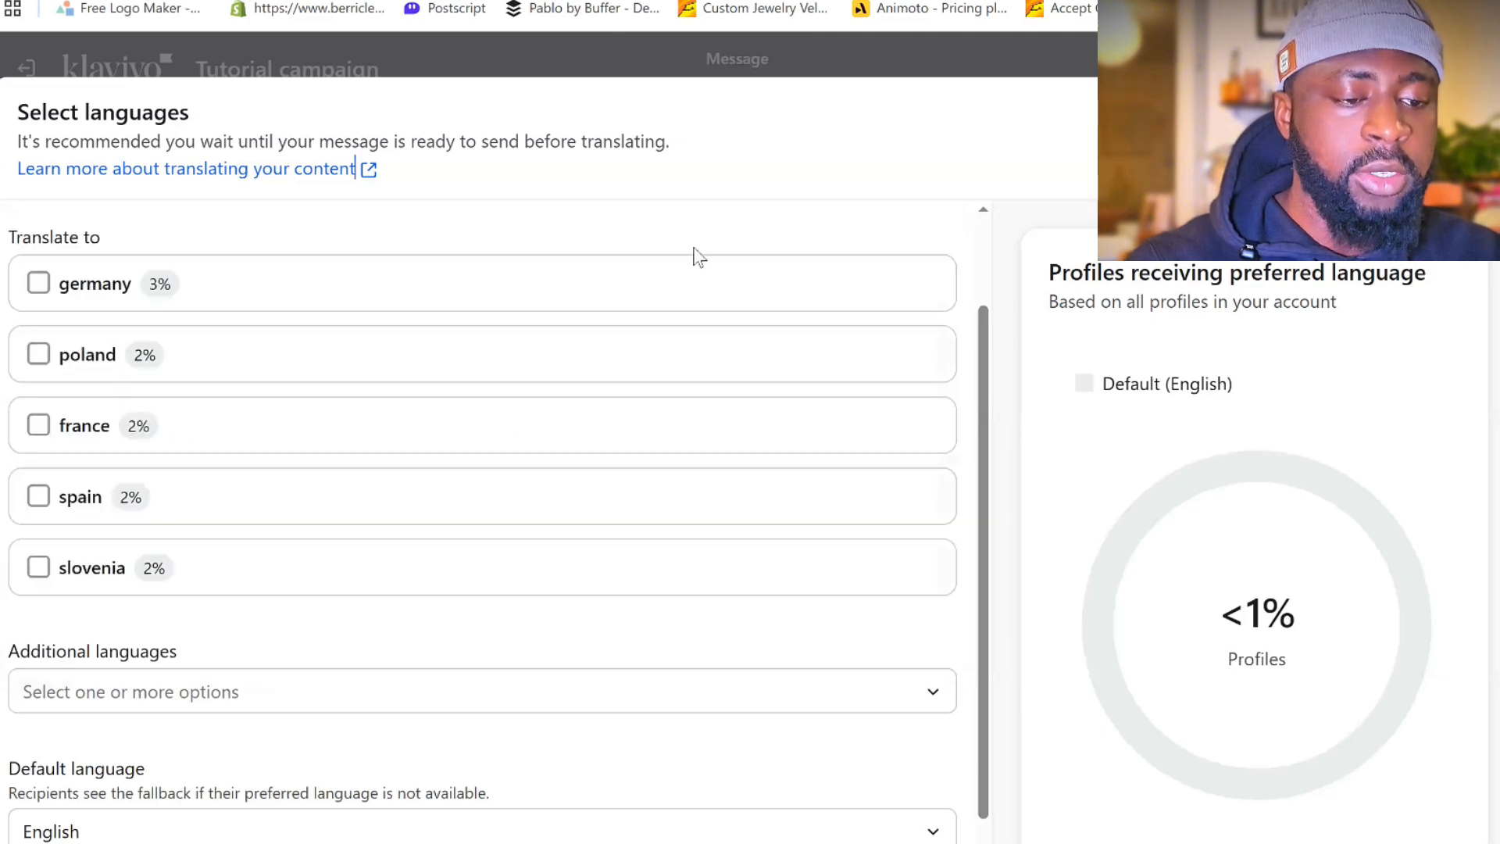
# - Select germany, poland and france as target languages and translate the email
pyautogui.click(38, 283)
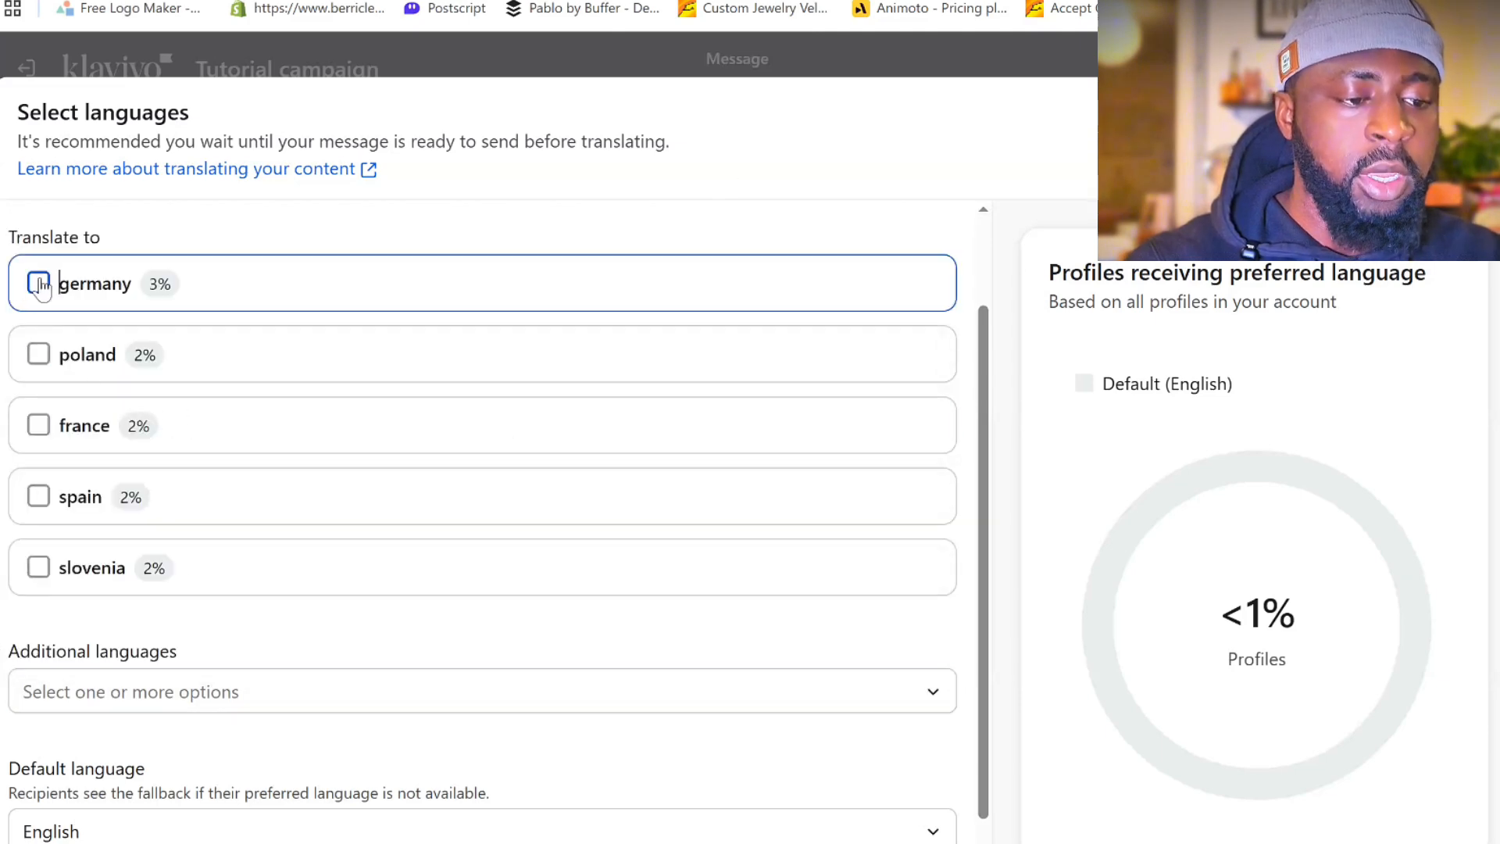
pyautogui.click(45, 356)
pyautogui.click(39, 426)
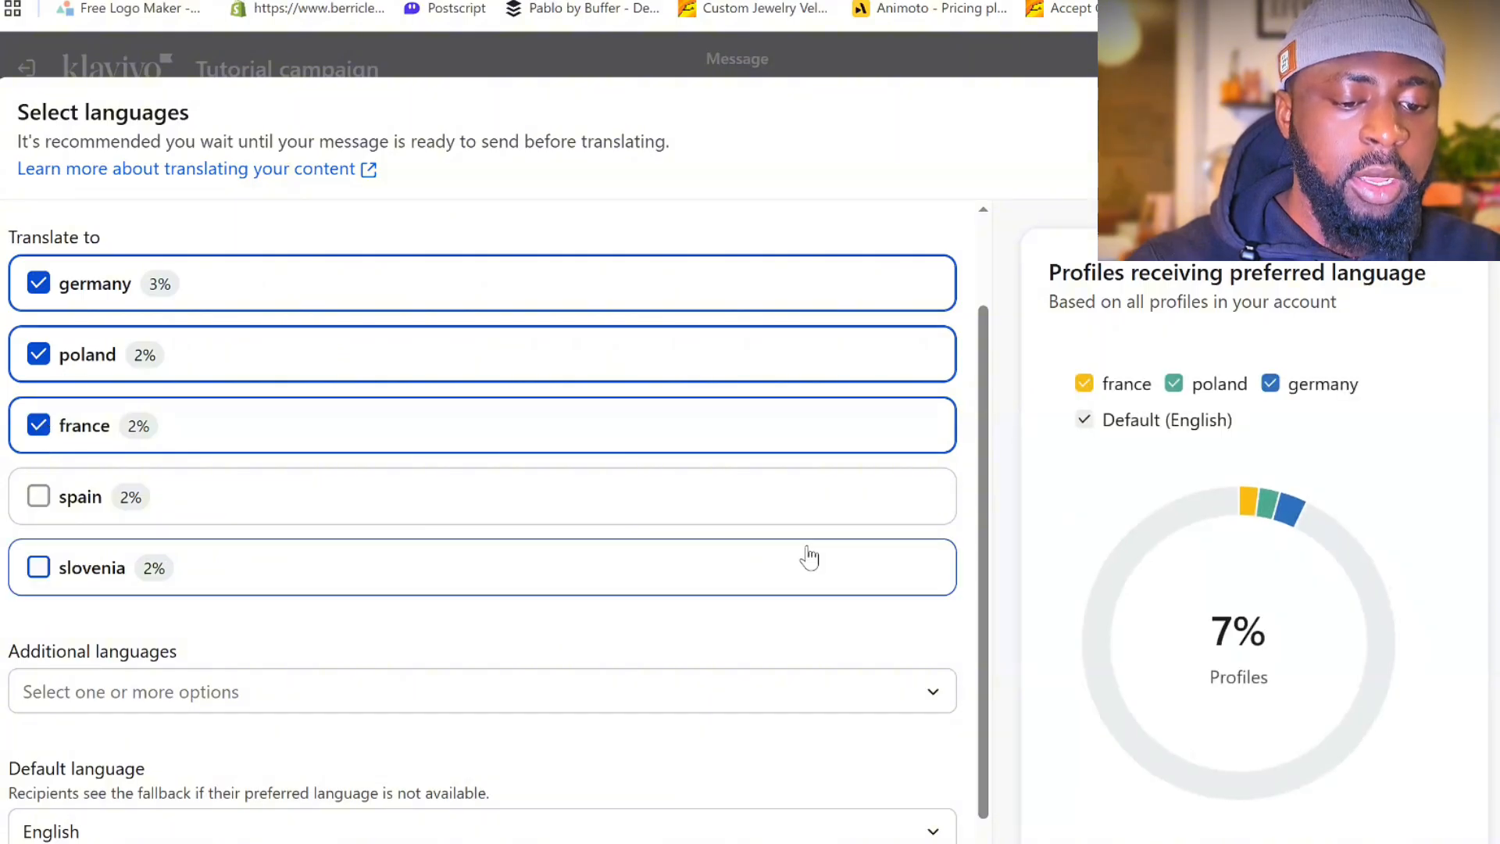
pyautogui.scroll(-1, 809, 557)
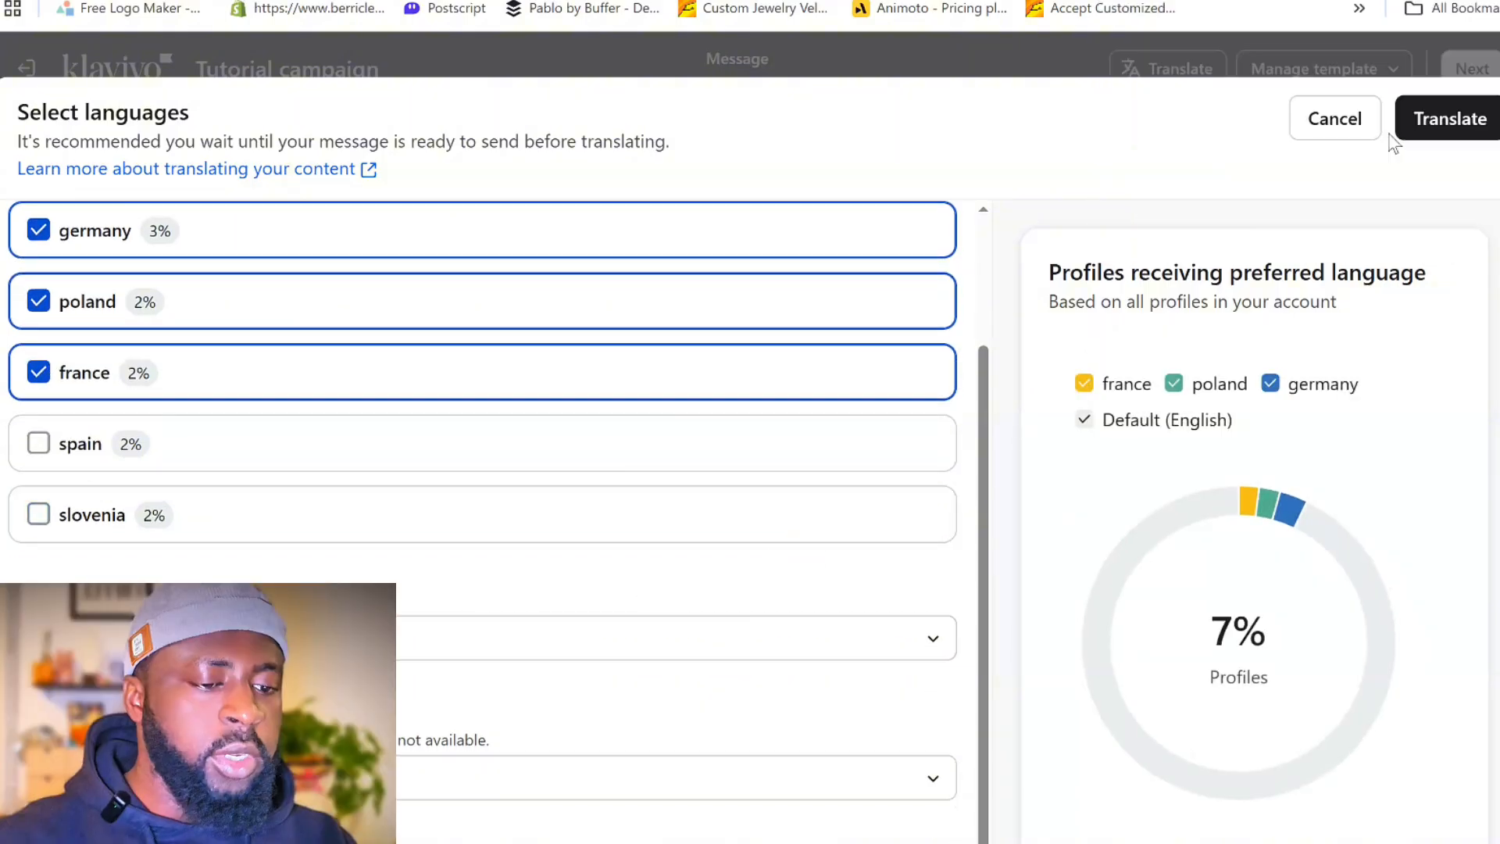
pyautogui.click(1400, 129)
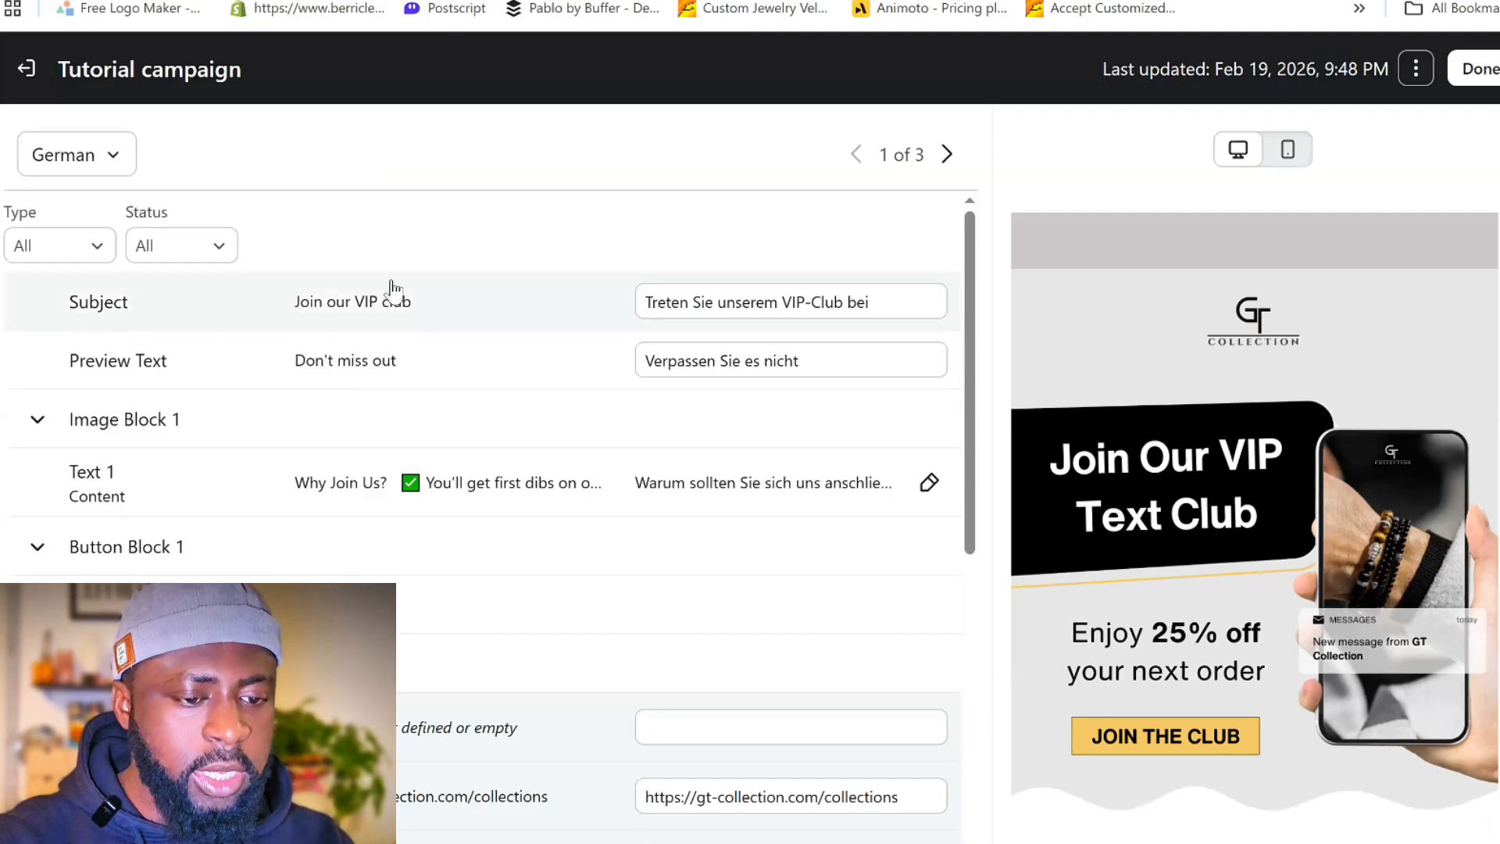
# - Review the German translations of the subject, preview text and content blocks alongside the email preview
pyautogui.scroll(-5, 785, 328)
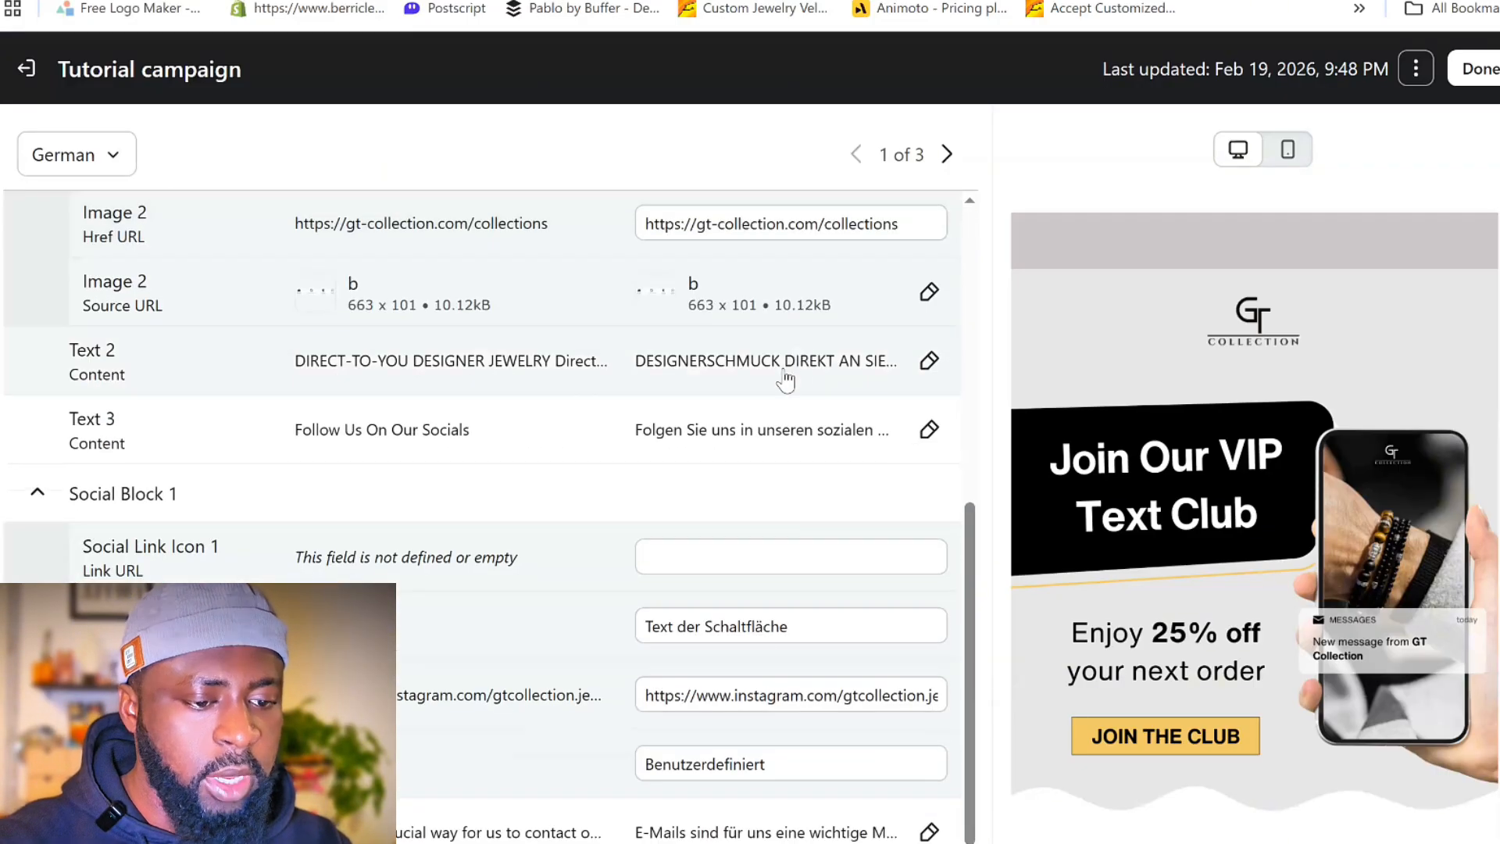
pyautogui.scroll(5, 742, 485)
pyautogui.scroll(1, 703, 406)
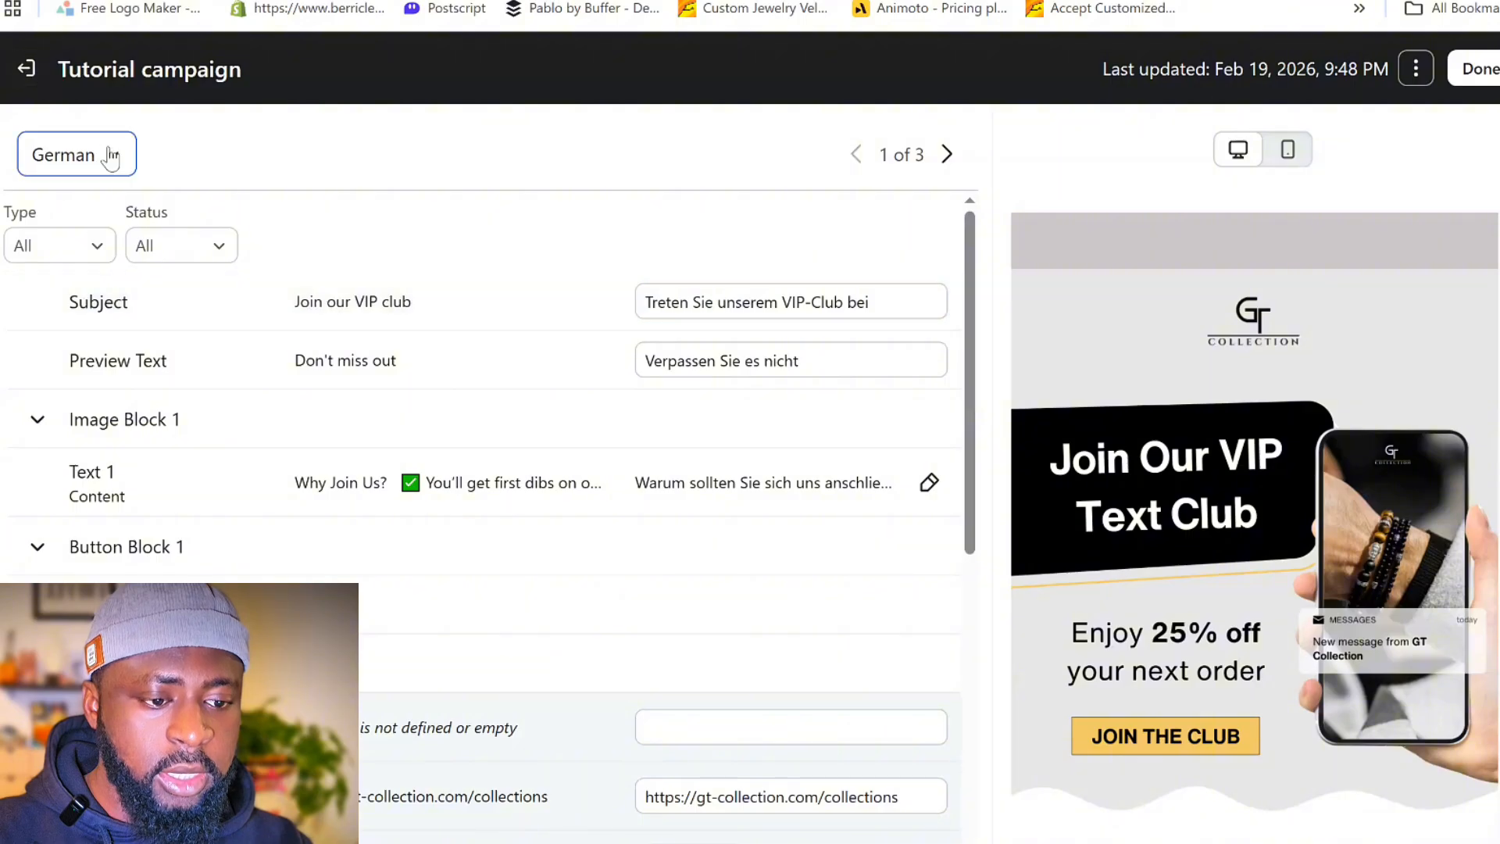
pyautogui.scroll(-5, 1182, 466)
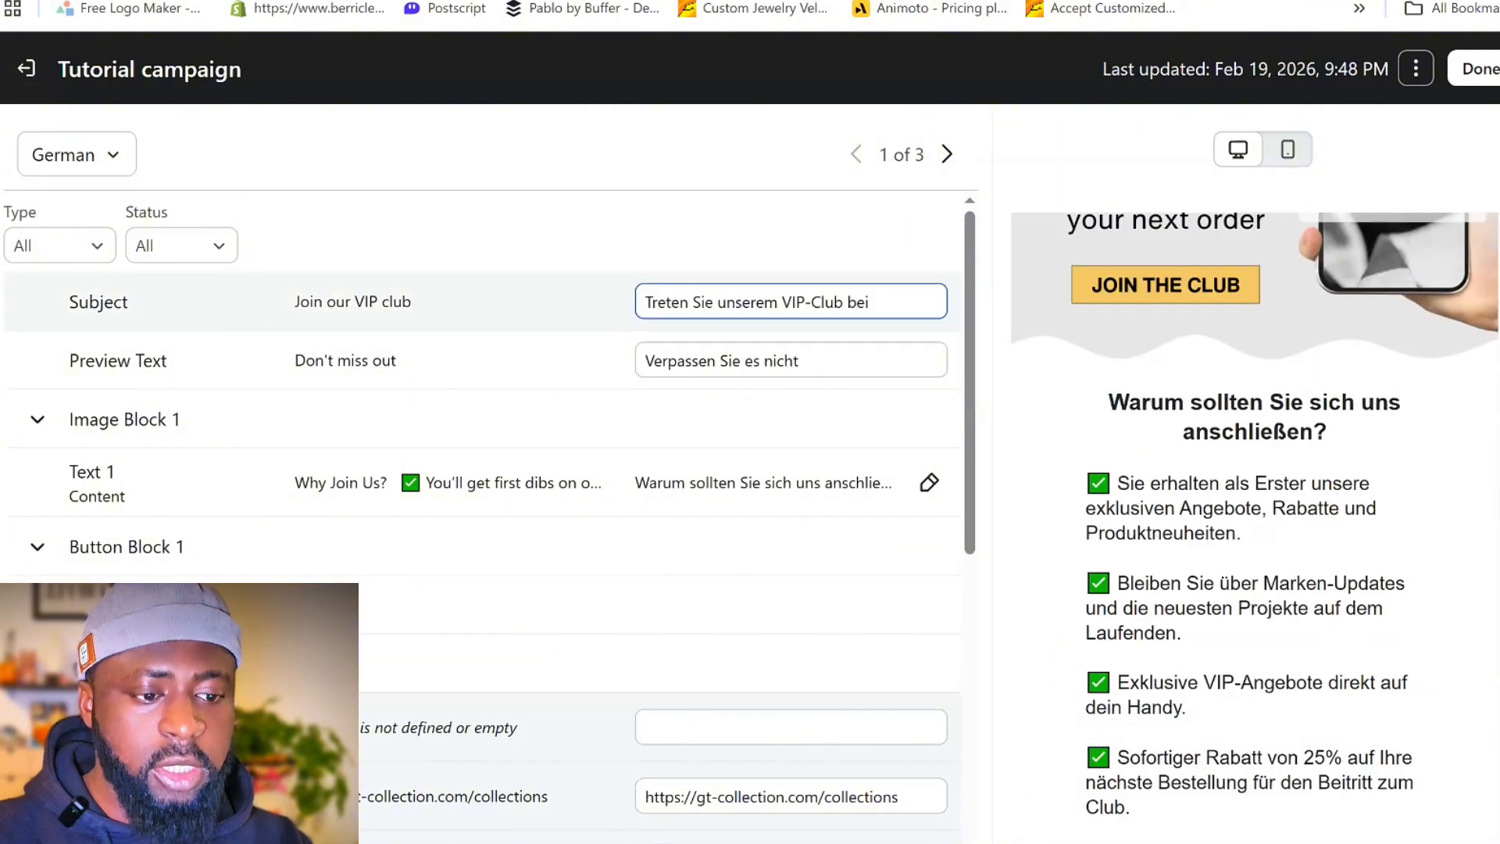
pyautogui.moveTo(650, 302); pyautogui.dragTo(871, 302)
pyautogui.click(737, 174)
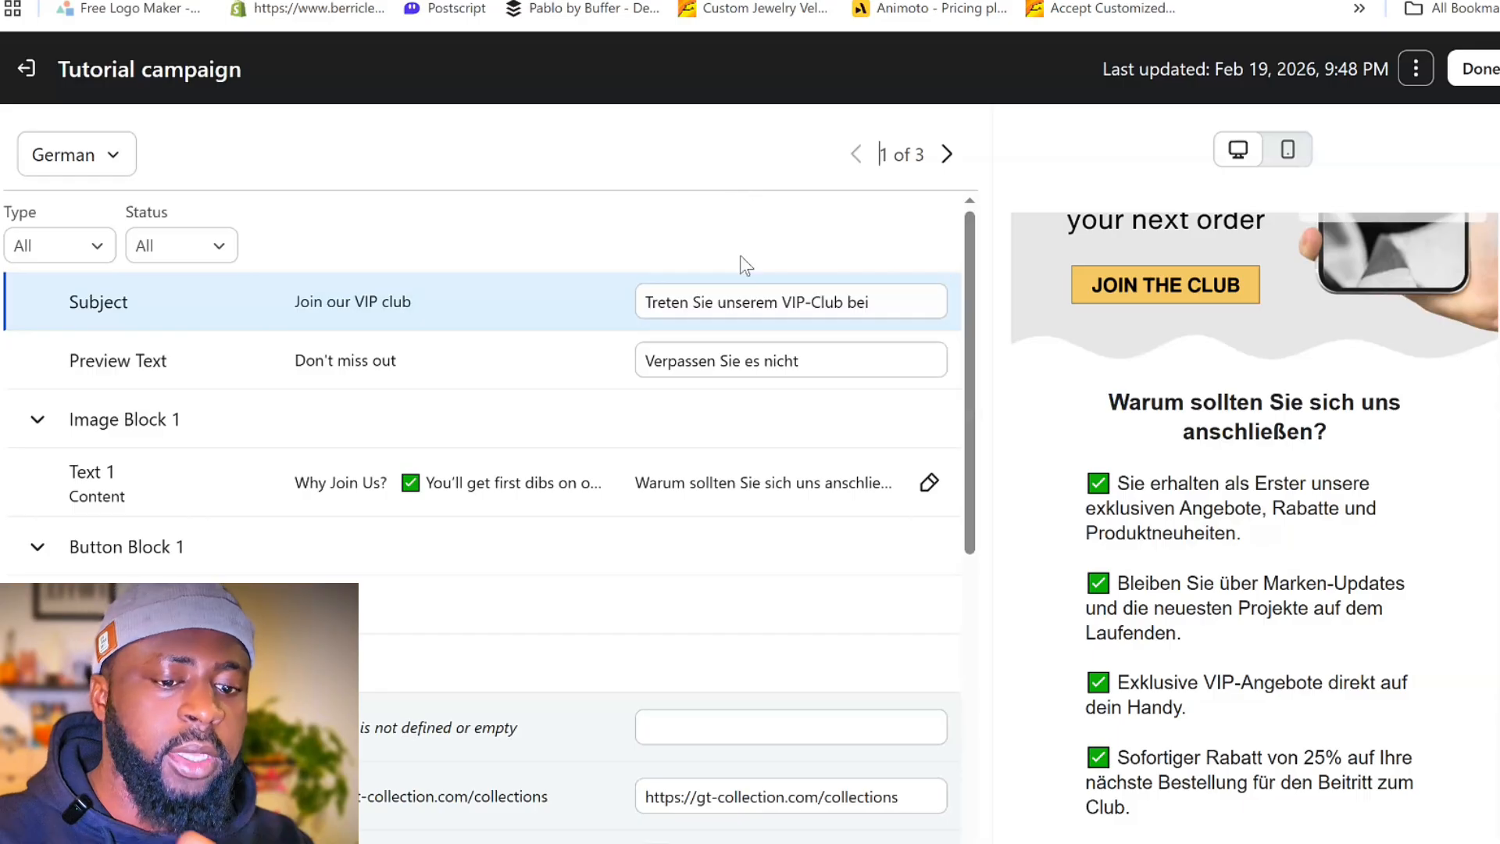
pyautogui.moveTo(796, 361); pyautogui.dragTo(647, 358)
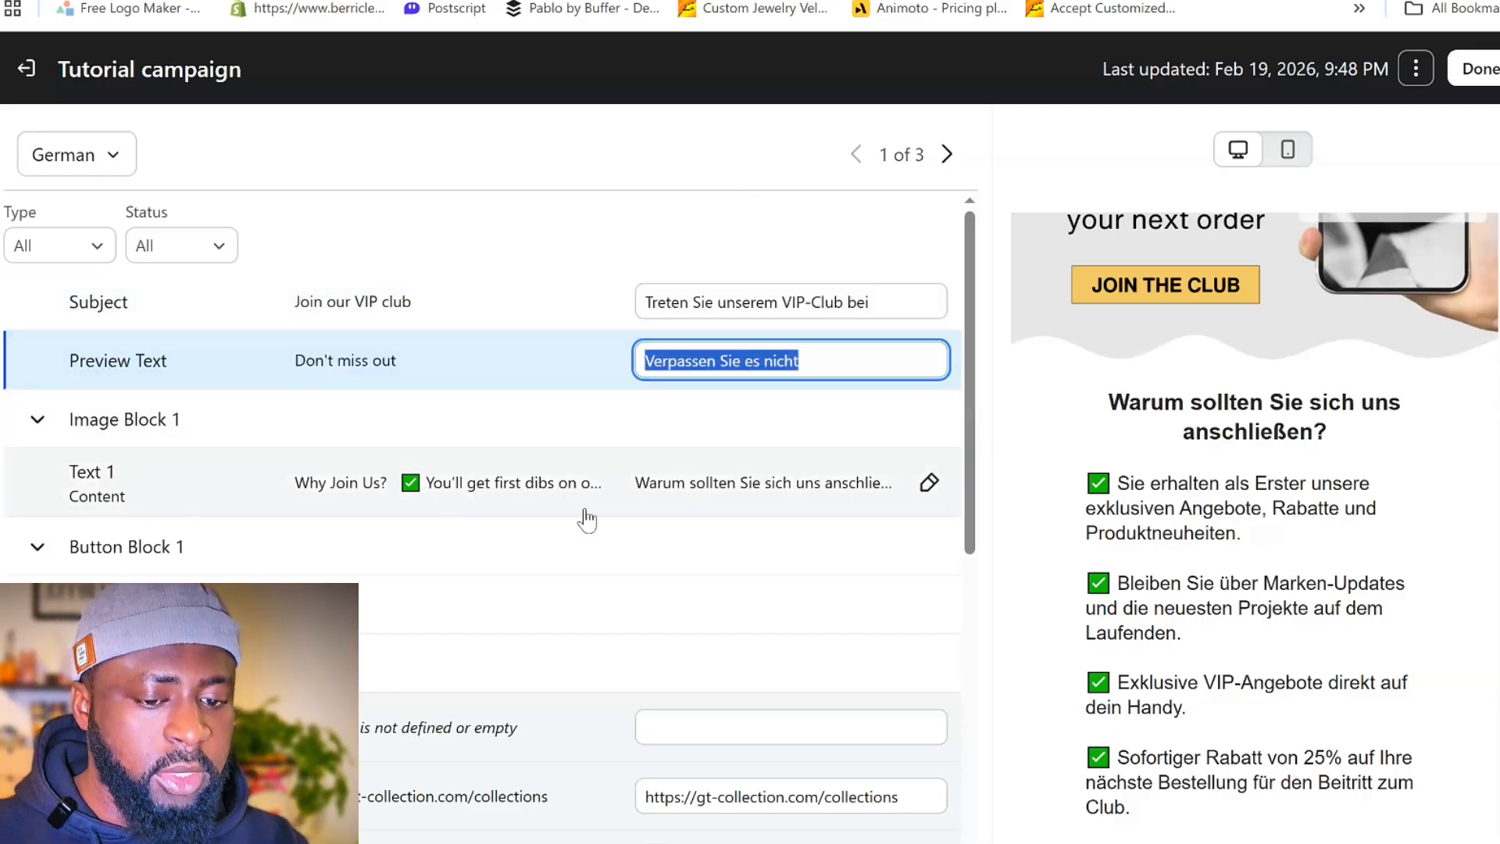
pyautogui.scroll(5, 1071, 519)
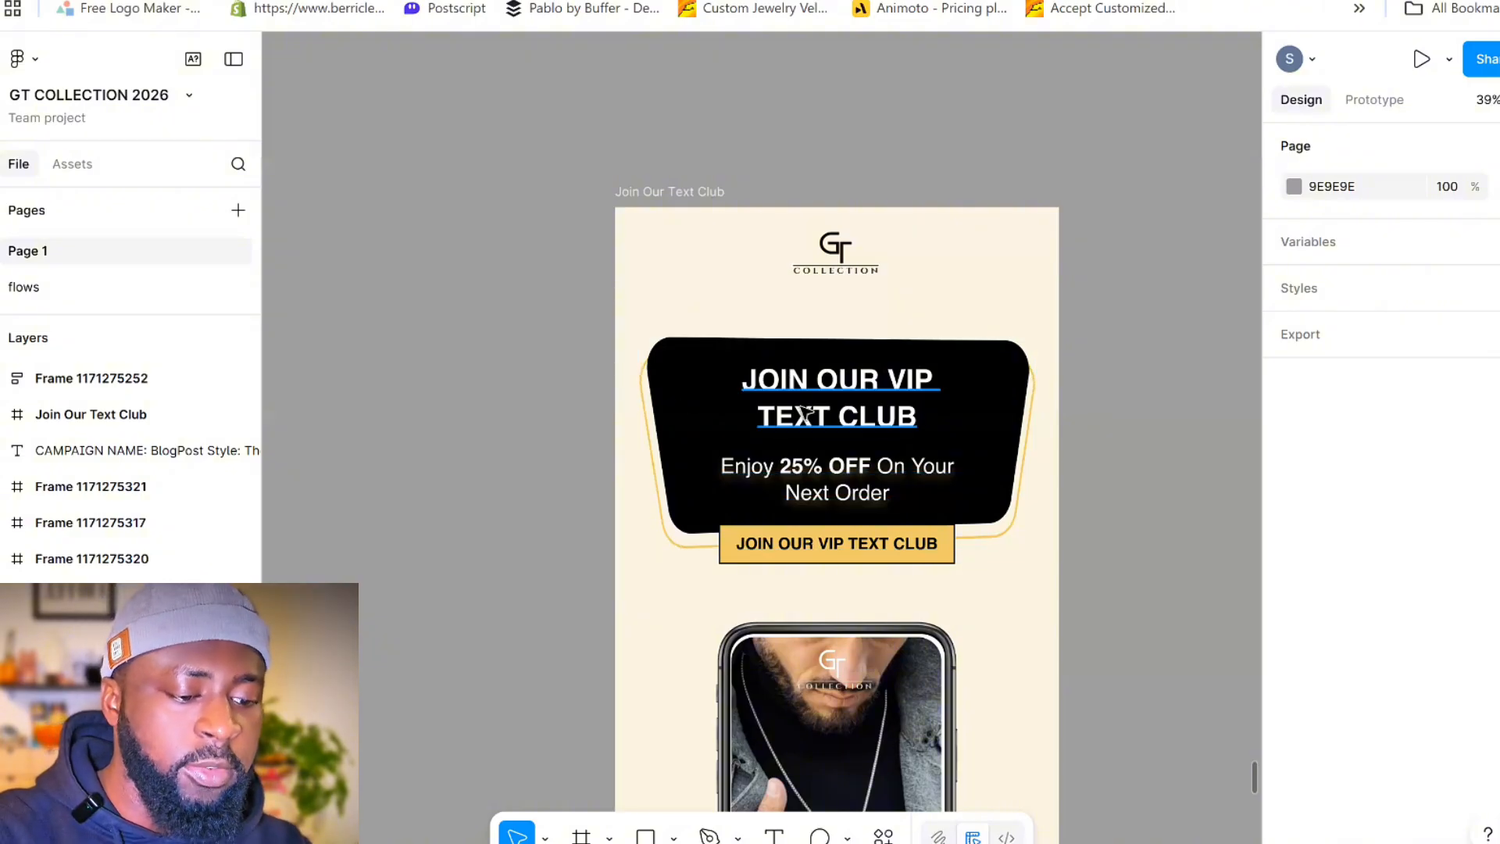
# - Switch to Figma for the "JOIN OUR VIP TEXT CLUB" heading, translate it from English to German in DeepL, and check the target language choices
pyautogui.click(840, 412)
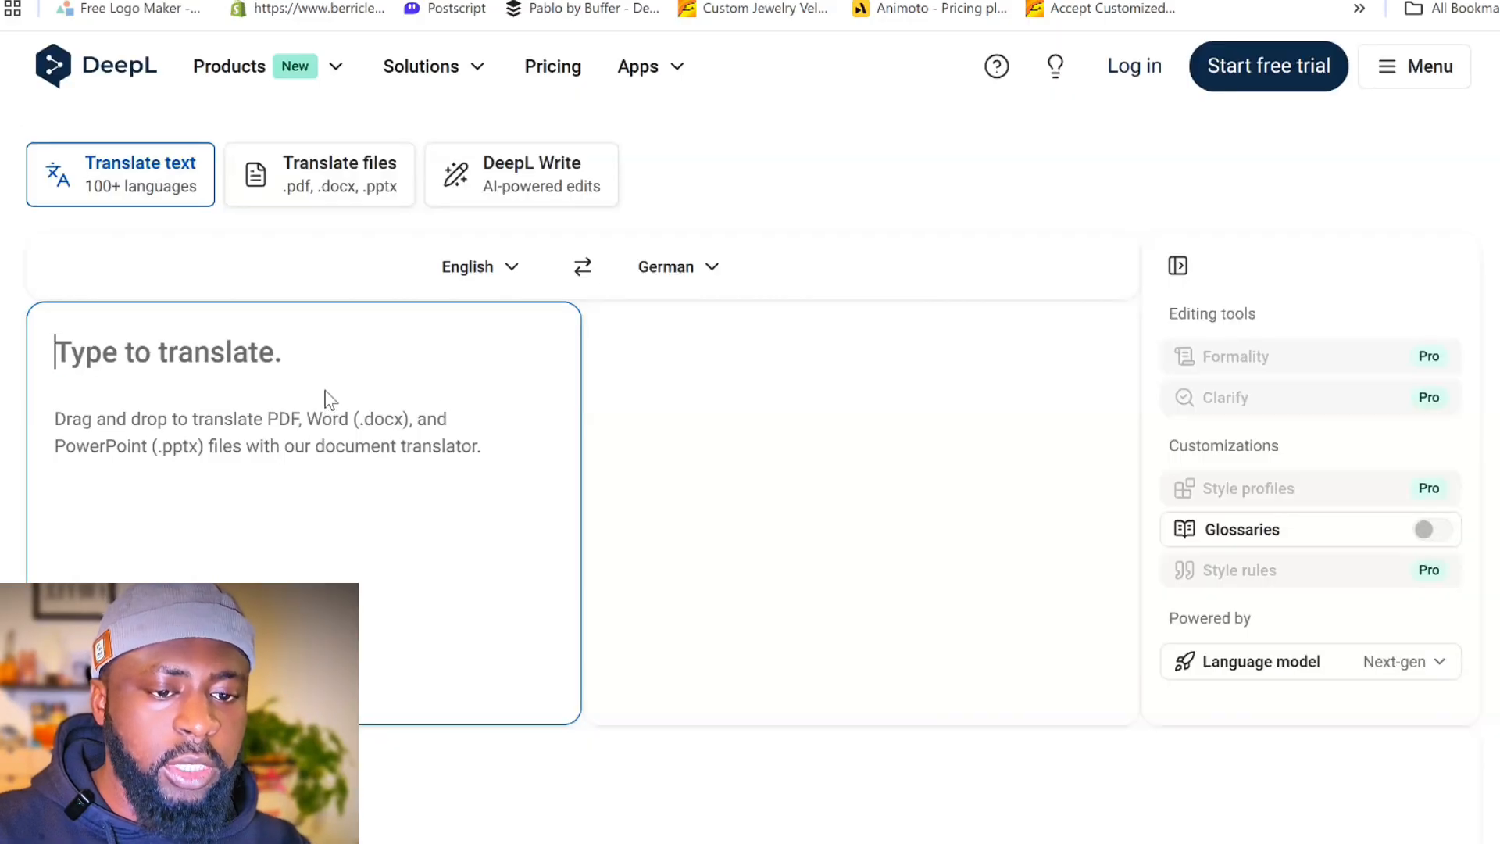
pyautogui.write('JOIN OUR VIP TEXT CLUB')
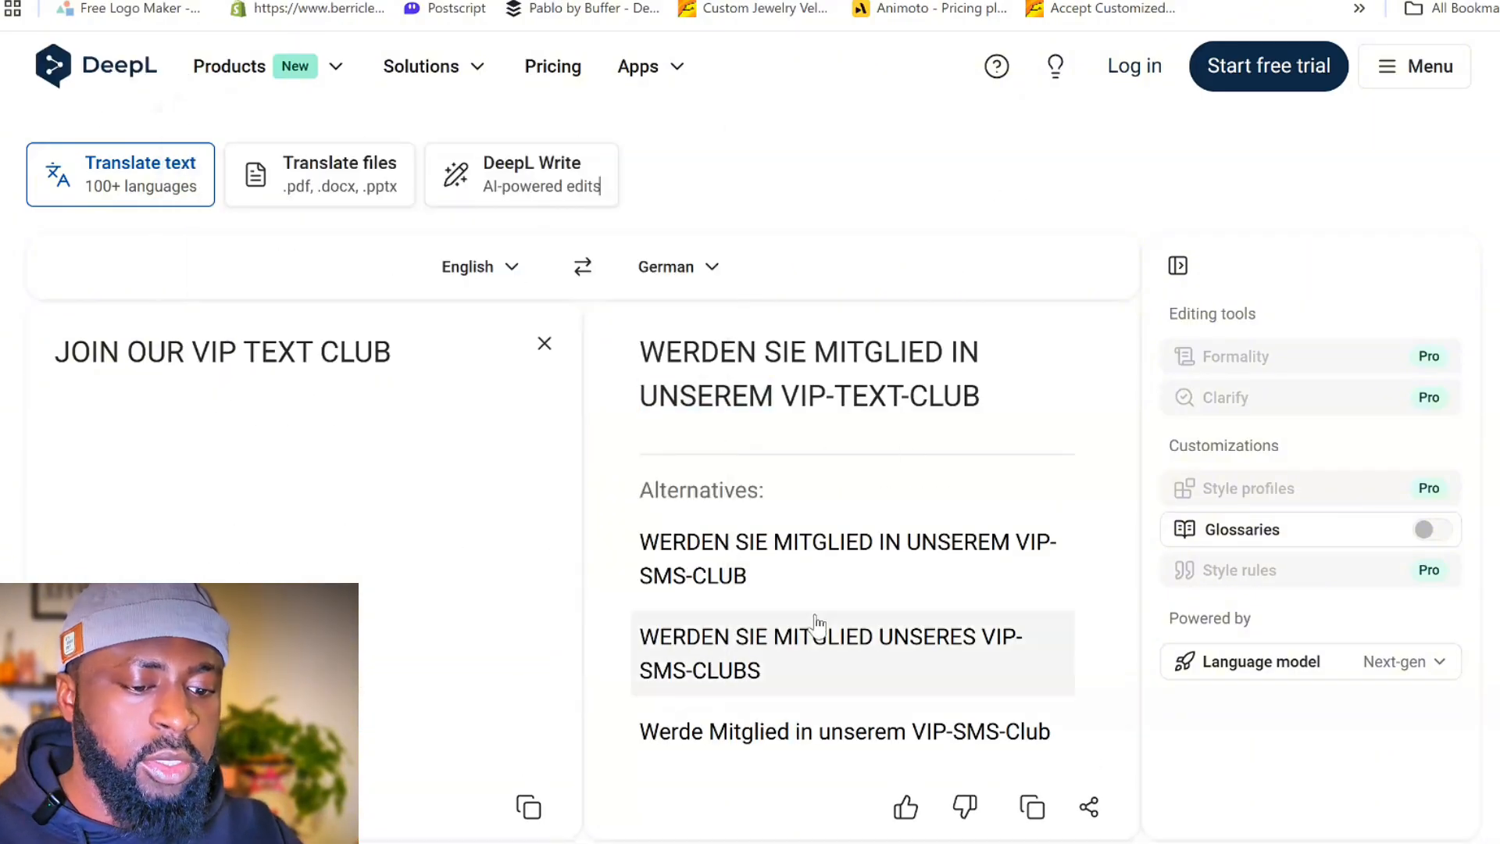
pyautogui.click(687, 268)
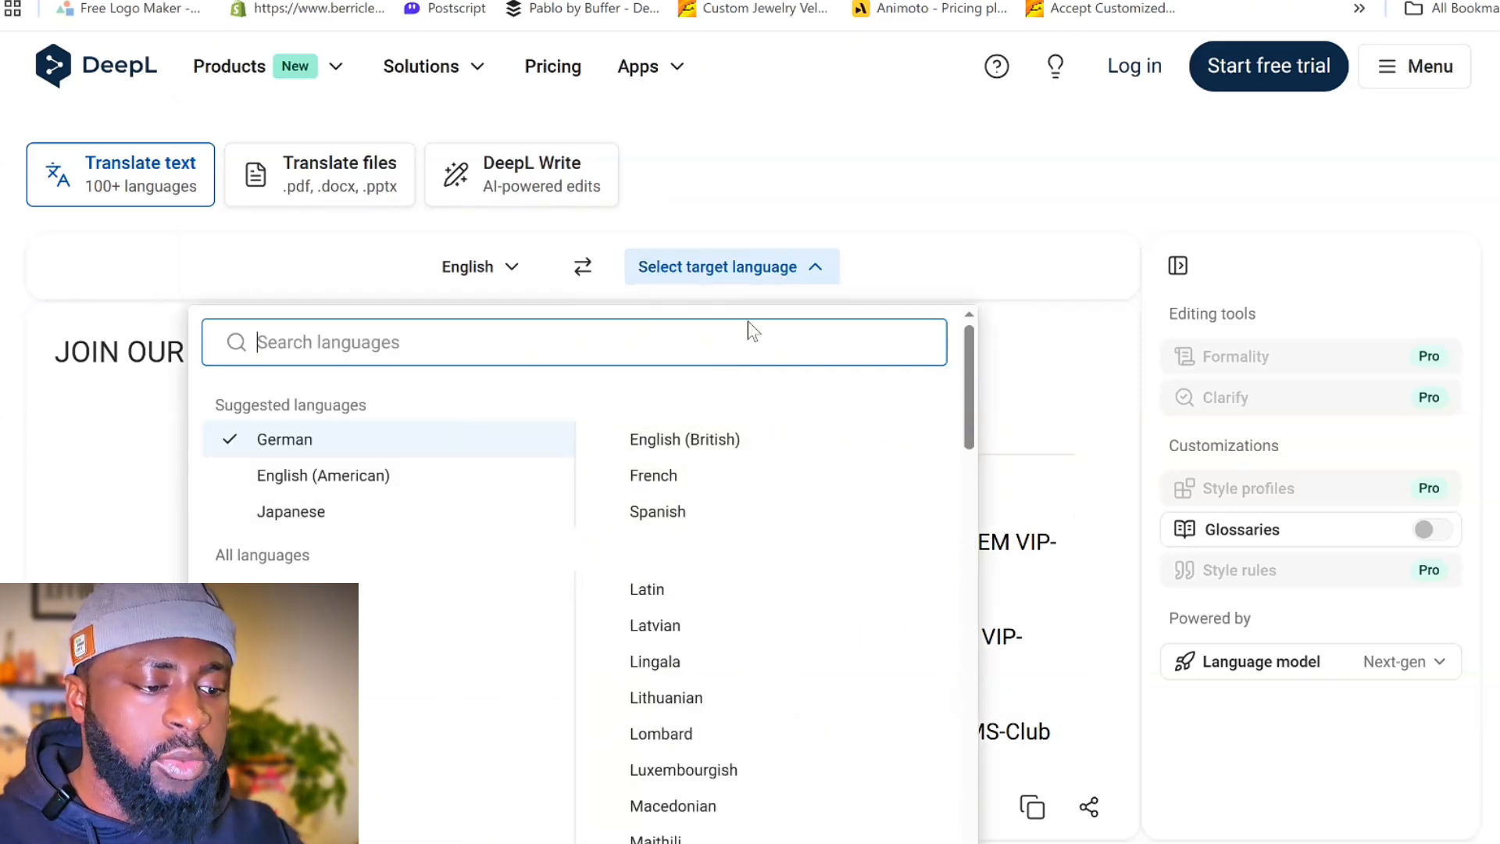
pyautogui.click(916, 185)
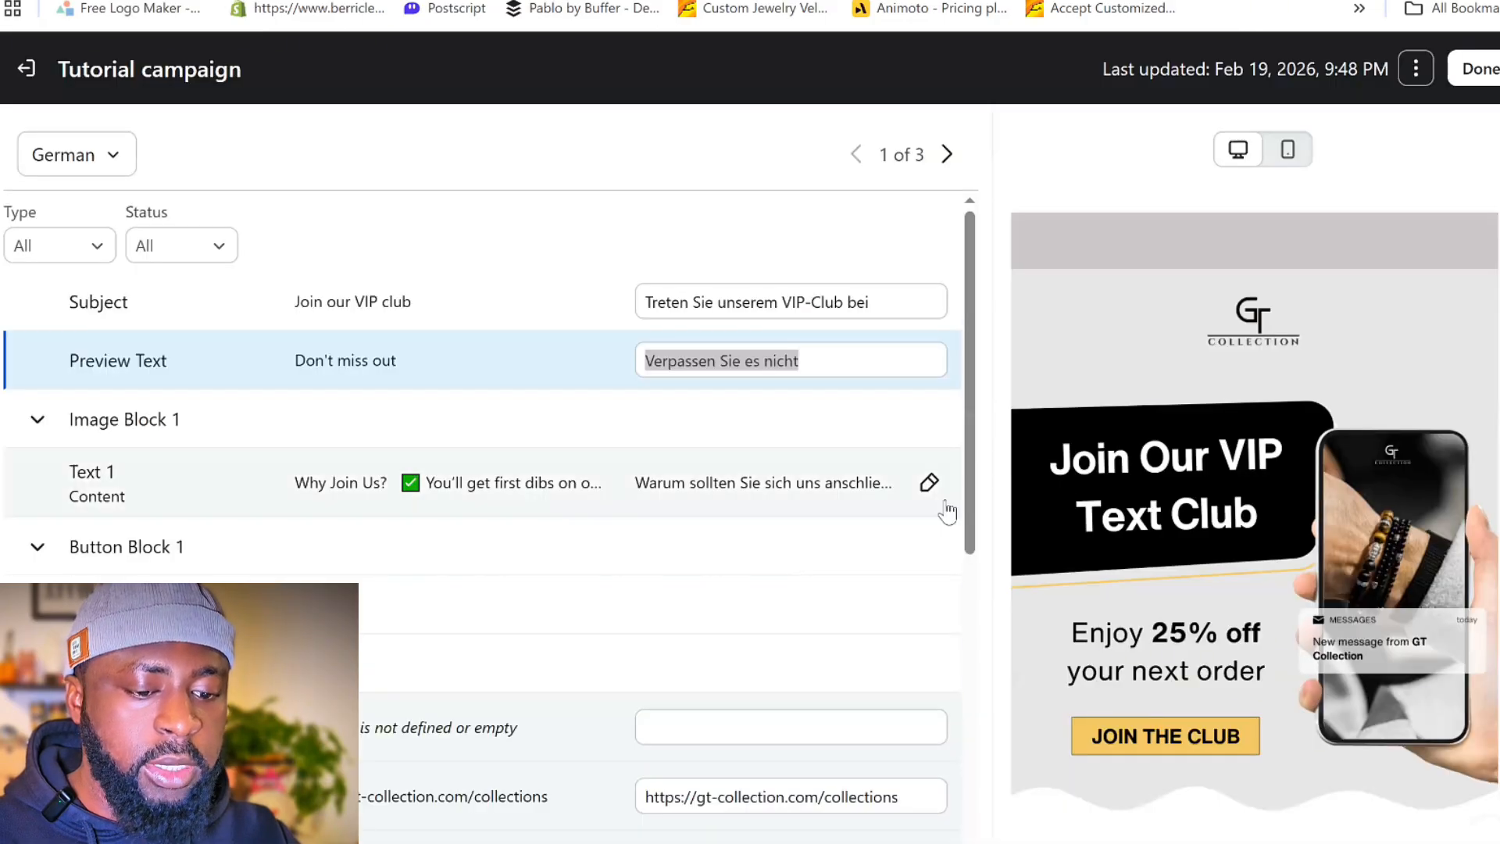
# - Back in Klaviyo, examine the German translation of Text 1 against its English source and return to the translation list
pyautogui.click(927, 484)
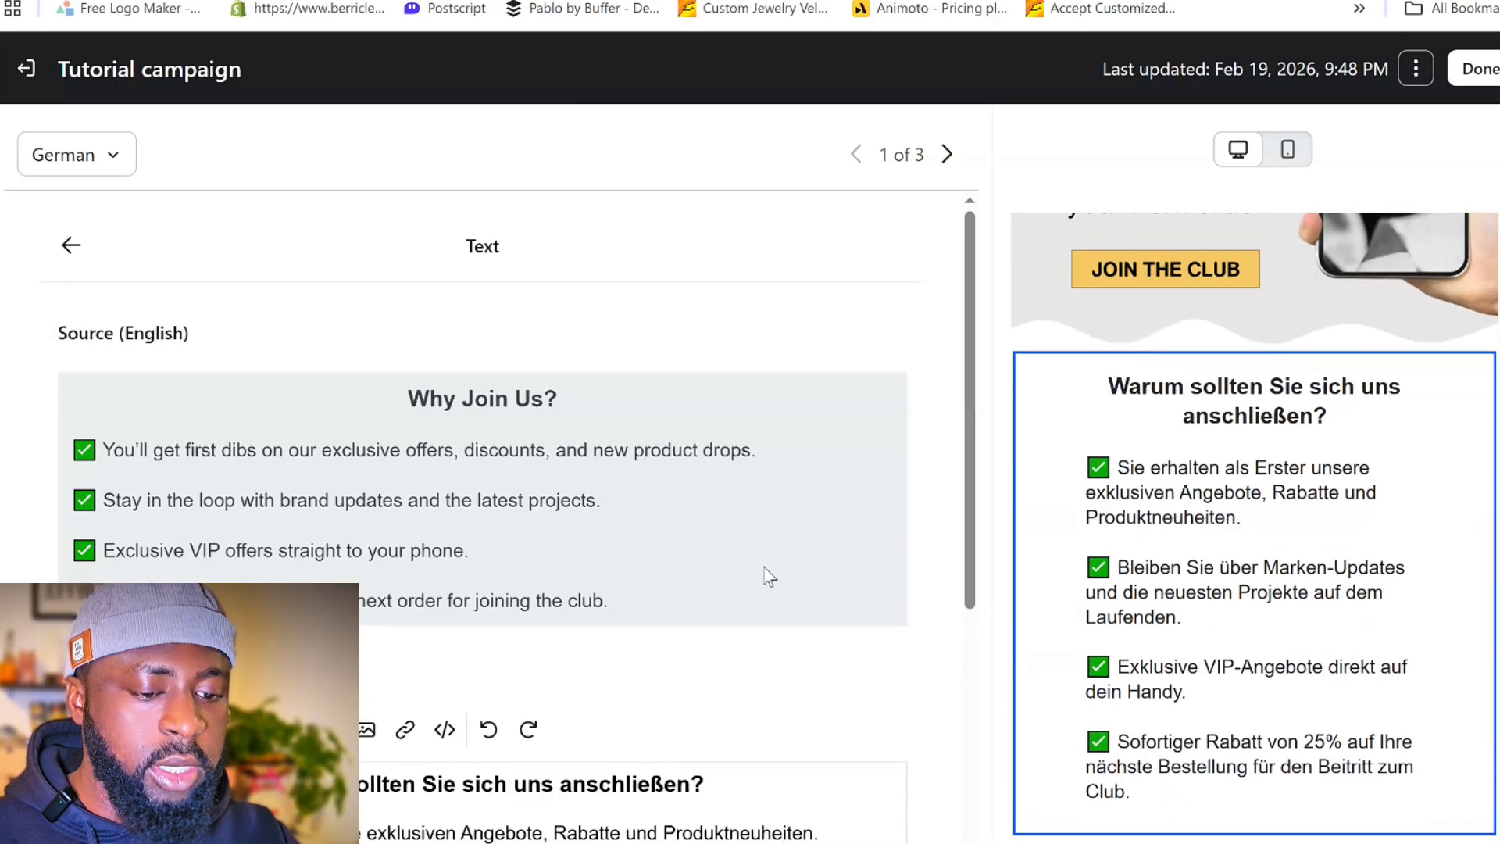
pyautogui.scroll(5, 1192, 297)
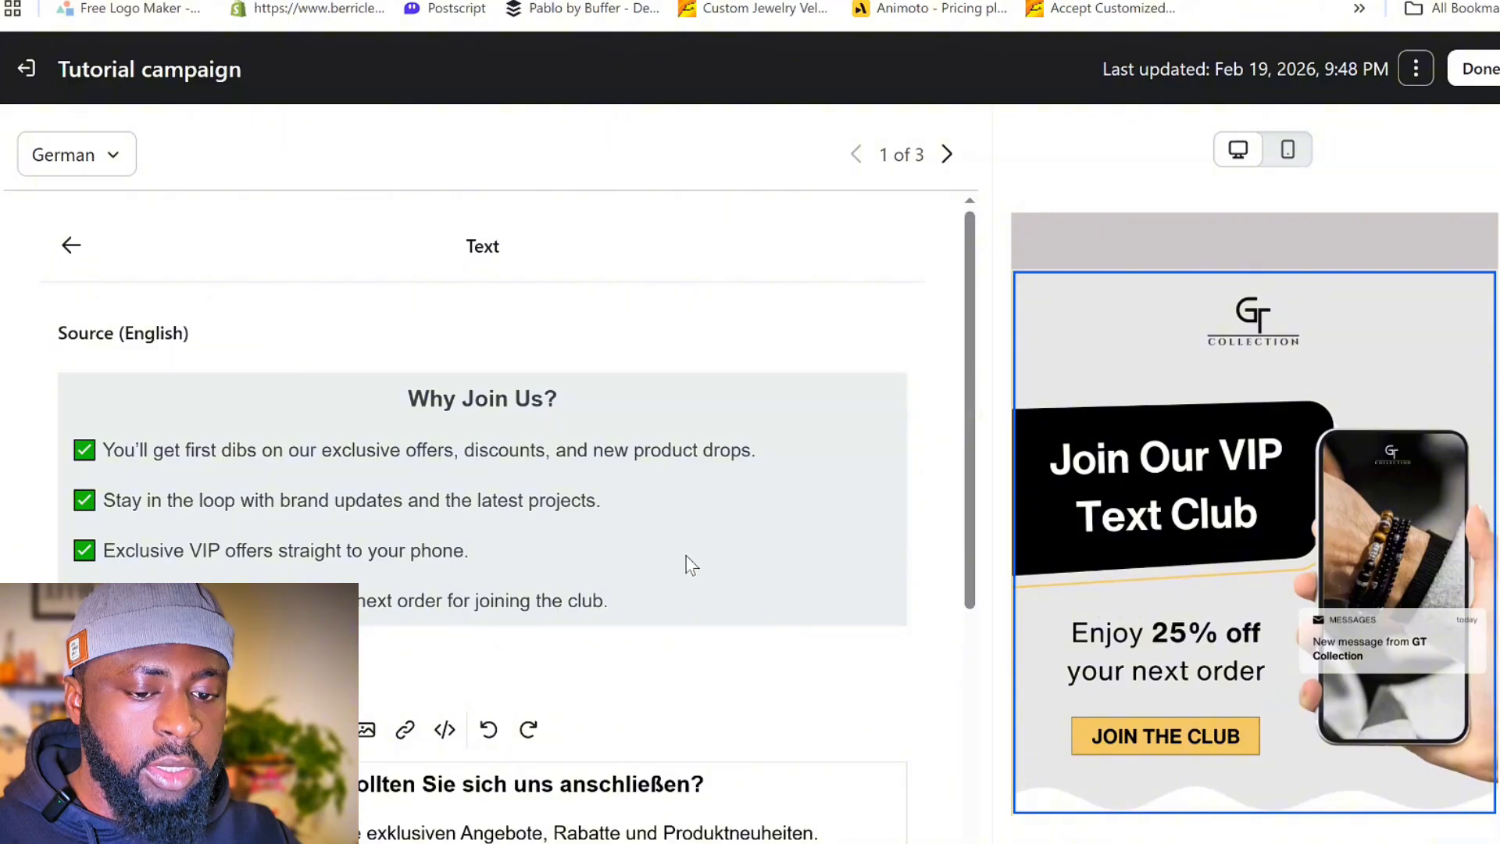
pyautogui.click(78, 258)
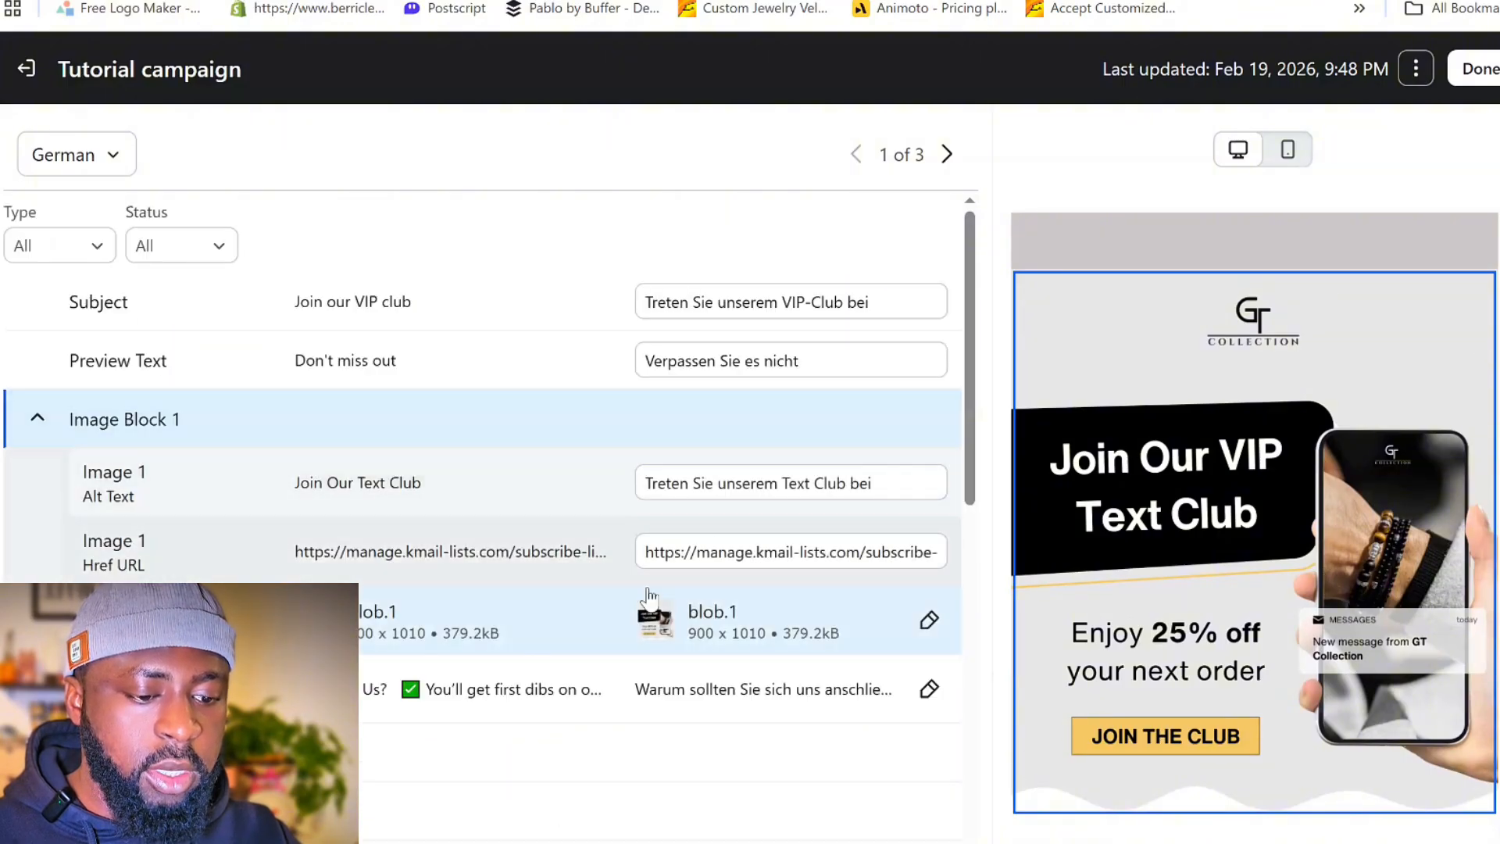
# - Check the image library for replacing Image 1 in the German version, without choosing an image
pyautogui.click(927, 623)
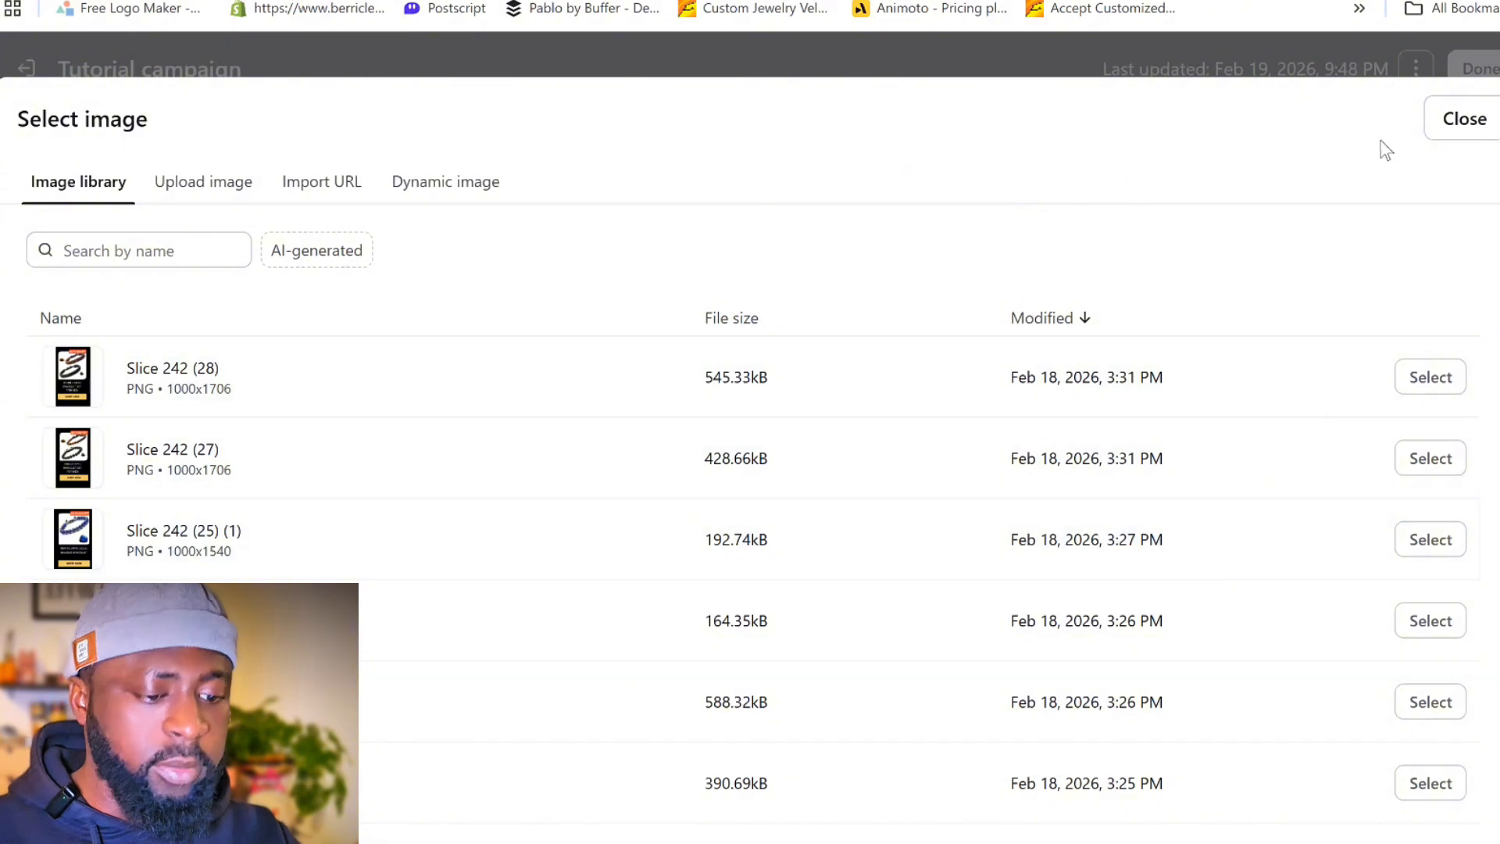
pyautogui.click(1462, 119)
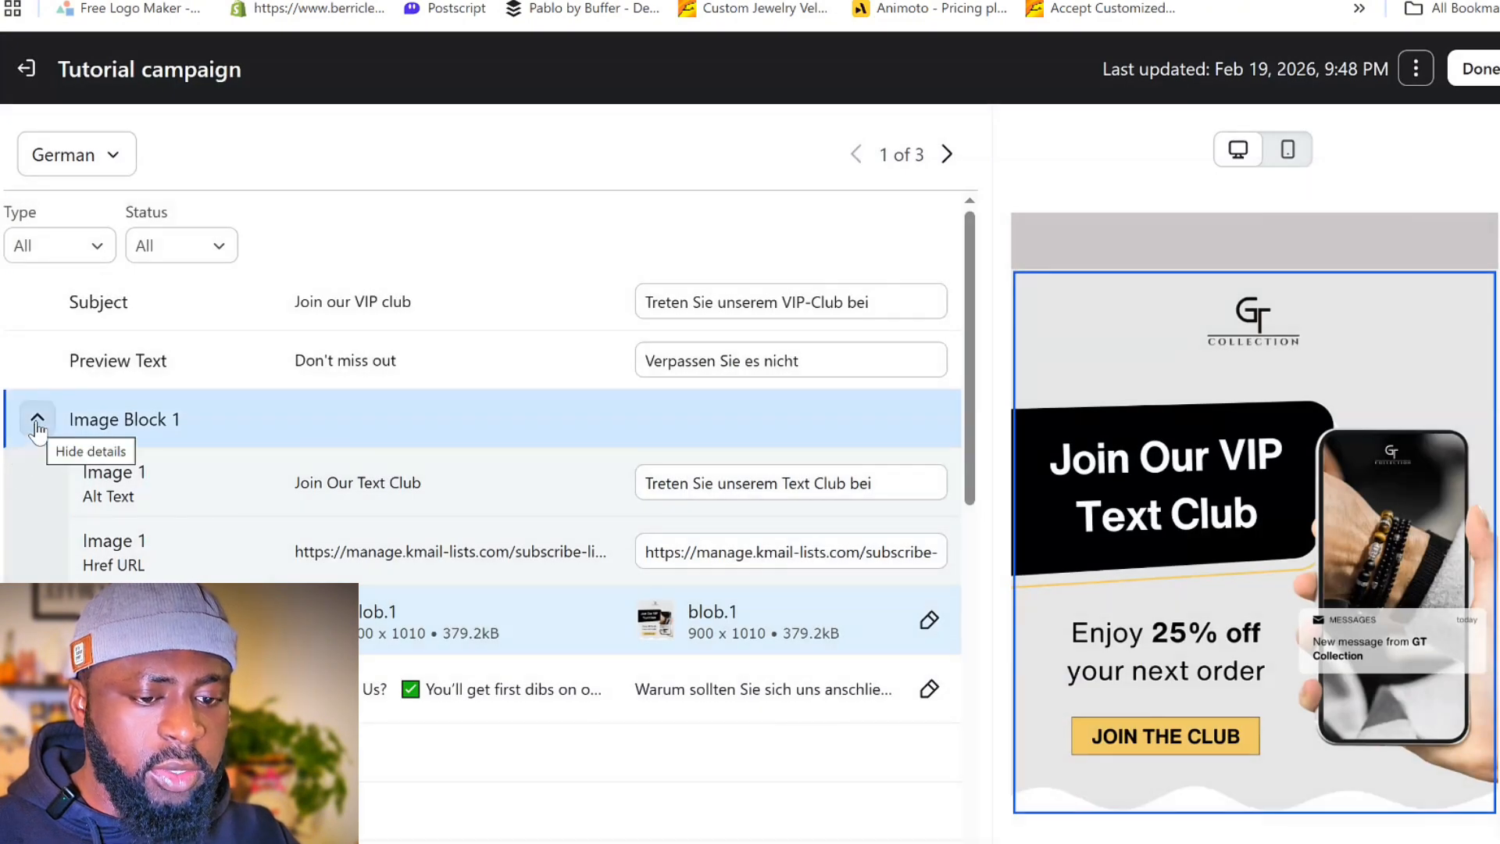
pyautogui.click(929, 621)
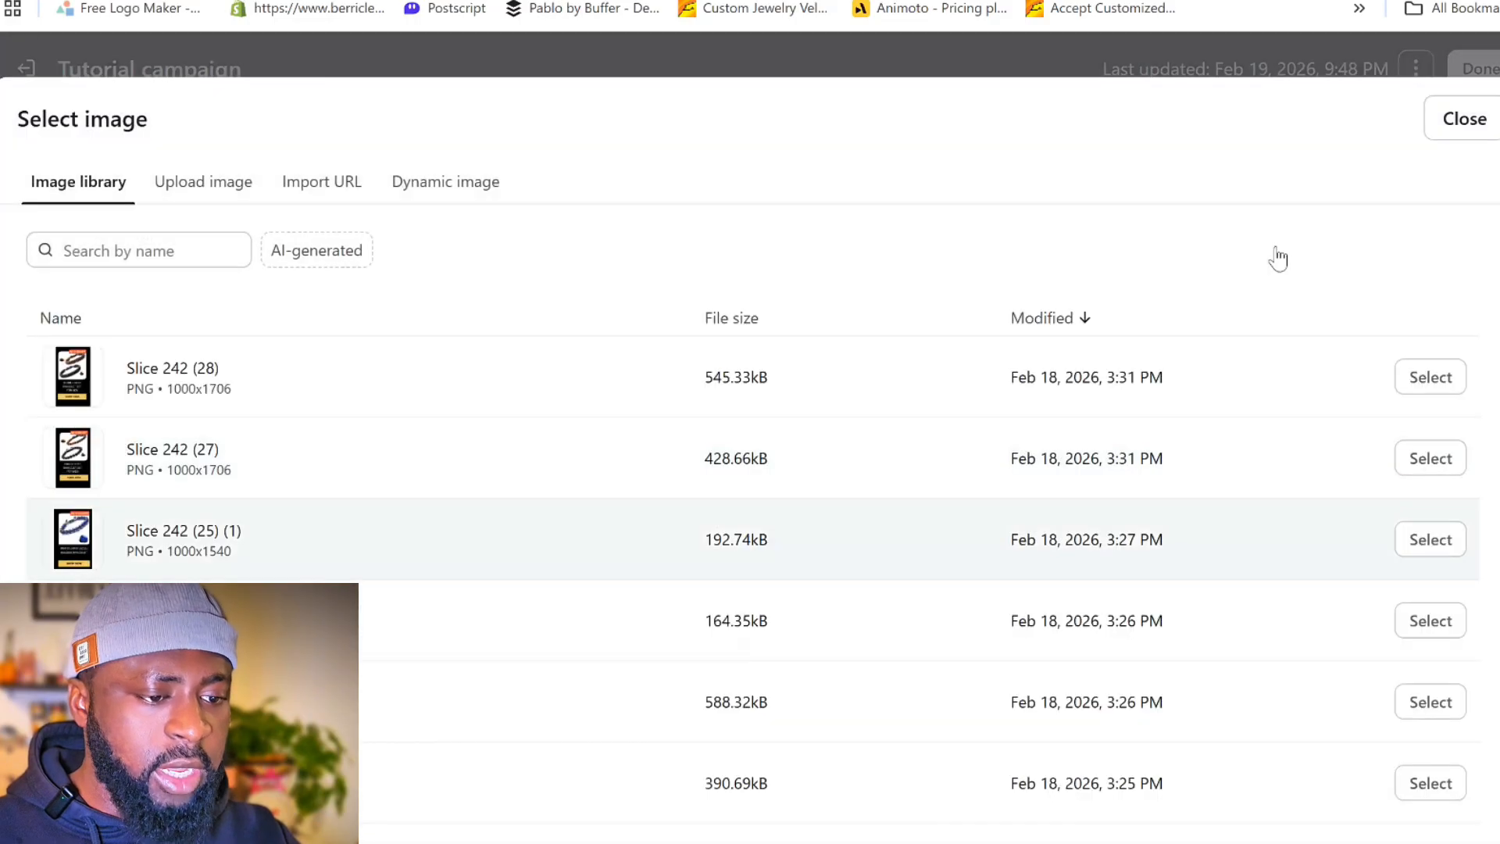
pyautogui.click(1443, 118)
pyautogui.scroll(-3, 710, 545)
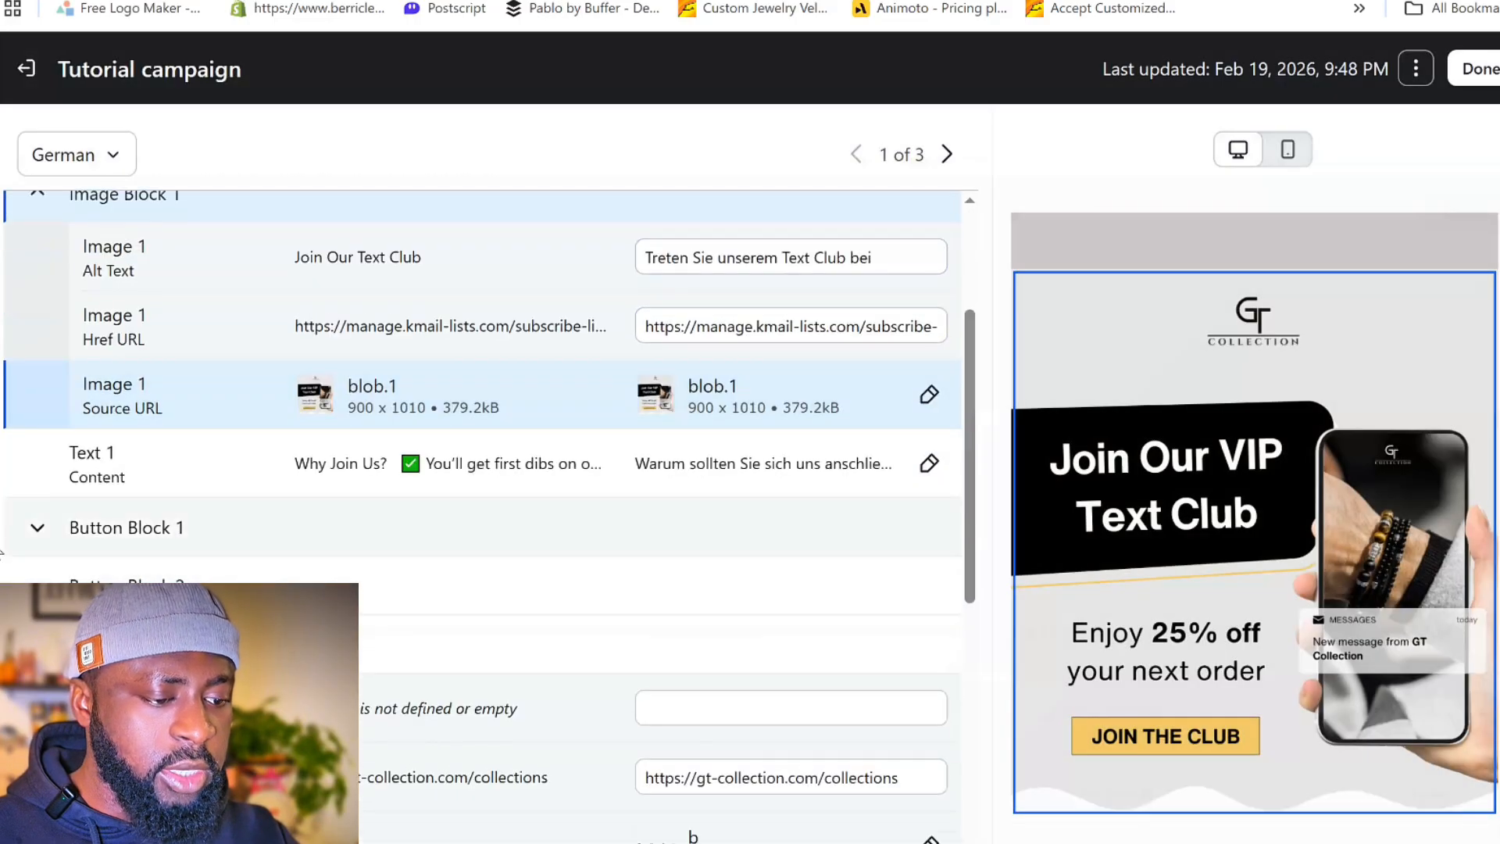
pyautogui.scroll(3, 552, 431)
# - Switch to the French version and review its email preview and the Text 1 translation
pyautogui.click(946, 154)
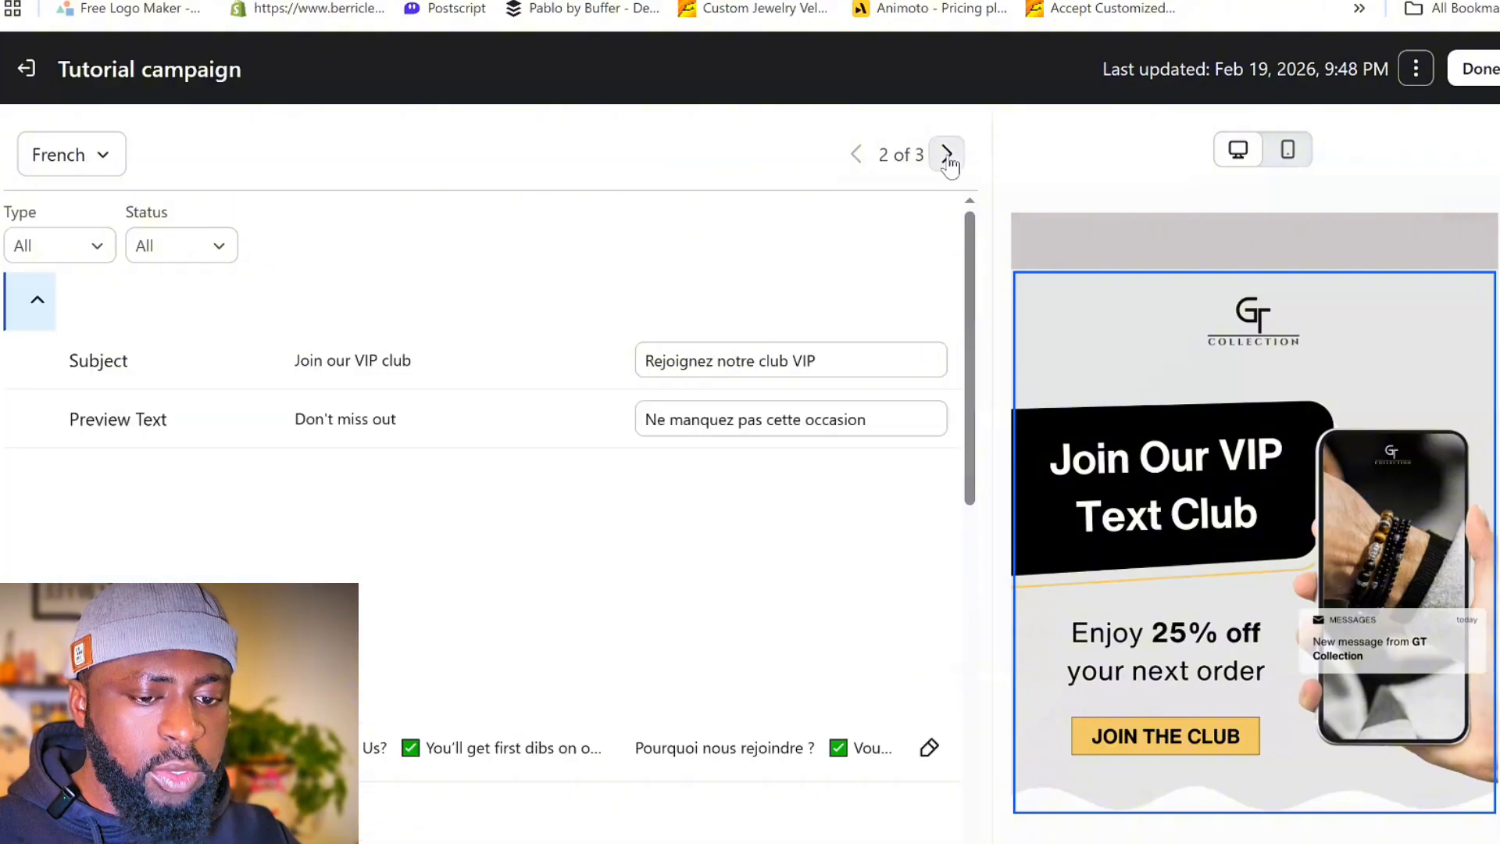
pyautogui.scroll(-8, 1092, 498)
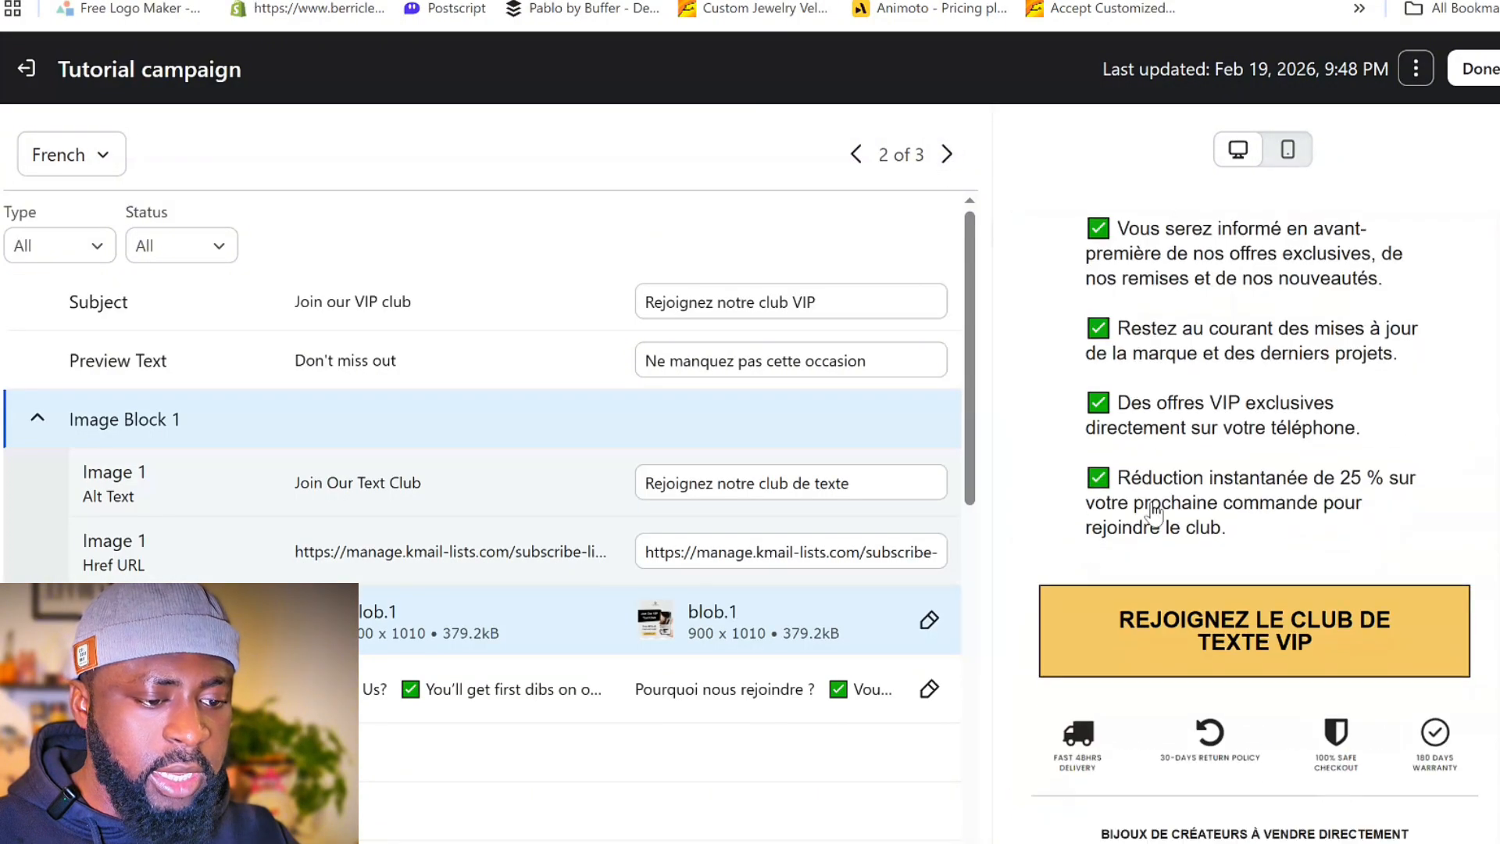
pyautogui.scroll(8, 1092, 498)
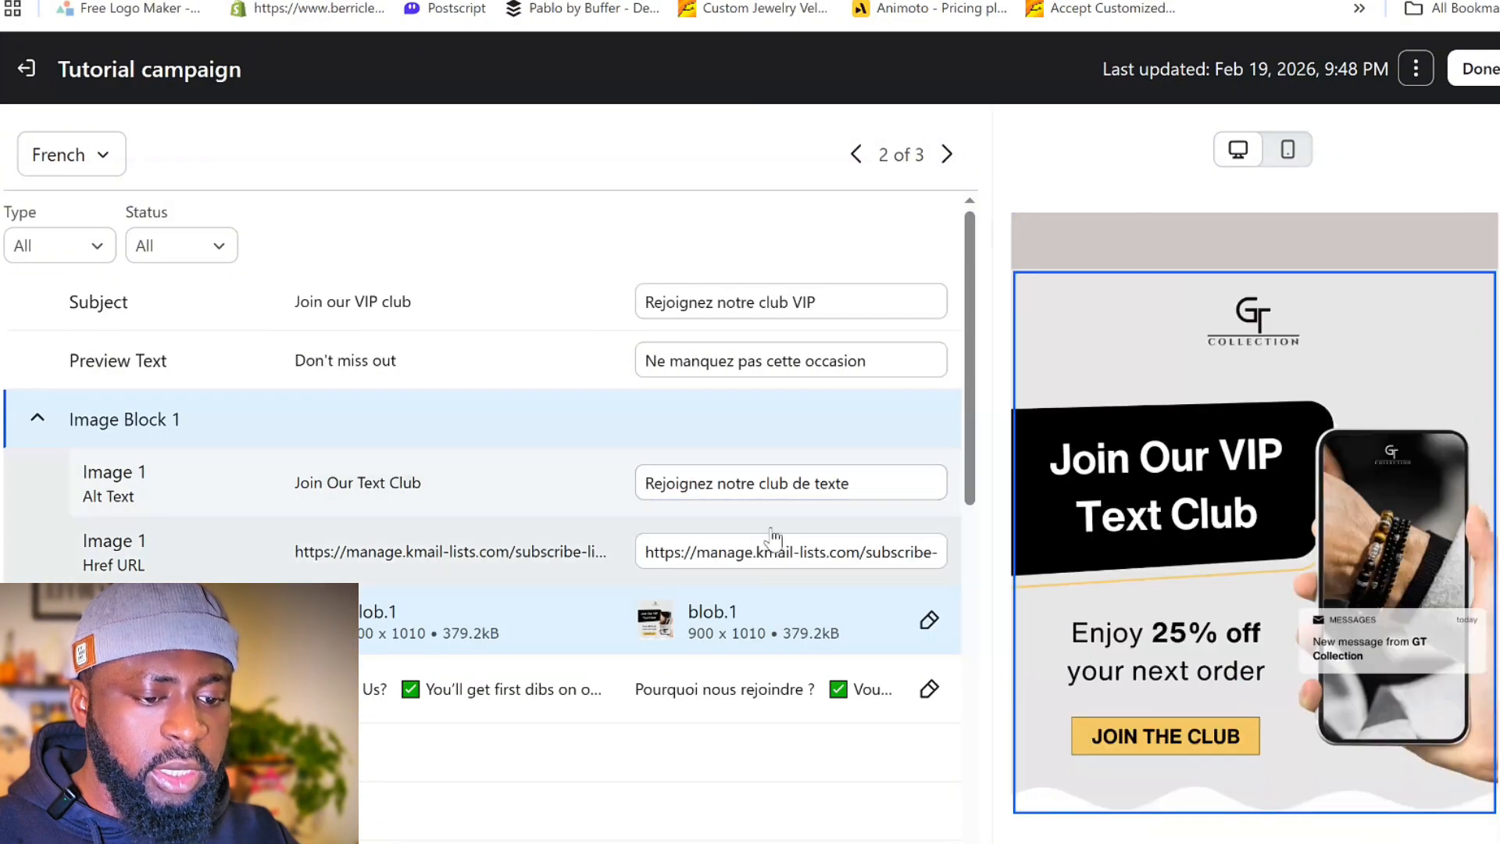
pyautogui.click(929, 690)
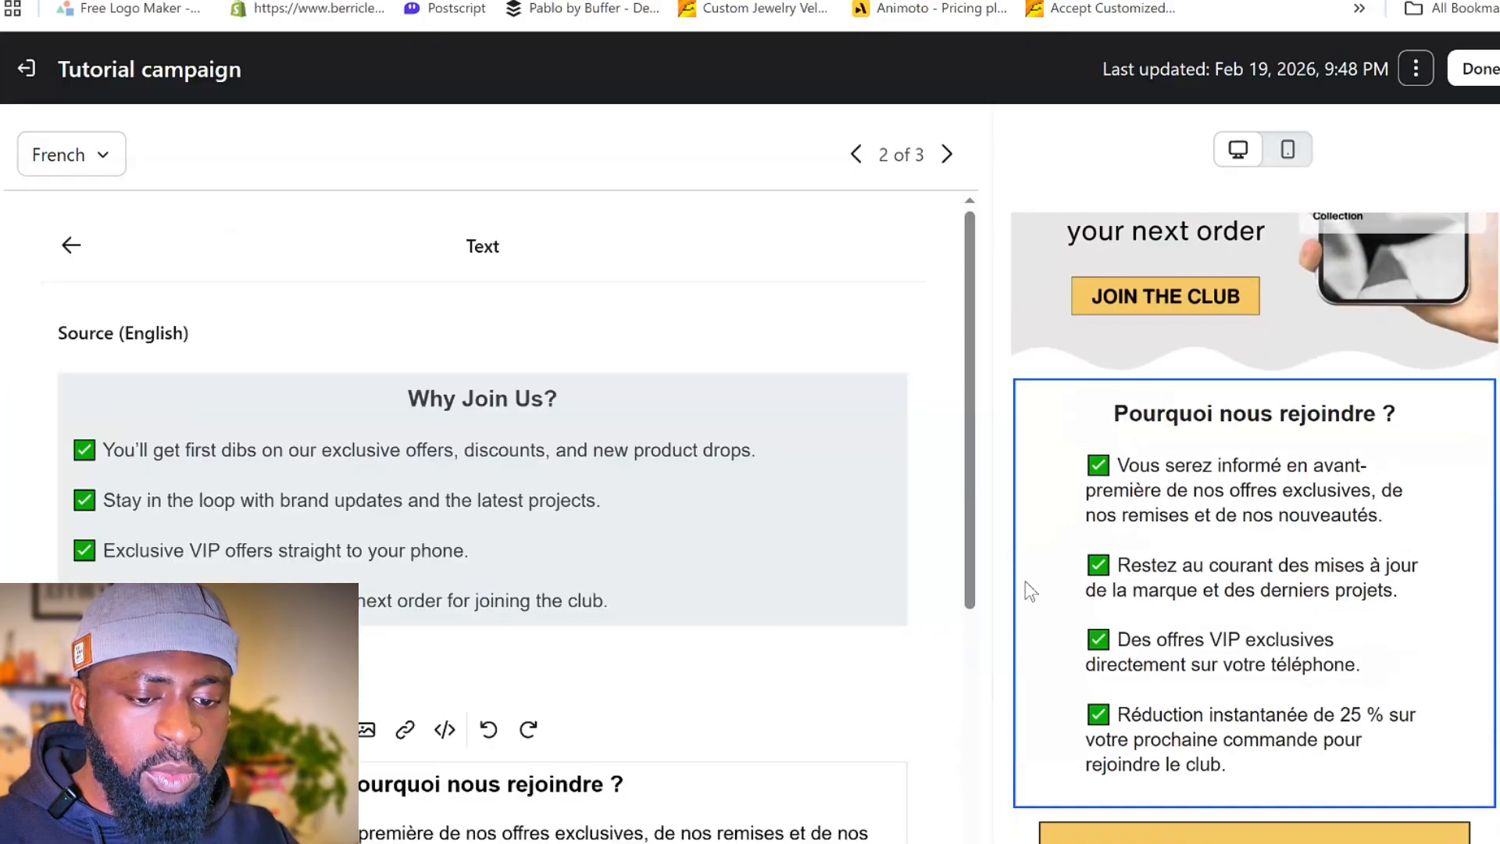
pyautogui.scroll(-5, 657, 677)
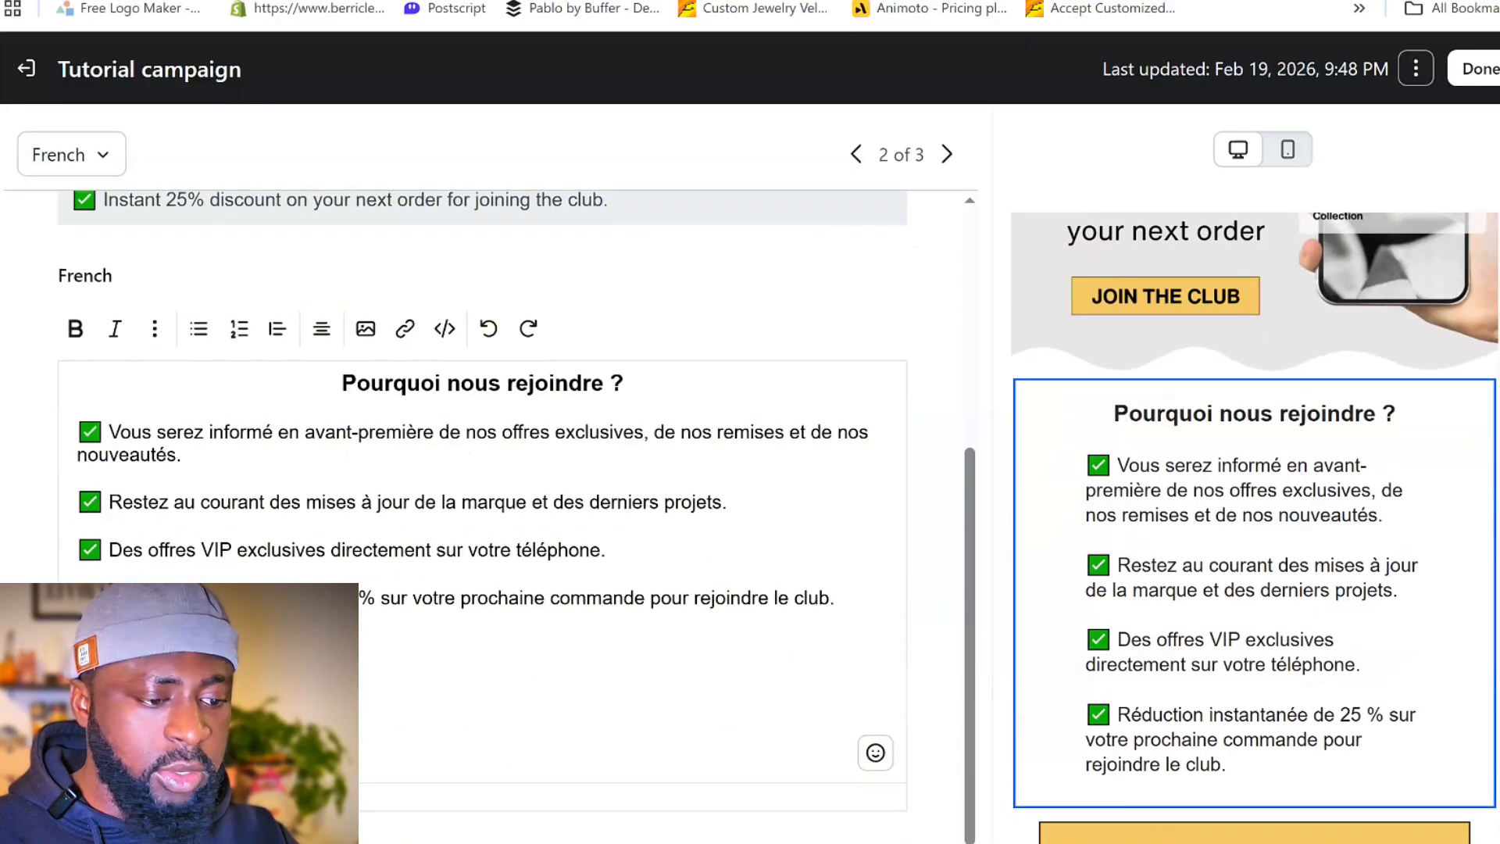
# - Return from the Text 1 translation to the French translation list and check the VIP text club button in the preview
pyautogui.scroll(5, 547, 594)
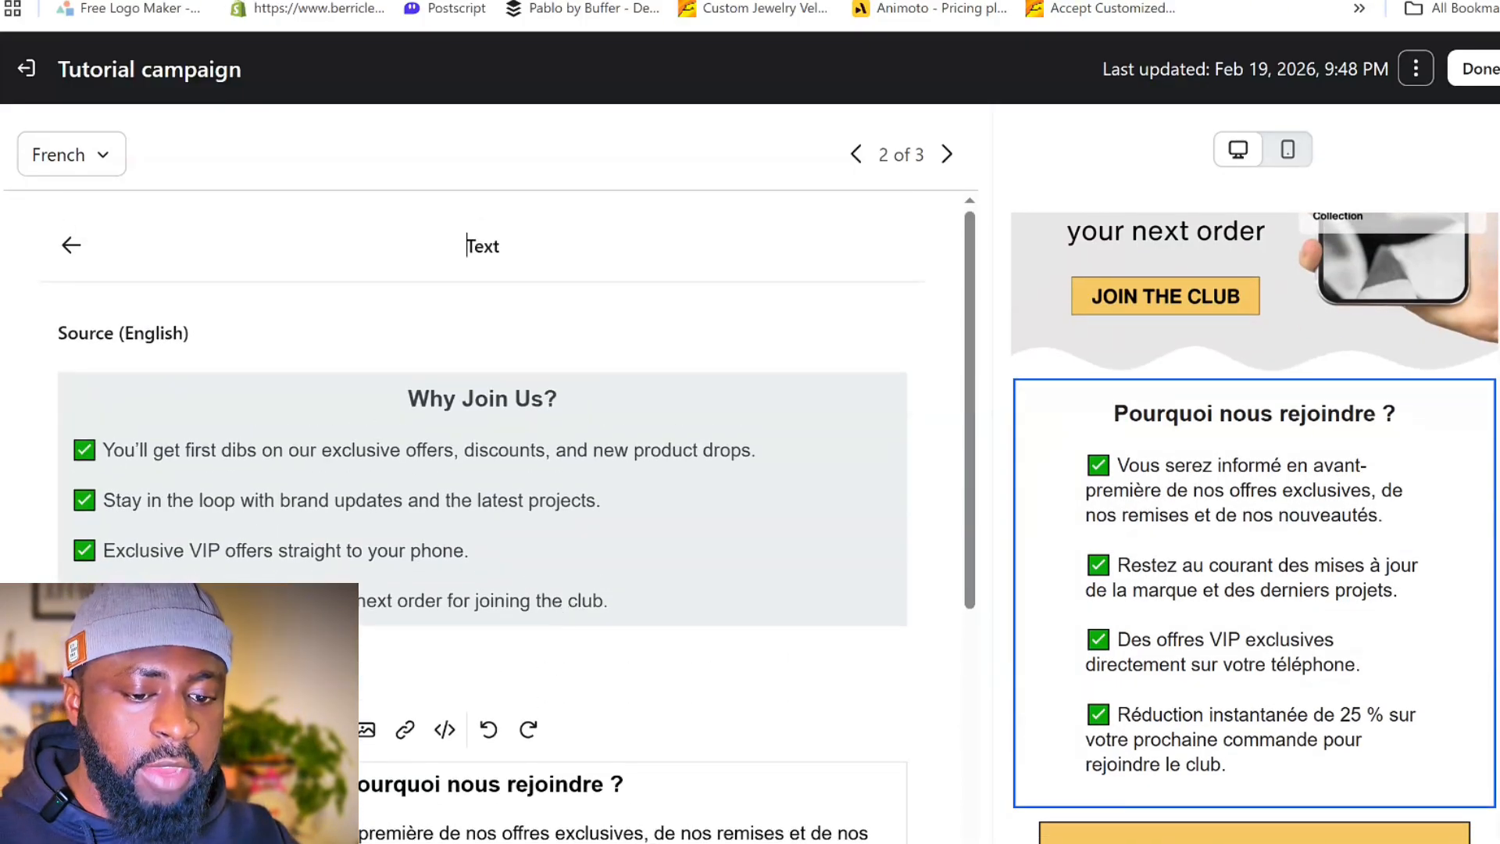
pyautogui.click(69, 245)
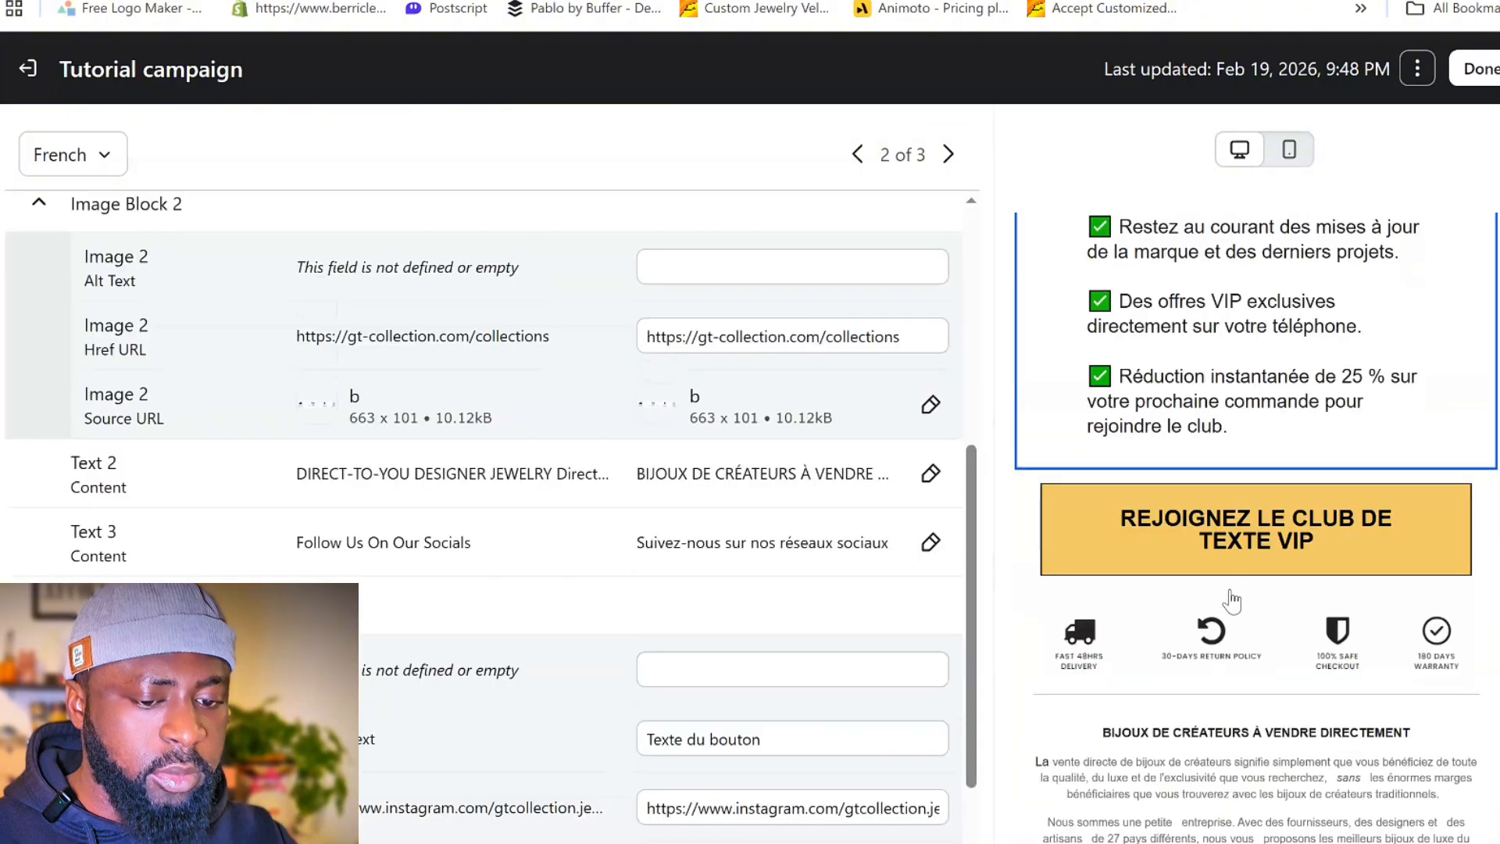
pyautogui.scroll(8, 508, 593)
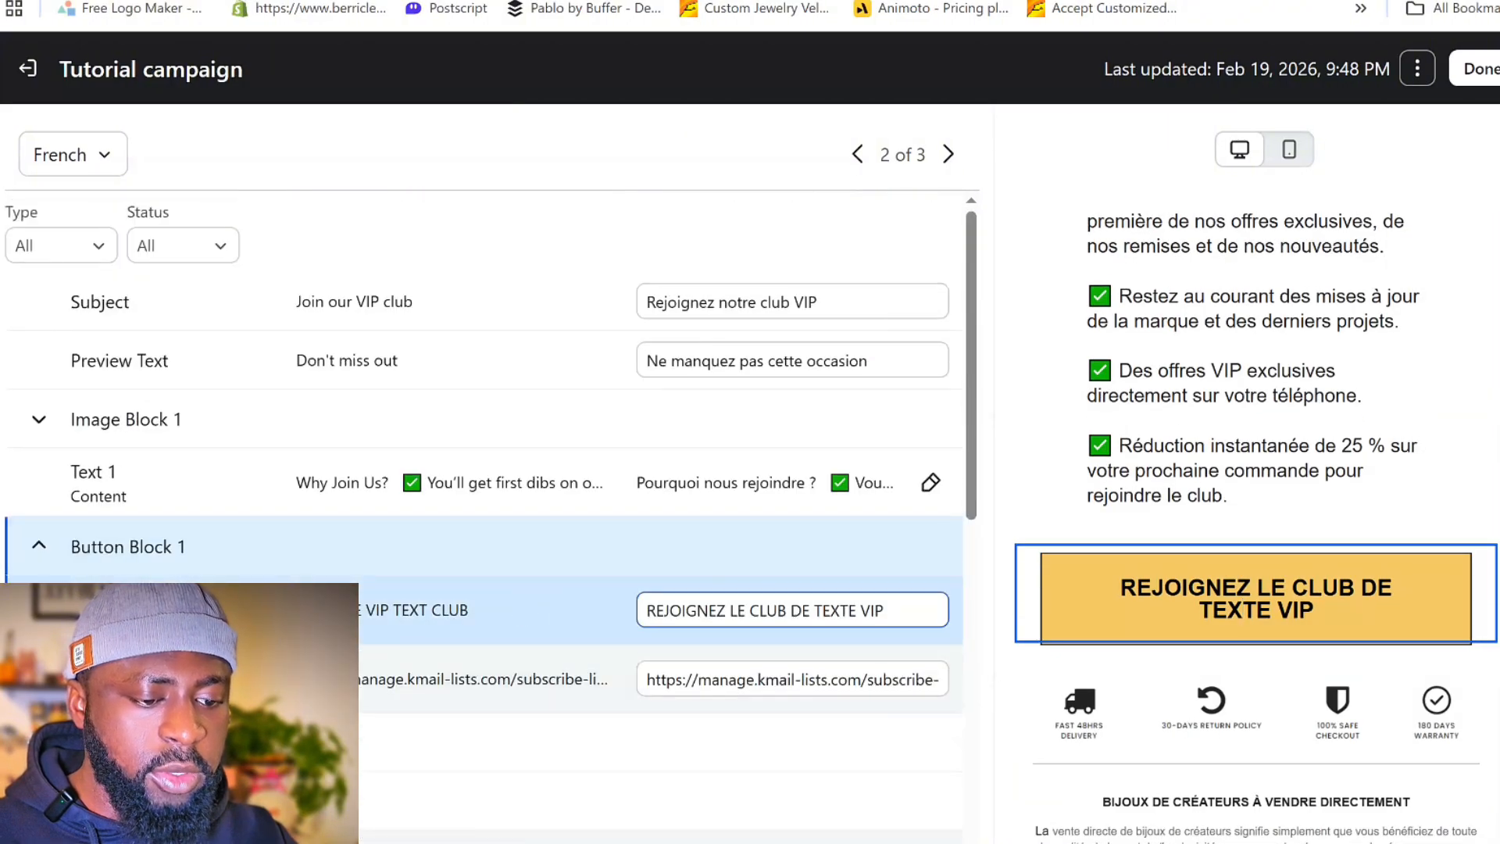
pyautogui.scroll(-2, 1299, 645)
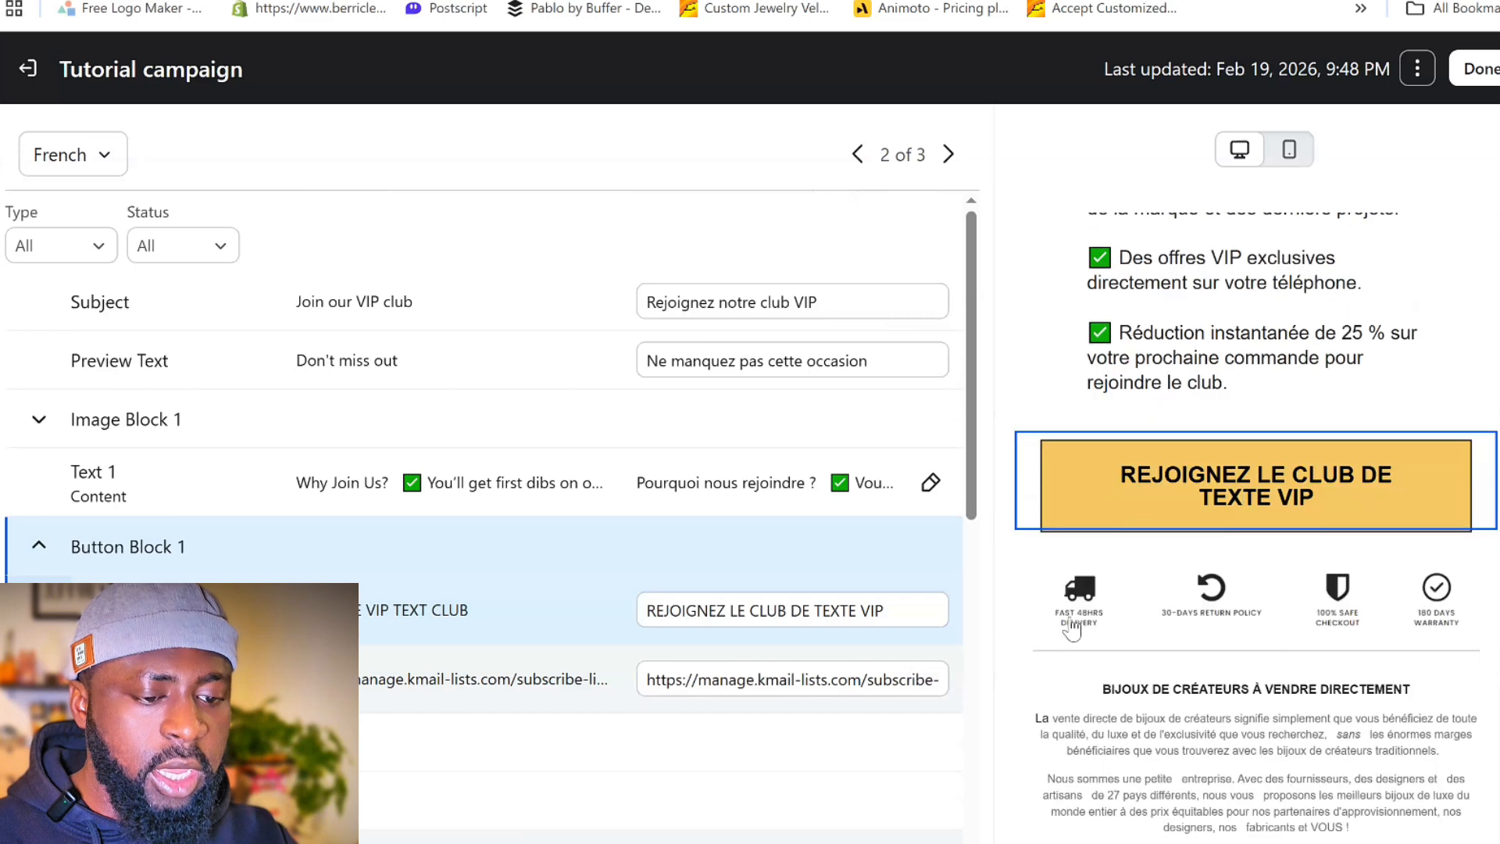
# - Check the image library for replacing the Image 2 source in the French version, without choosing an image
pyautogui.click(1094, 617)
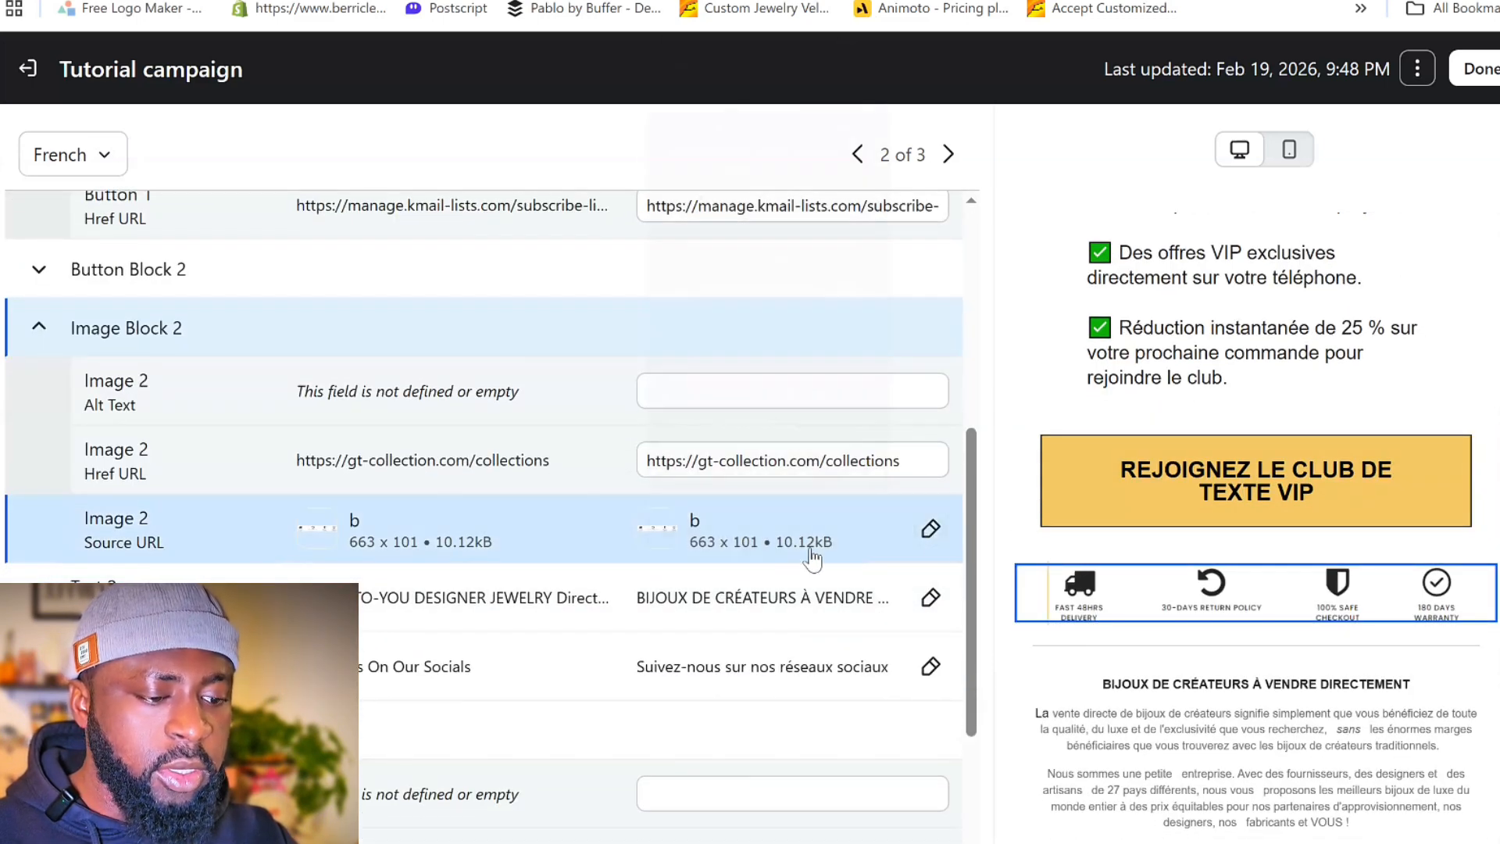
pyautogui.click(930, 530)
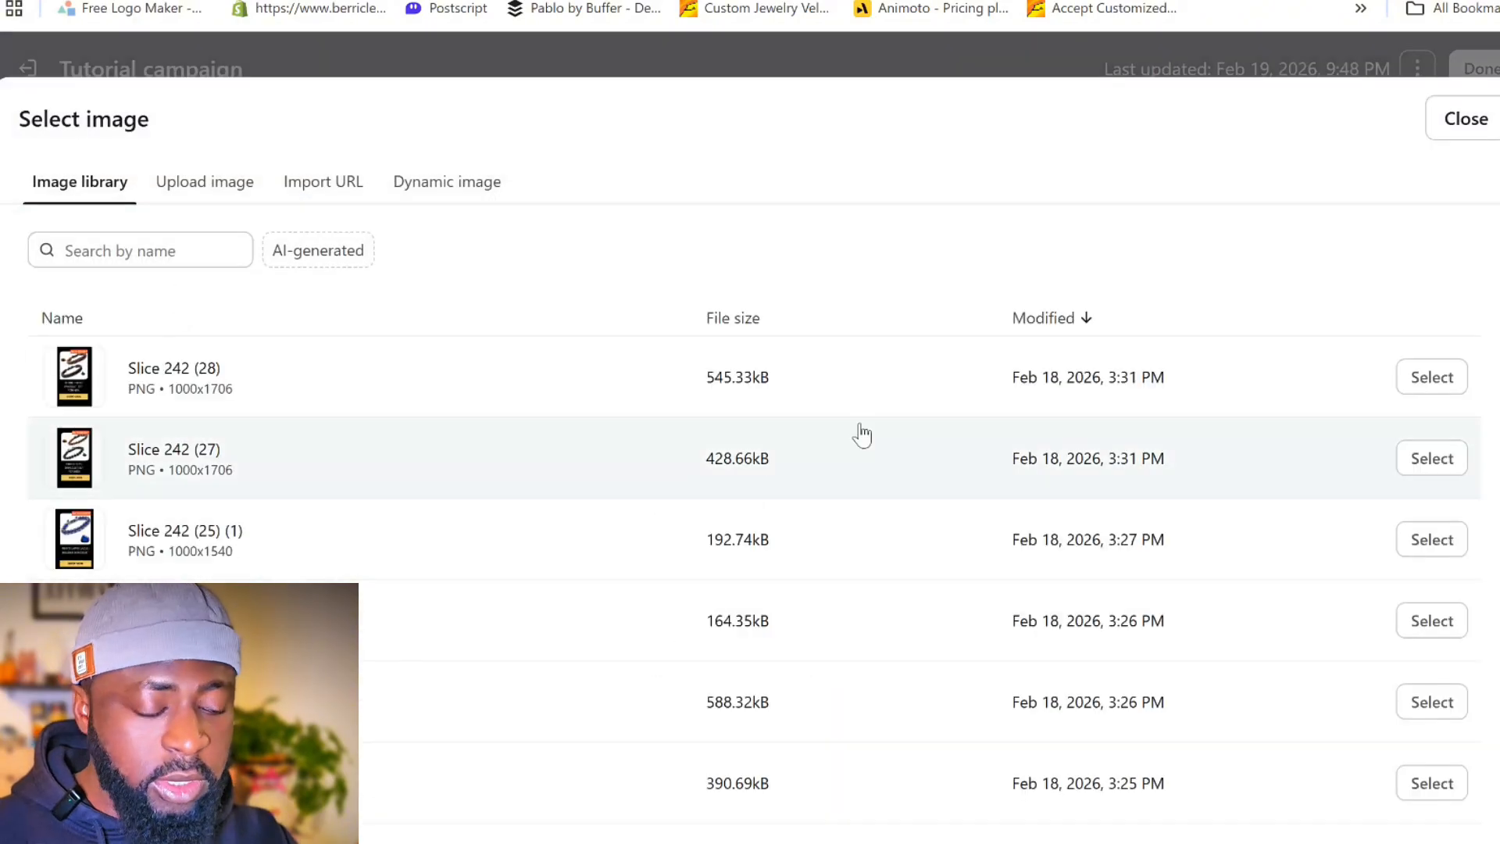
pyautogui.click(1471, 121)
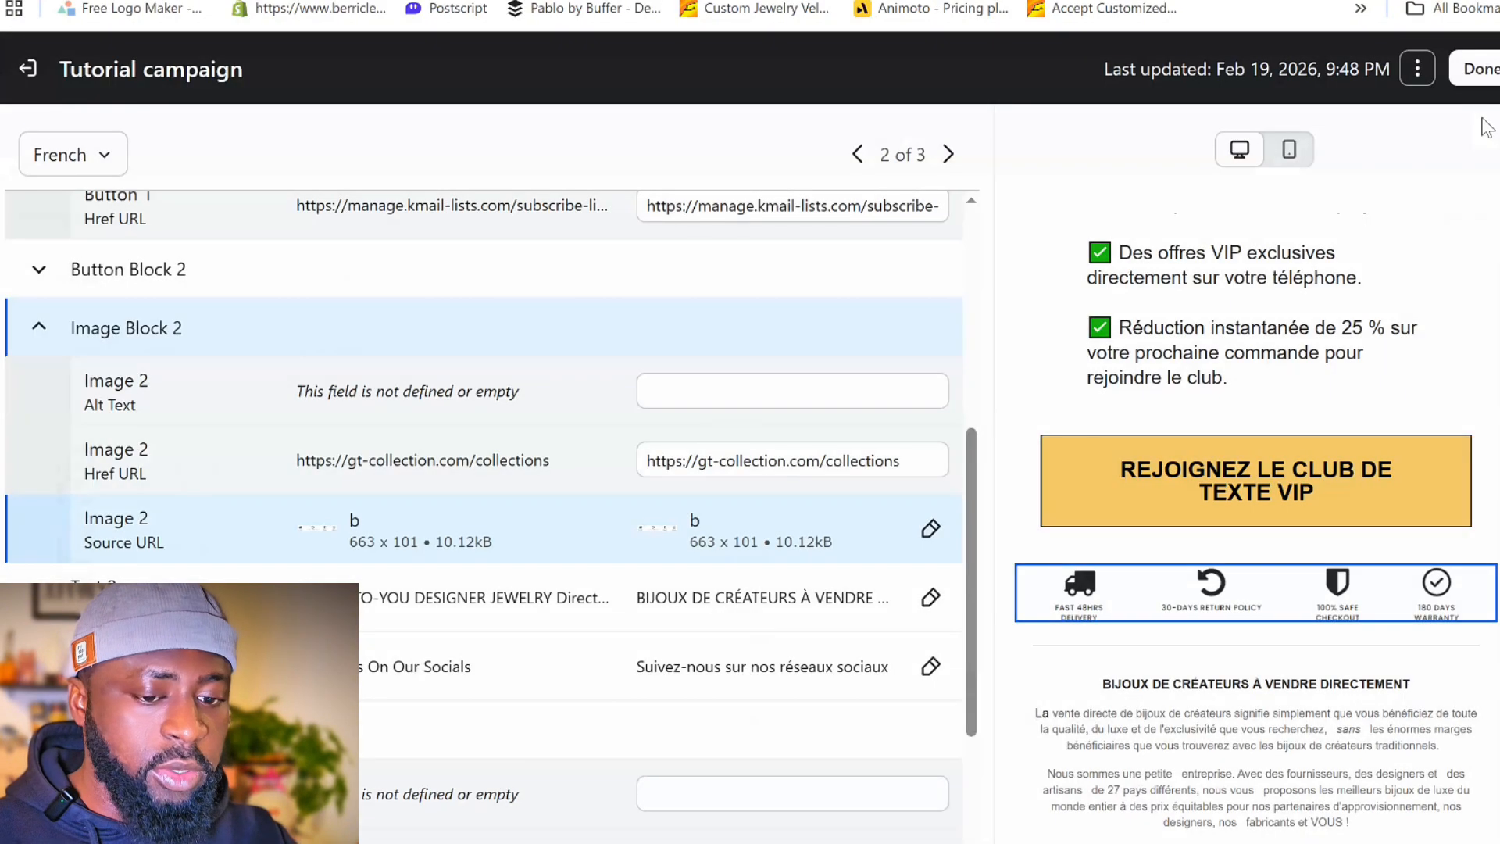
# - Compare the French translation of Text 2 with its English source on direct-to-you designer jewelry
pyautogui.scroll(-3, 1101, 522)
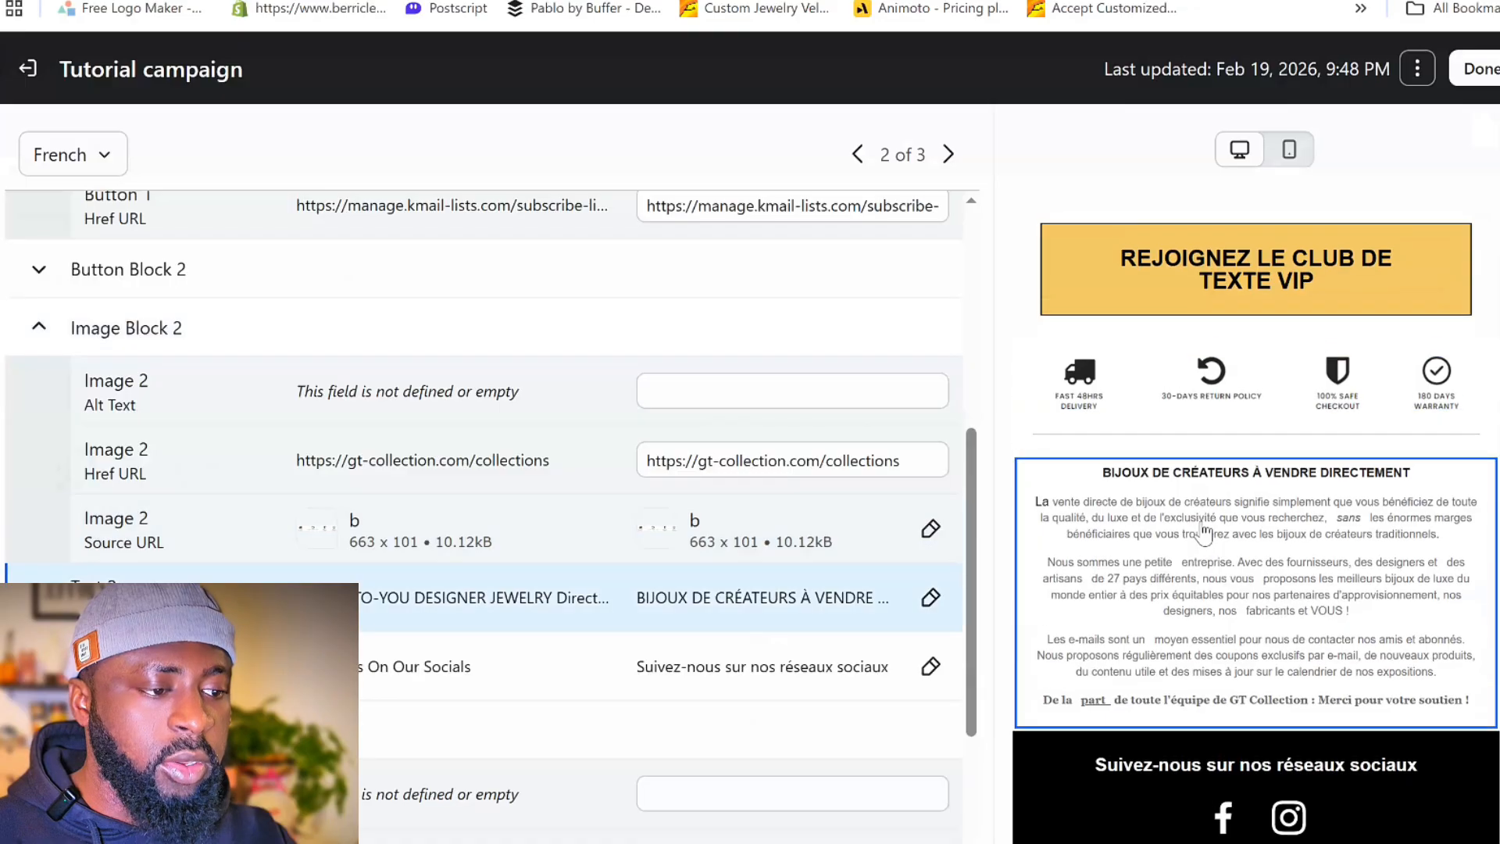
pyautogui.click(931, 598)
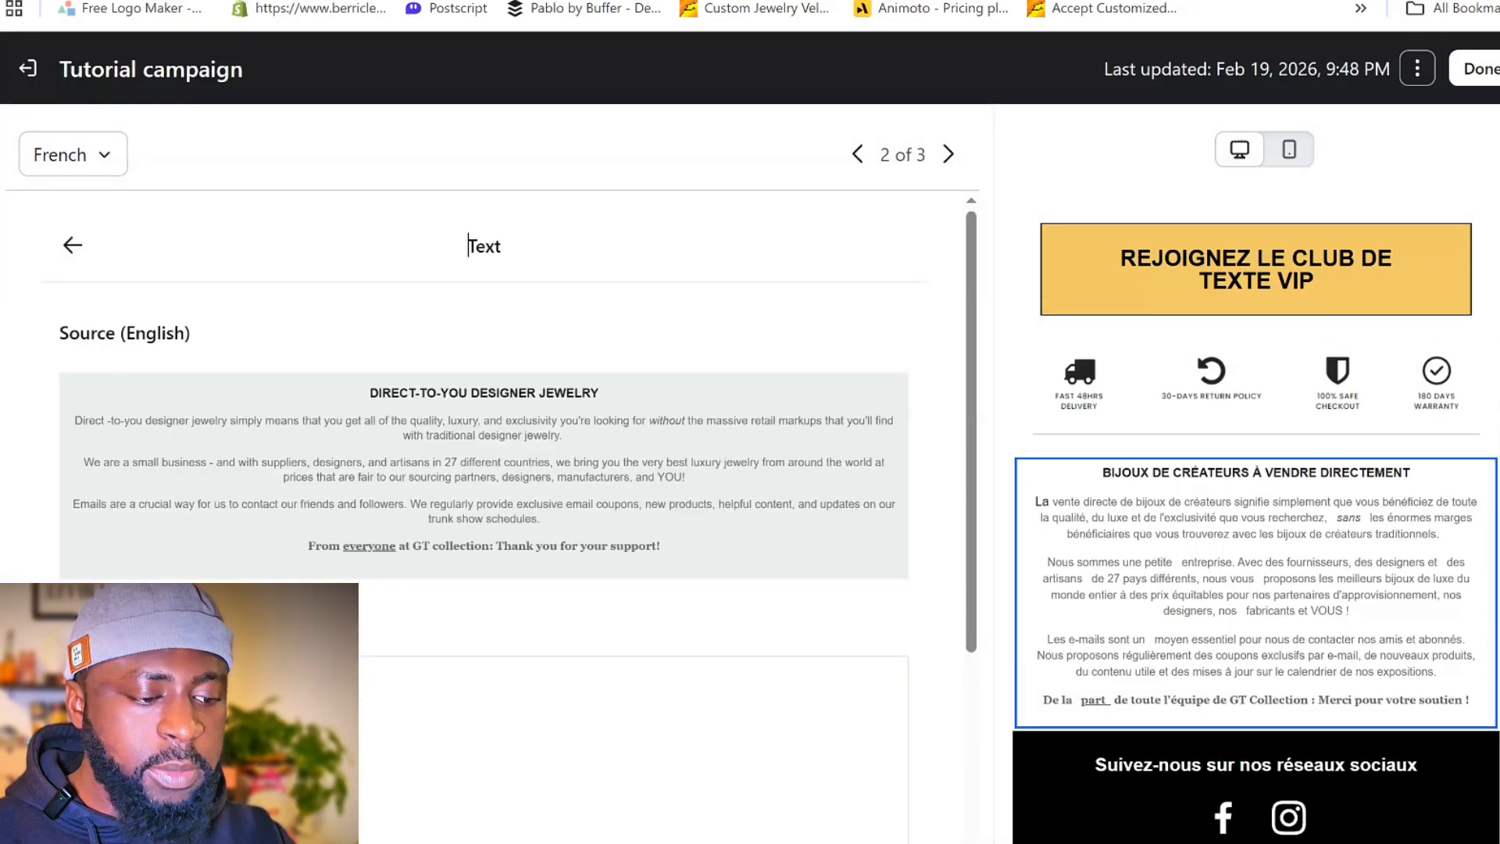
pyautogui.scroll(-5, 457, 614)
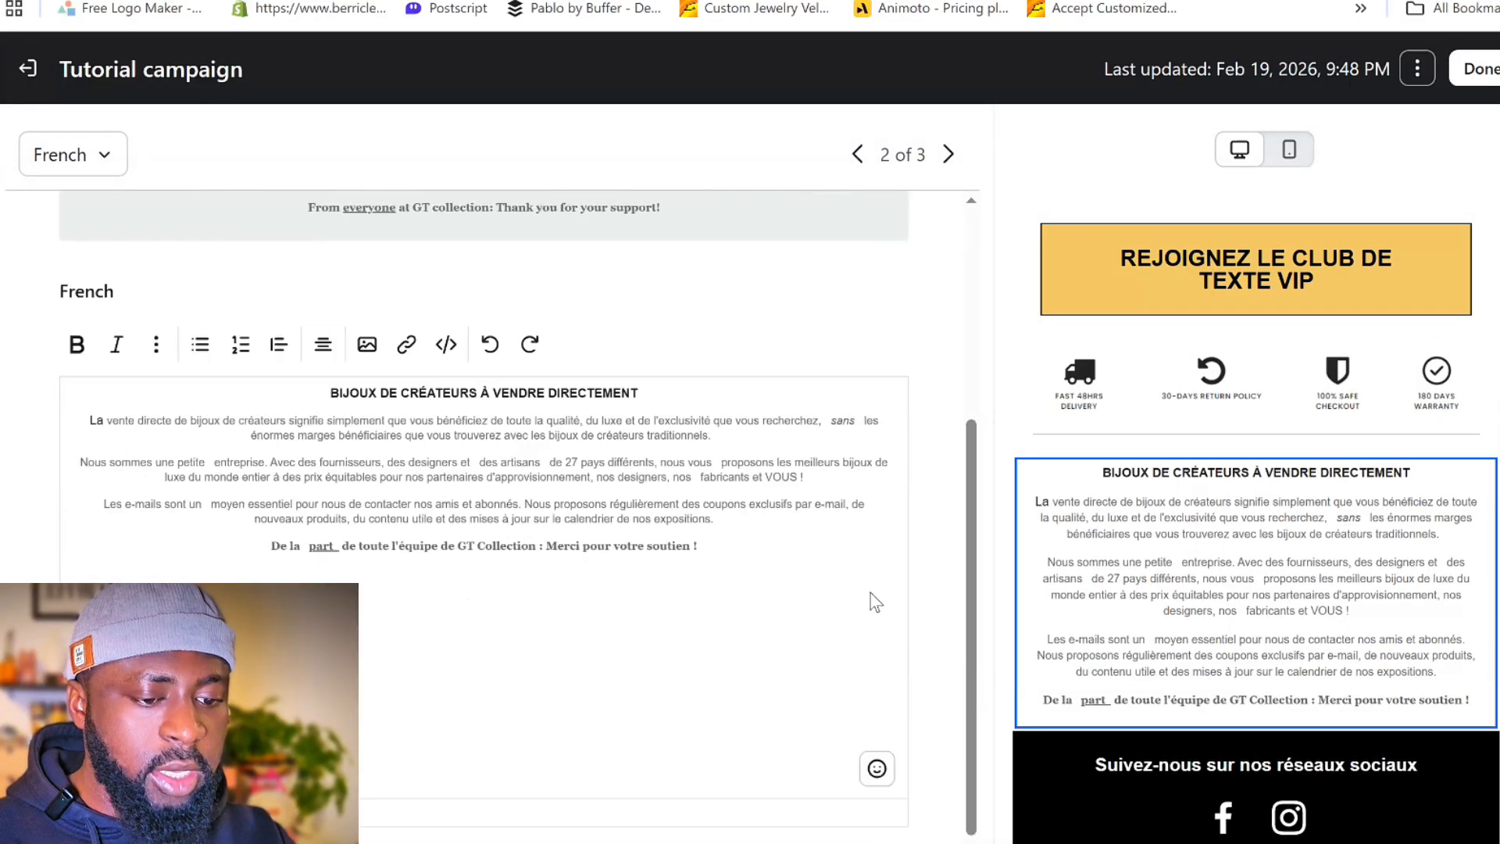
pyautogui.click(481, 516)
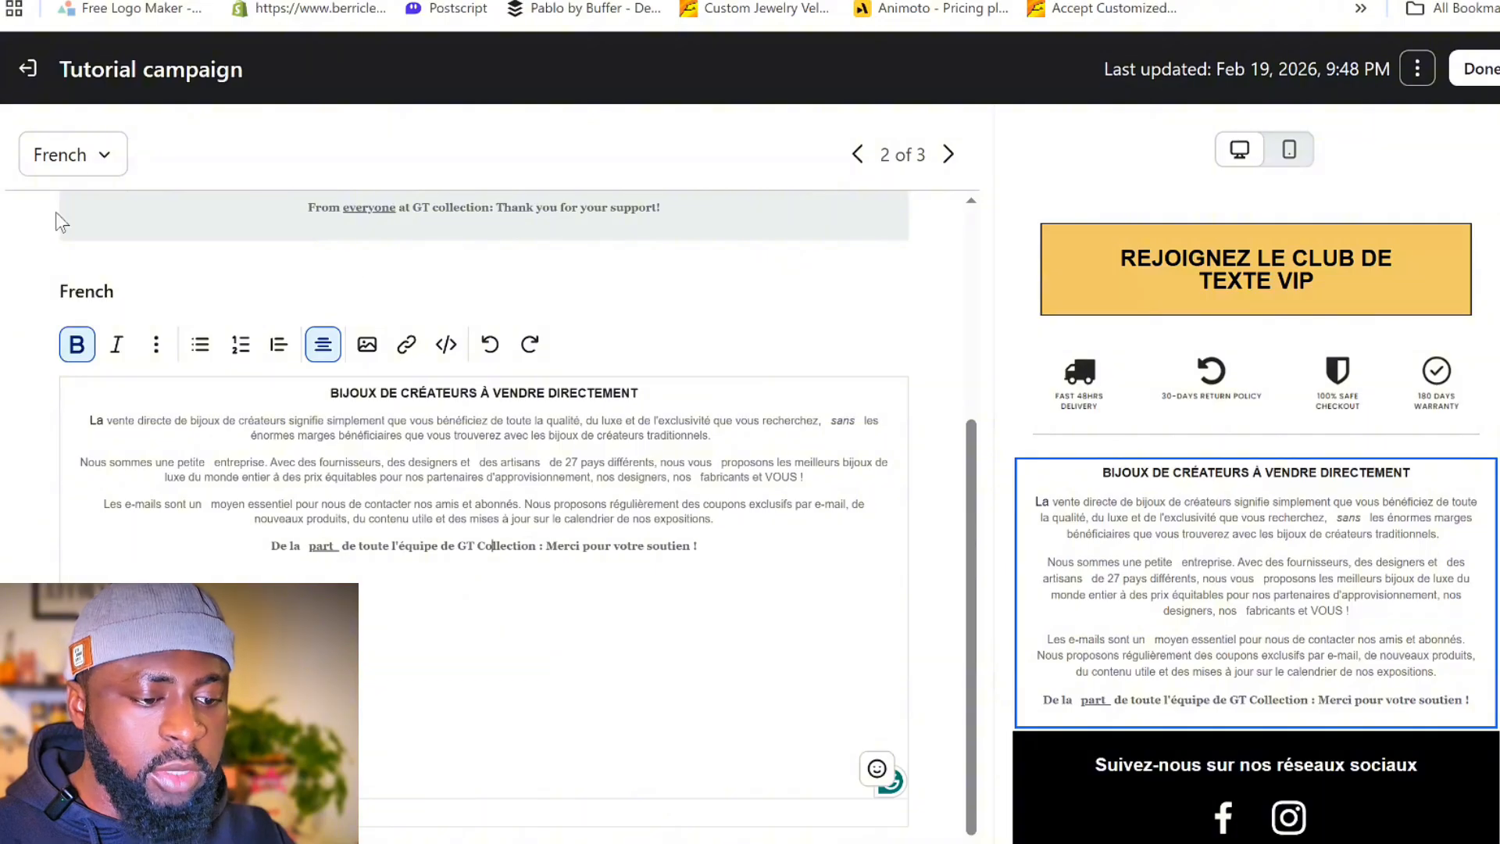
pyautogui.scroll(4, 1071, 455)
pyautogui.scroll(3, 898, 469)
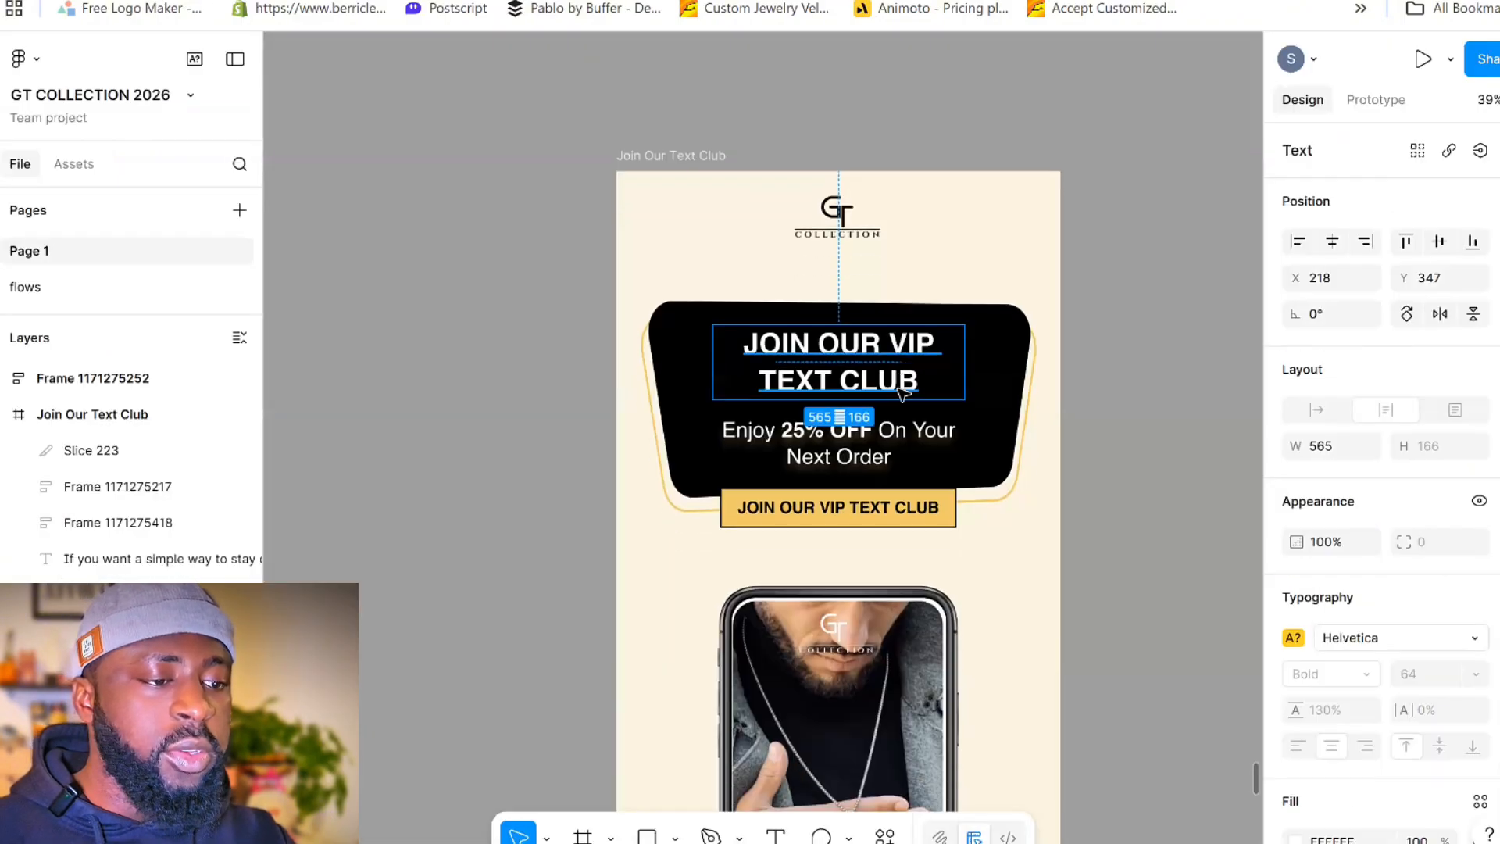
# - Switch to Figma to examine the text in the Join Our Text Club email design, and return to Klaviyo
pyautogui.scroll(-5, 903, 375)
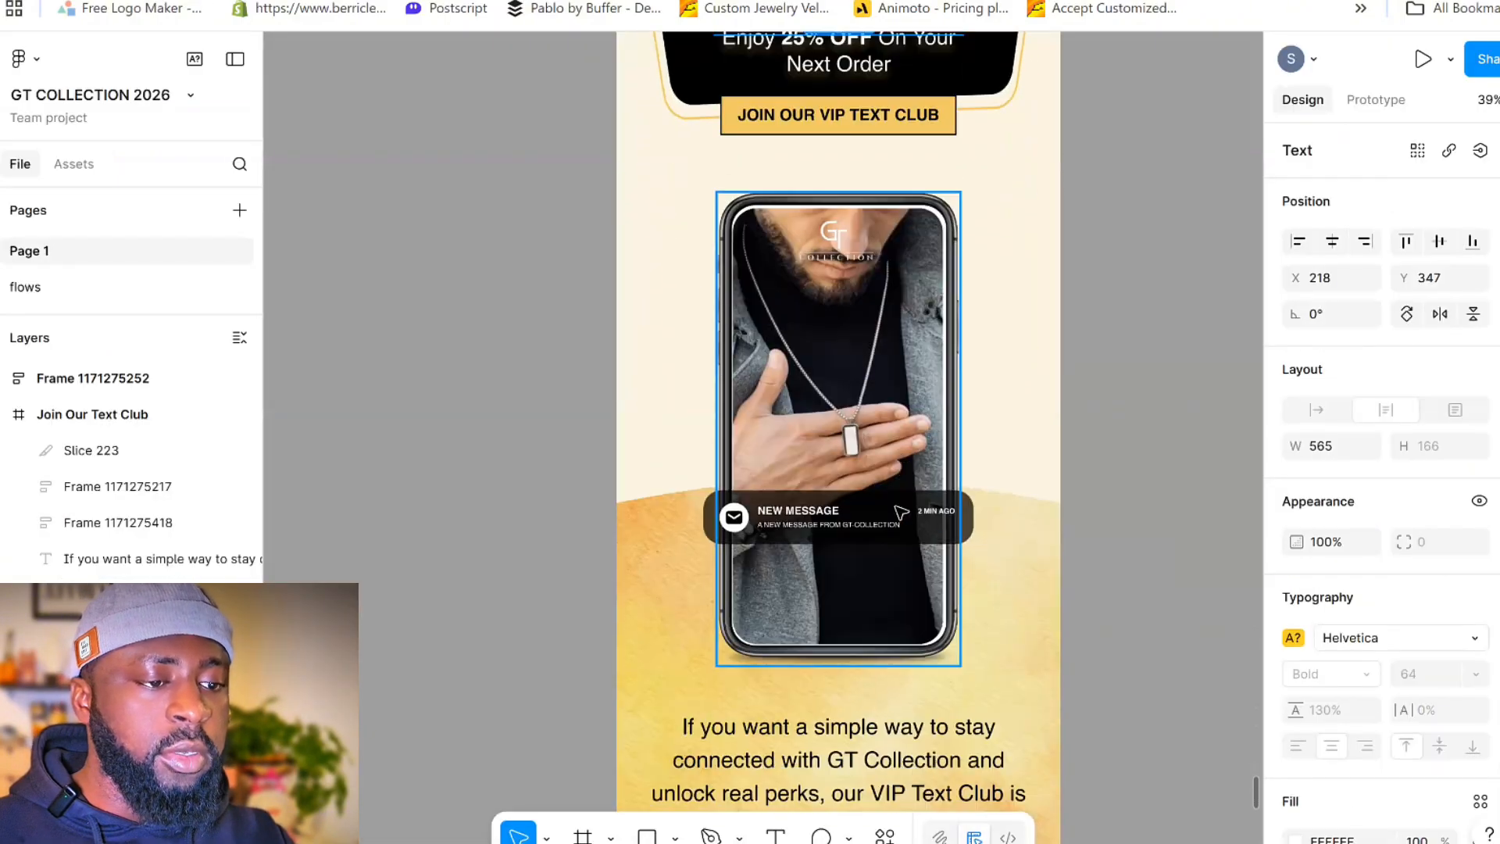
pyautogui.scroll(-10, 900, 511)
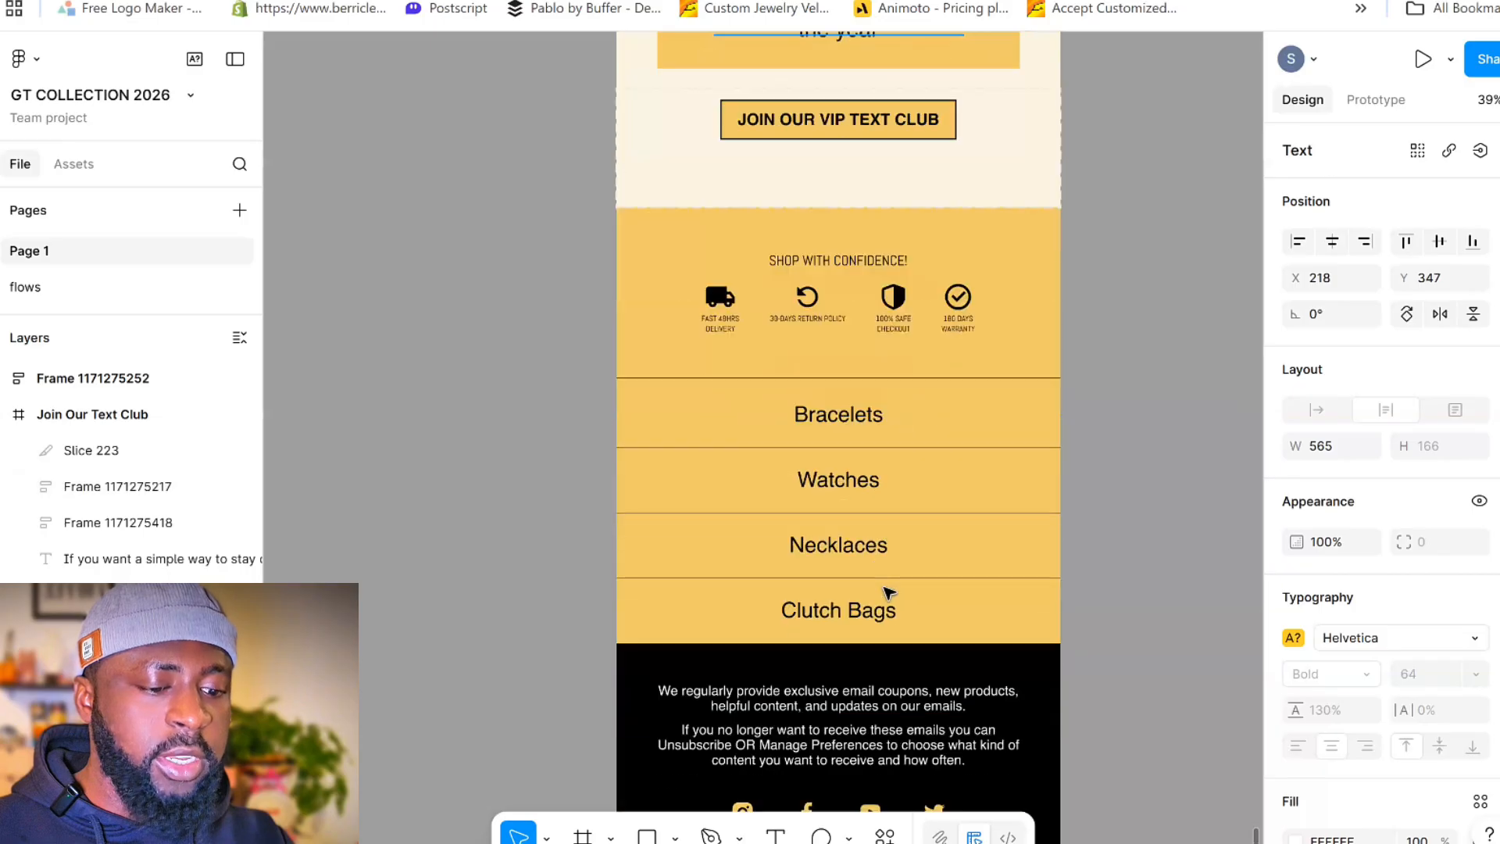
pyautogui.scroll(15, 888, 591)
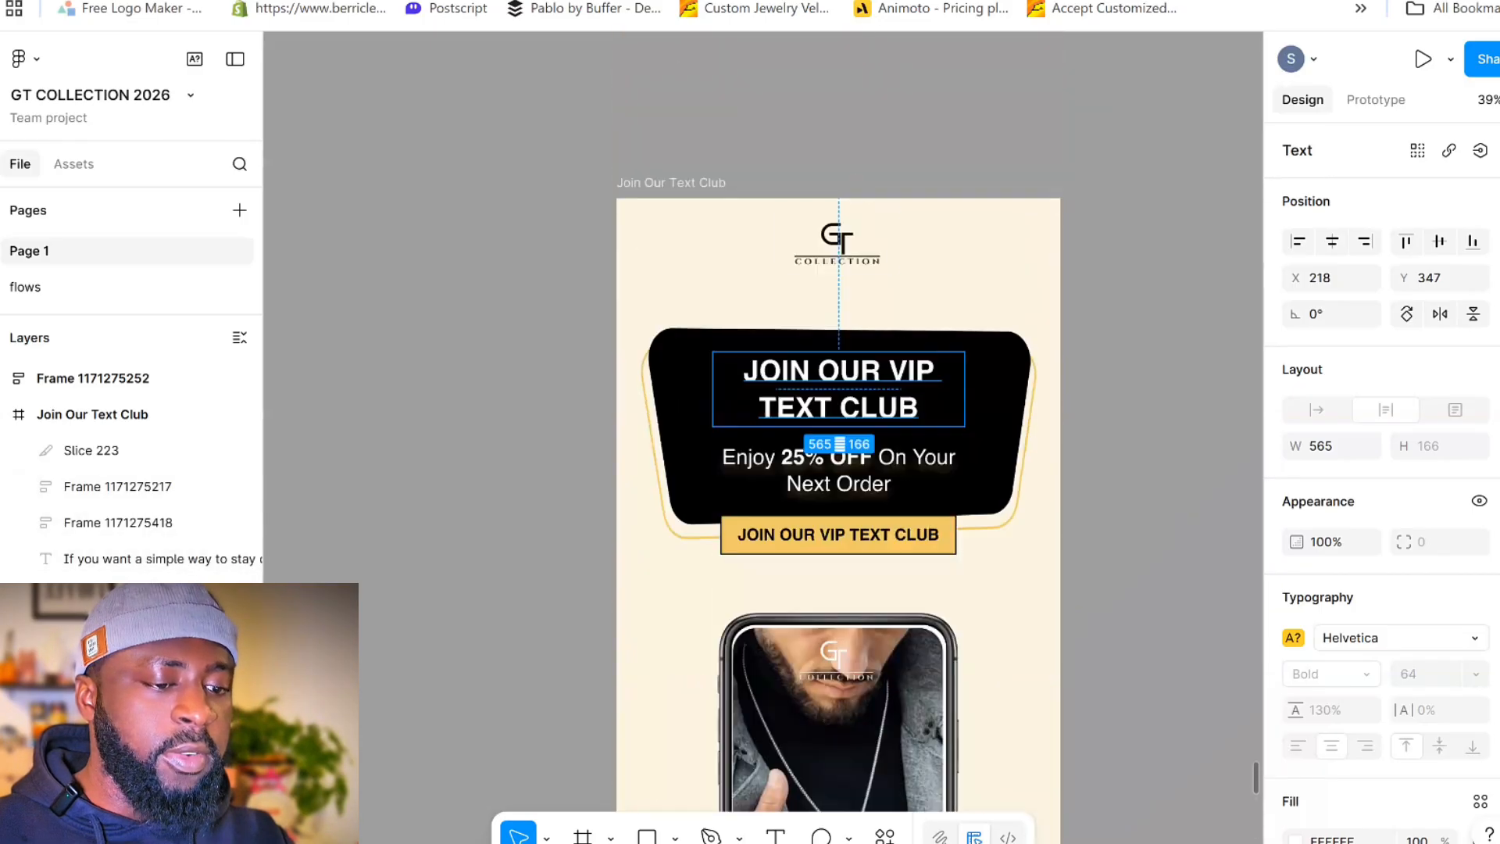
pyautogui.click(691, 0)
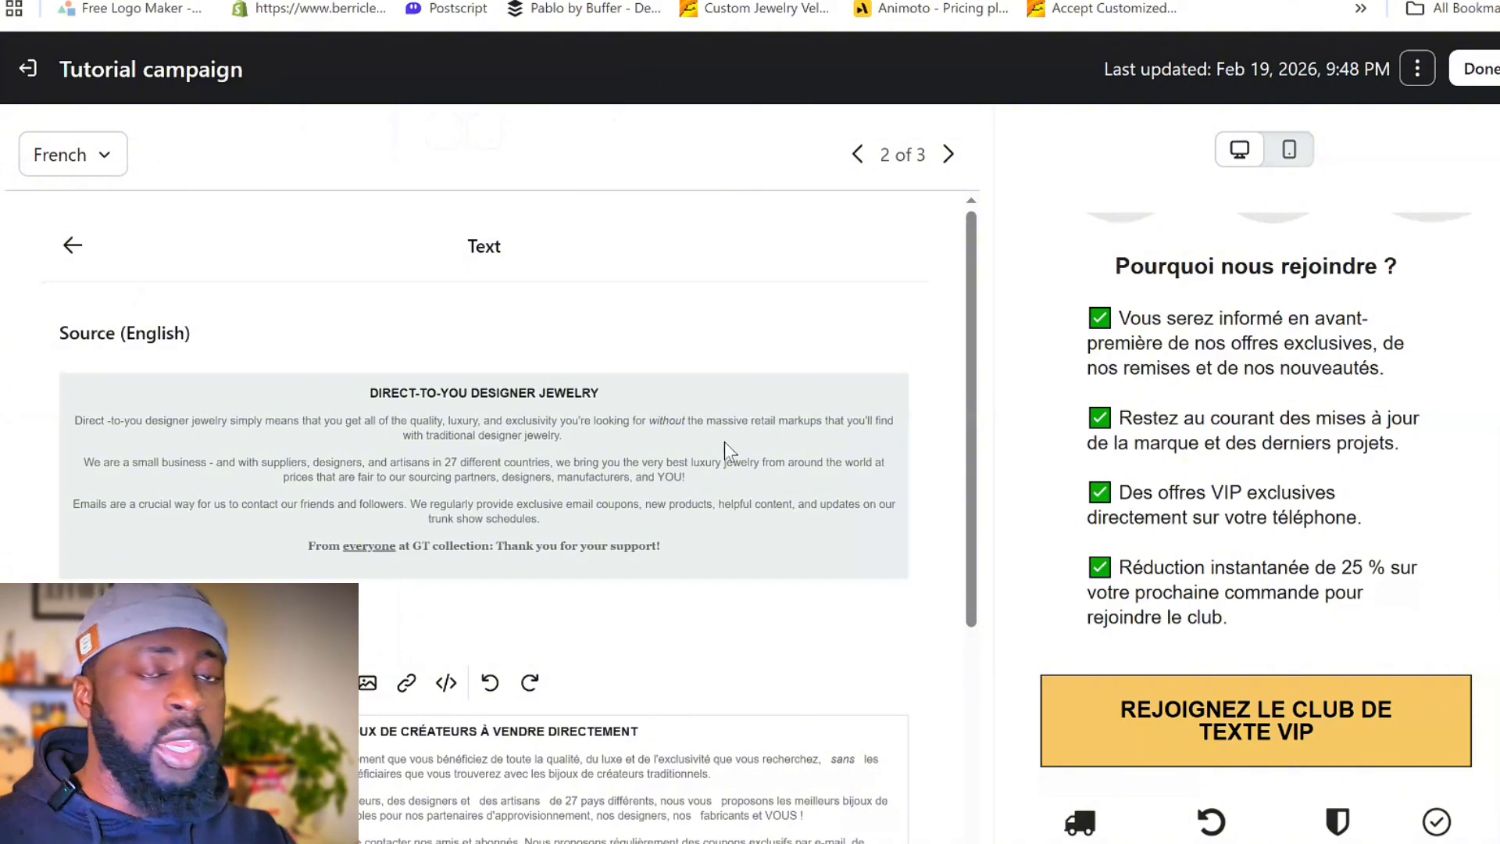
# - Recheck the French wording of Text 2 below its English source and return to the translation list
pyautogui.scroll(-5, 886, 587)
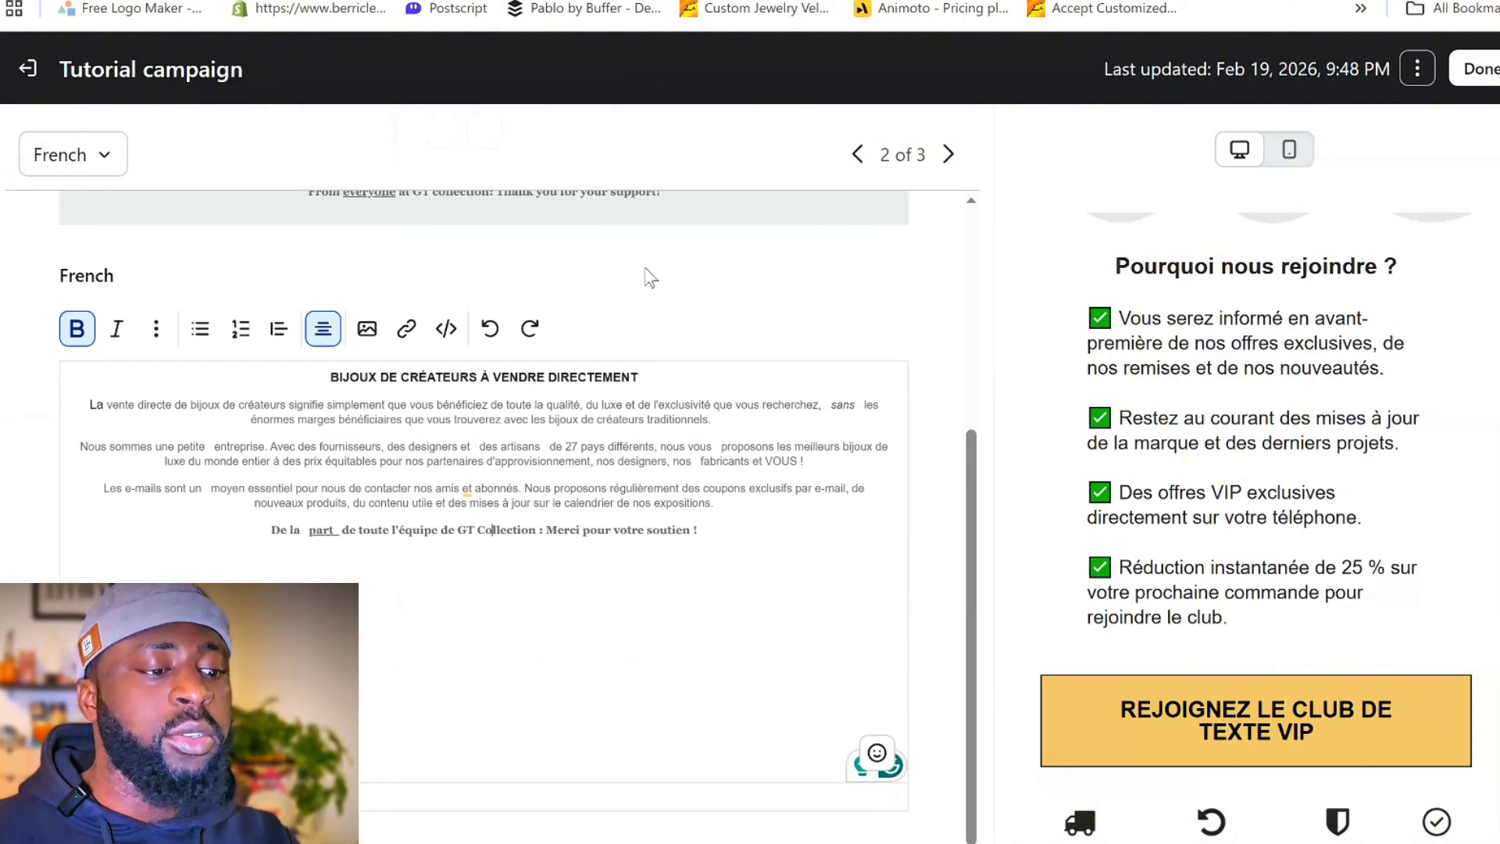
pyautogui.scroll(5, 781, 367)
pyautogui.scroll(7, 1157, 543)
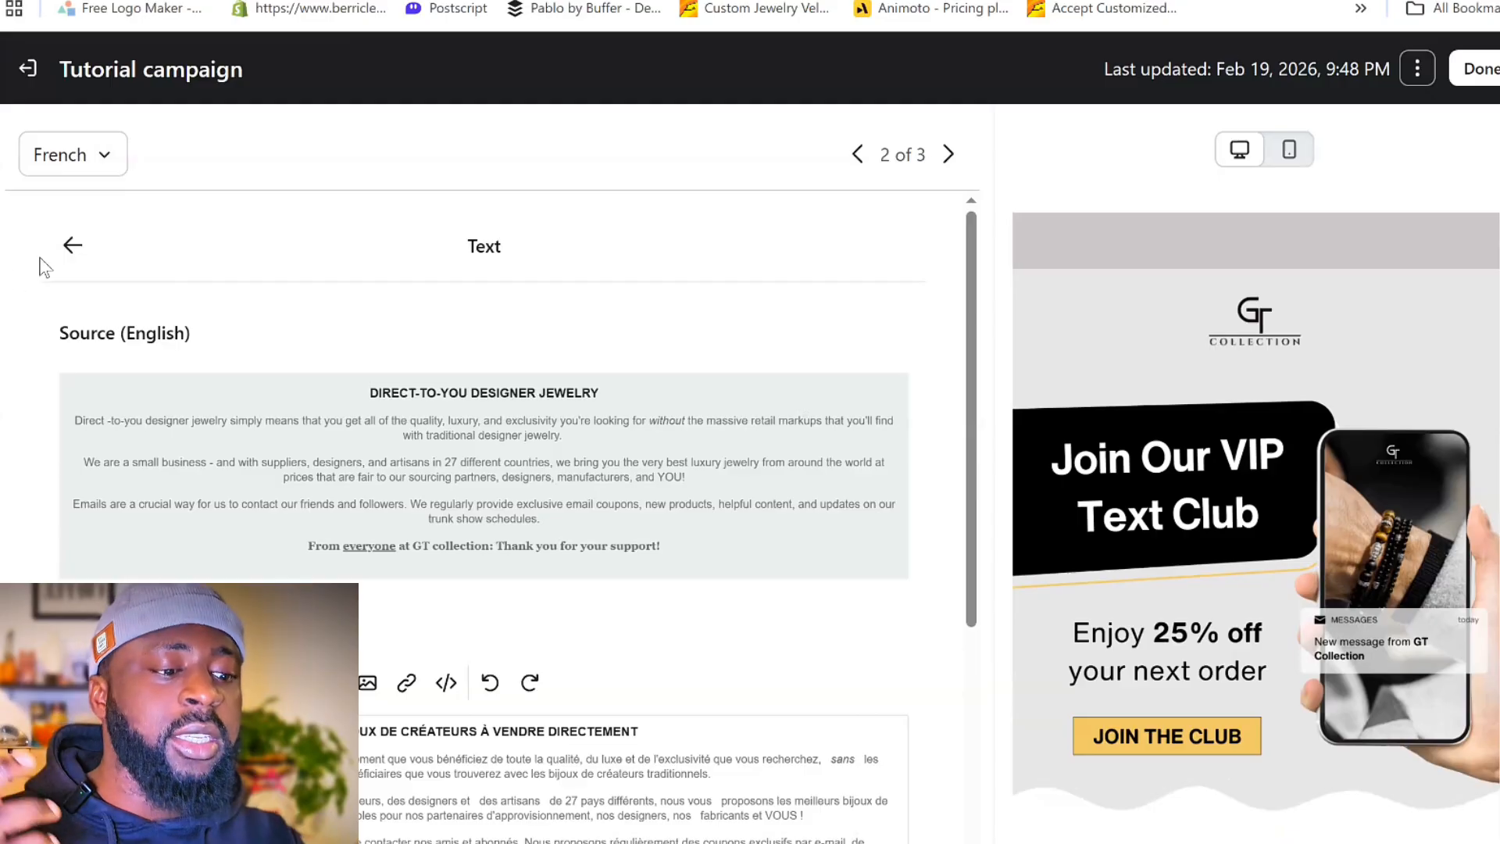
pyautogui.click(73, 247)
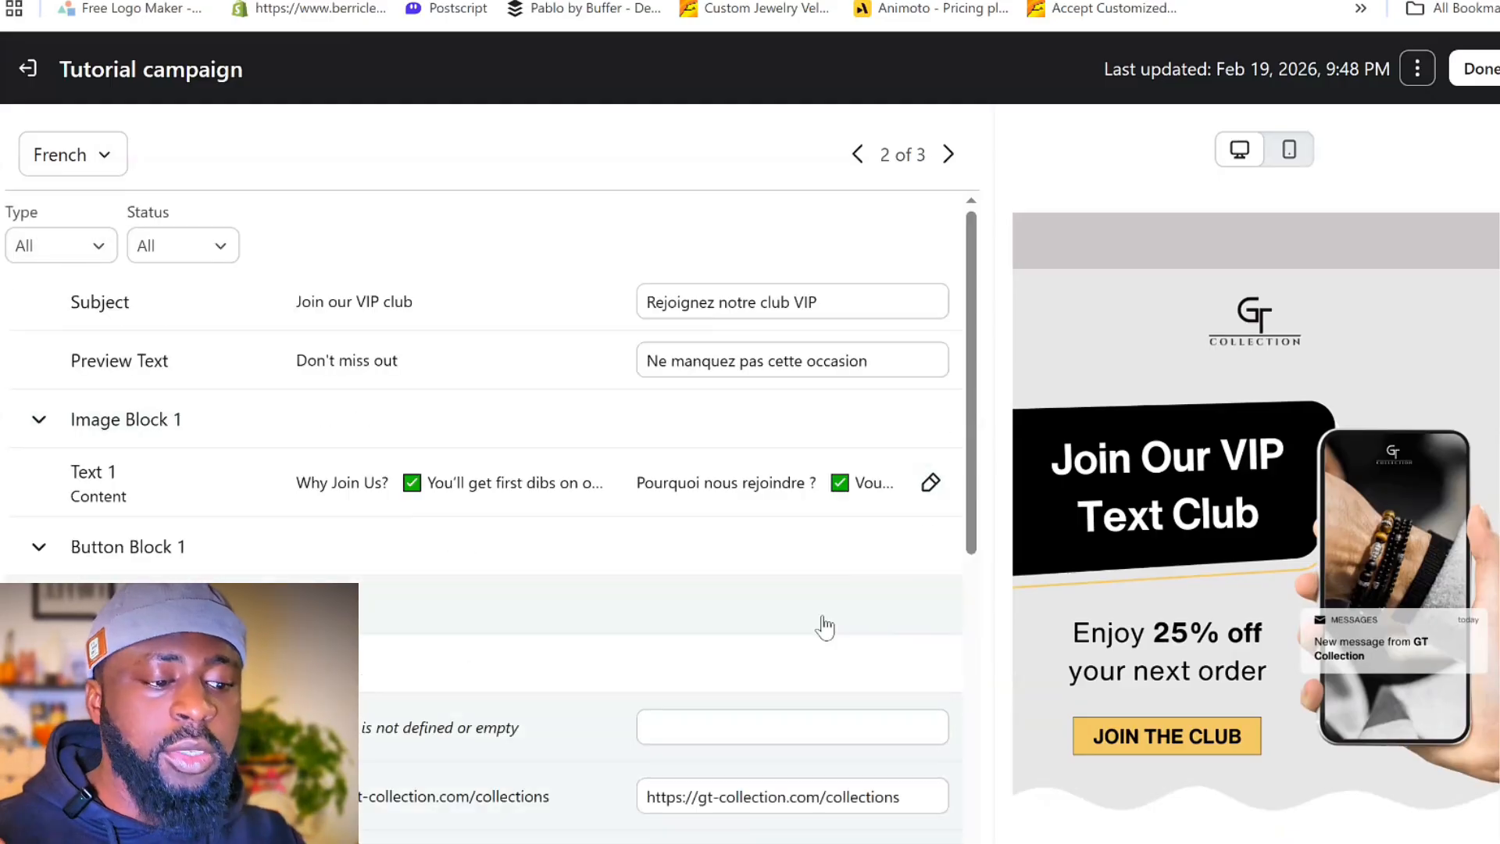
# - Review the French email preview down to the footer and finish the translations to return to the email editor
pyautogui.scroll(-5, 1389, 561)
pyautogui.scroll(-8, 1390, 561)
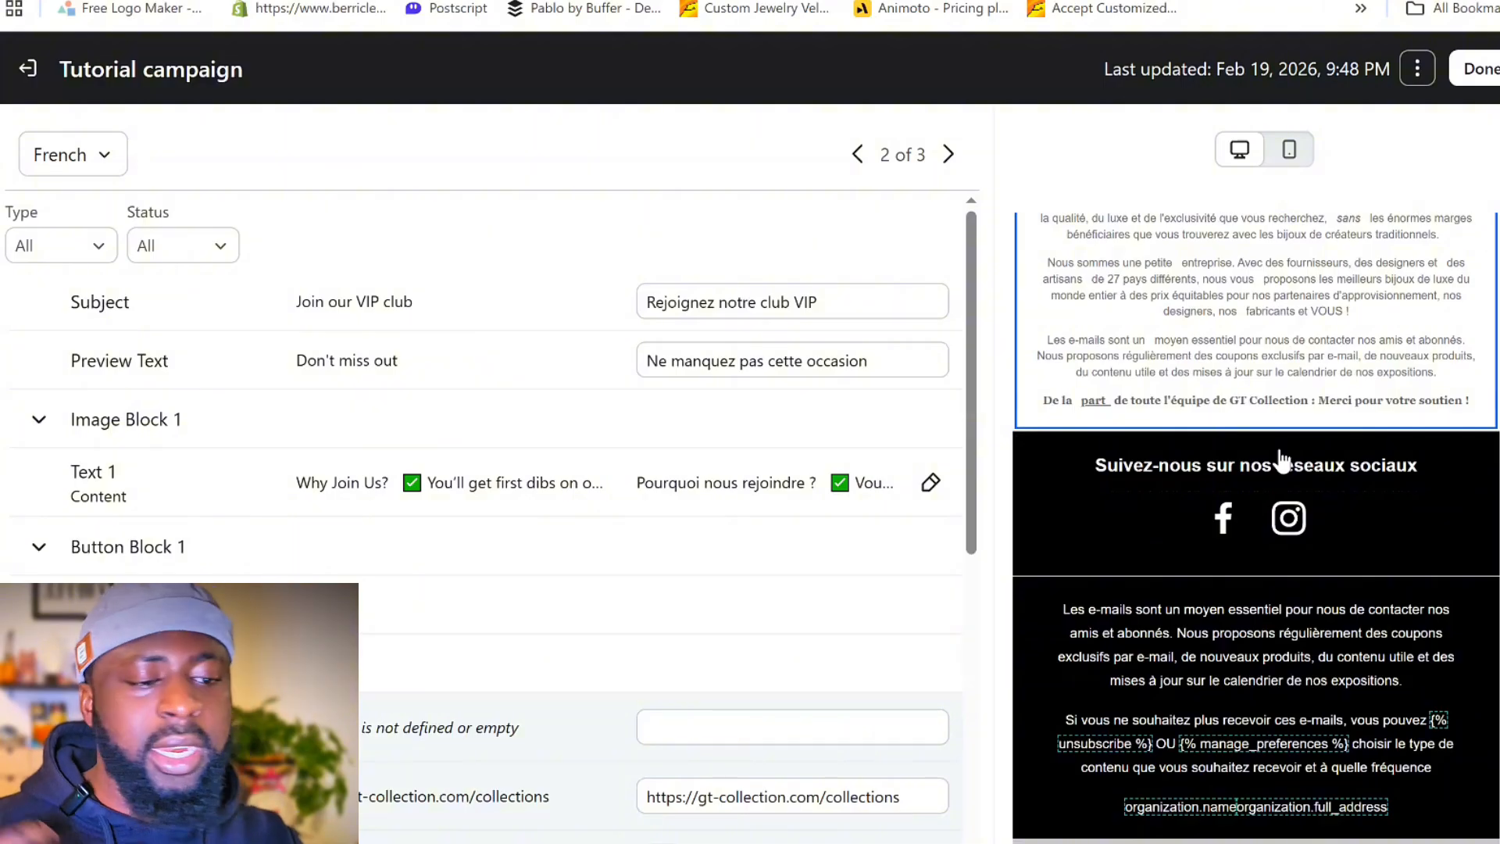
pyautogui.click(1461, 75)
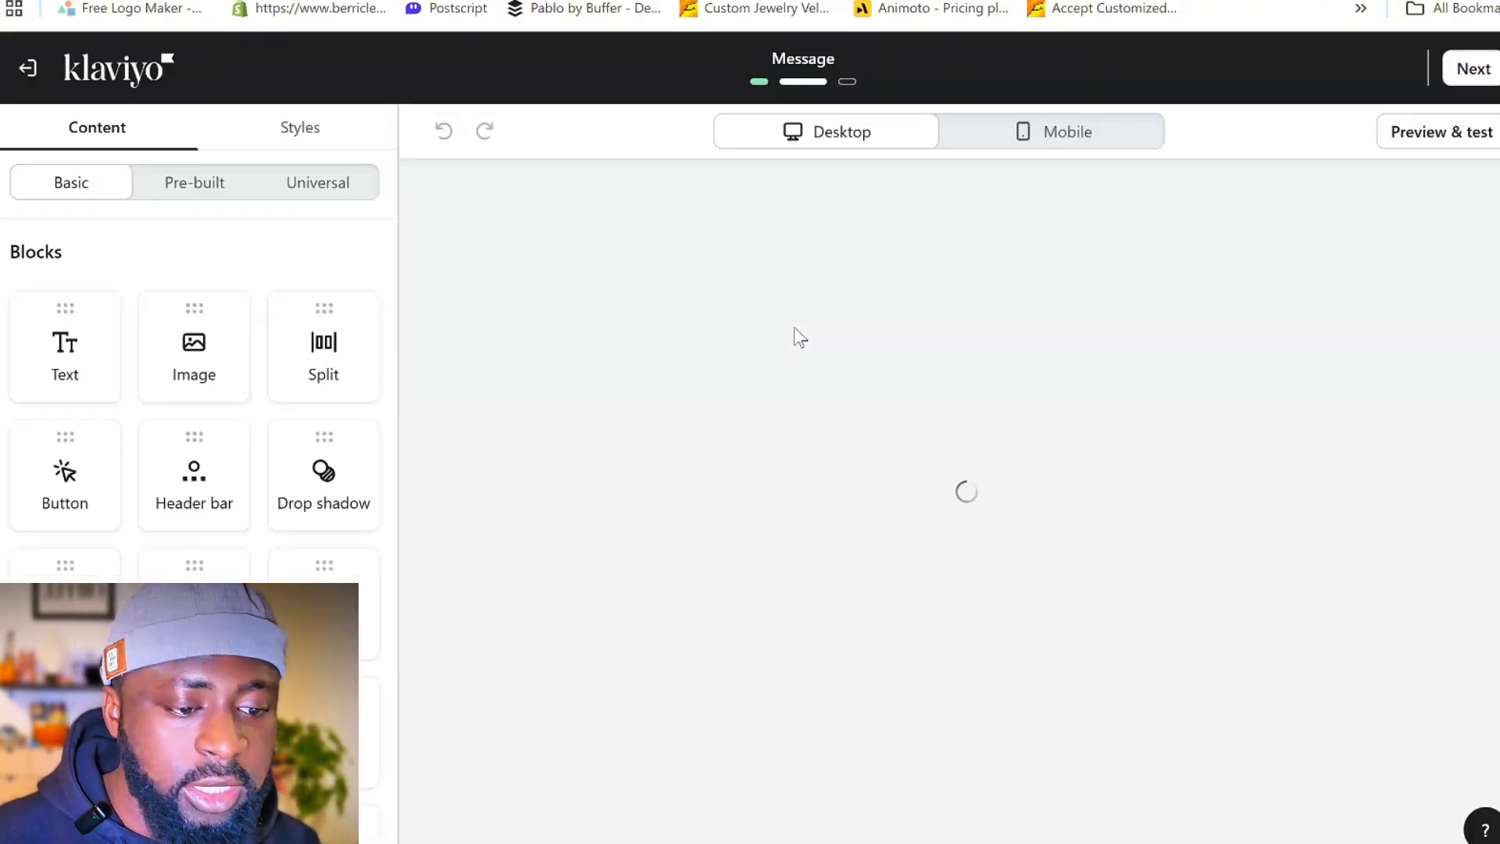